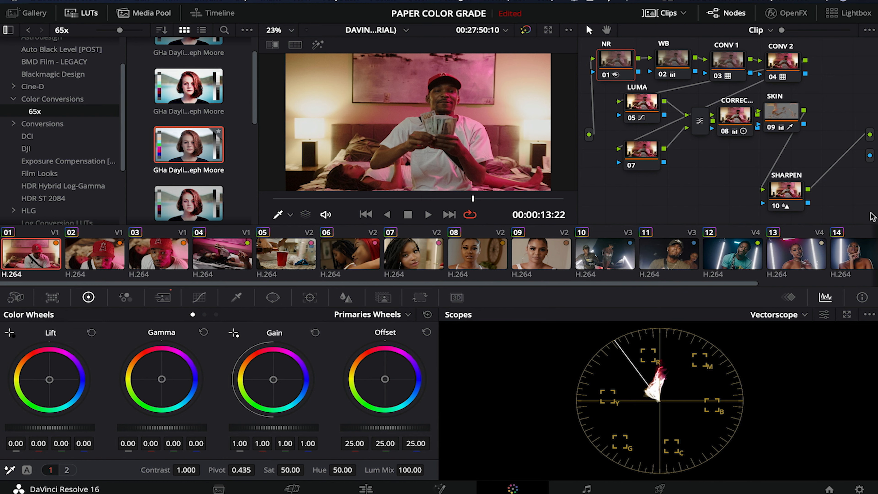
Delete every node in the existing grade of clip 01 and add a first serial node labelled NR
left_click_drag(873, 216, 610, 55)
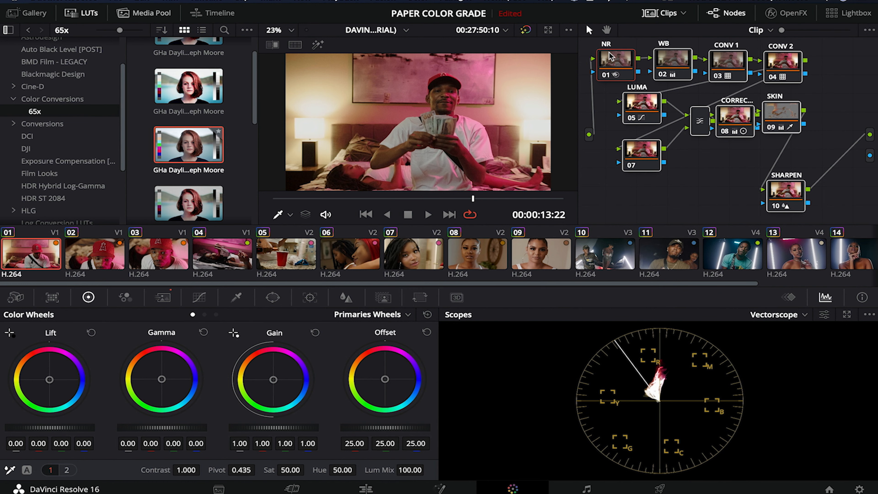
key("Delete")
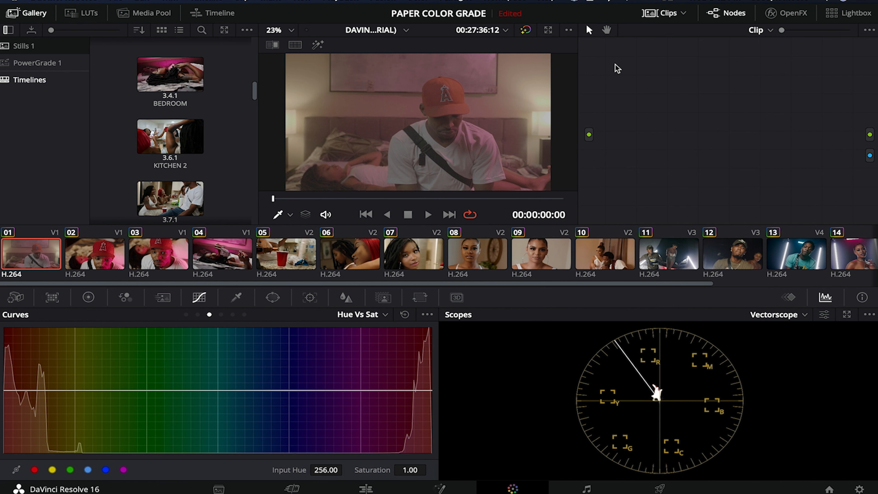
key("alt+s")
left_click_drag(688, 125, 643, 91)
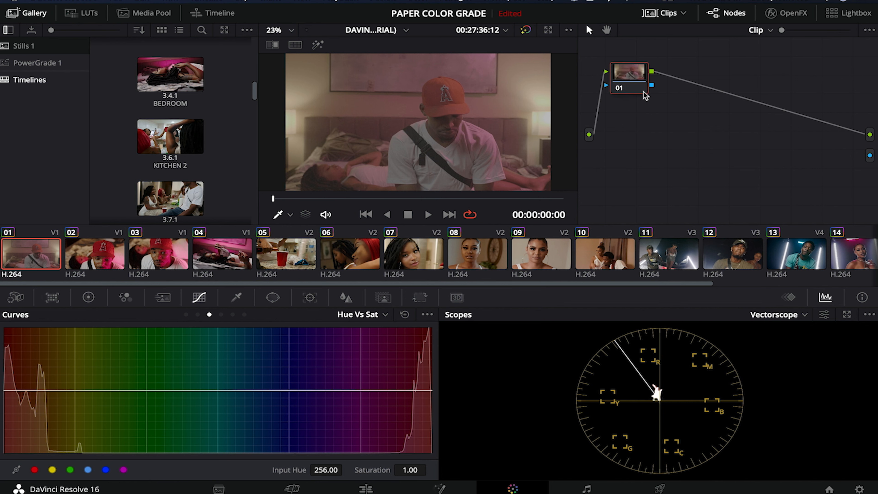
type("NR")
key("Return")
Add a serial node after NR and label it WB
key("alt+s")
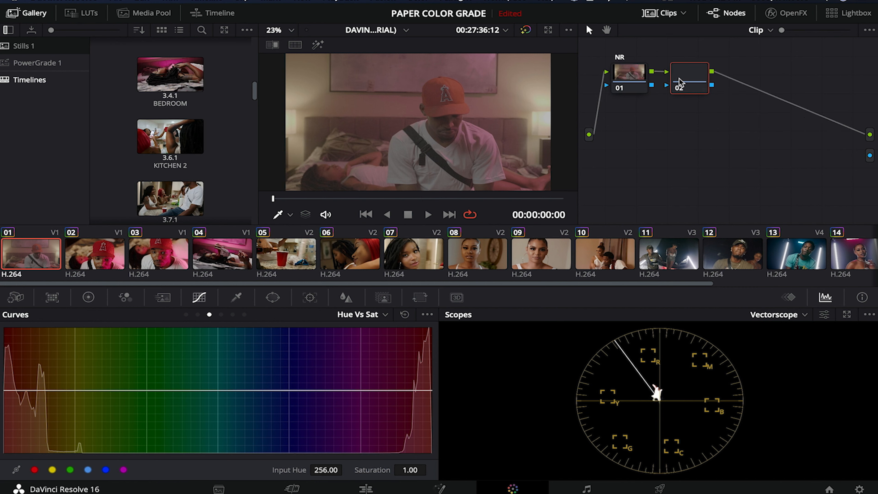
right_click(683, 81)
left_click(716, 101)
type("WB")
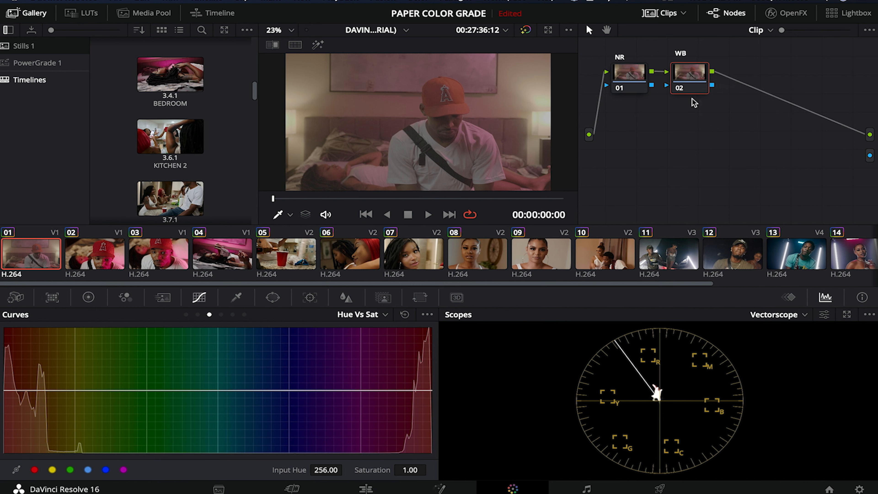
key("Return")
Add two more serial nodes after WB and label the first of them CONV1
key("alt+s")
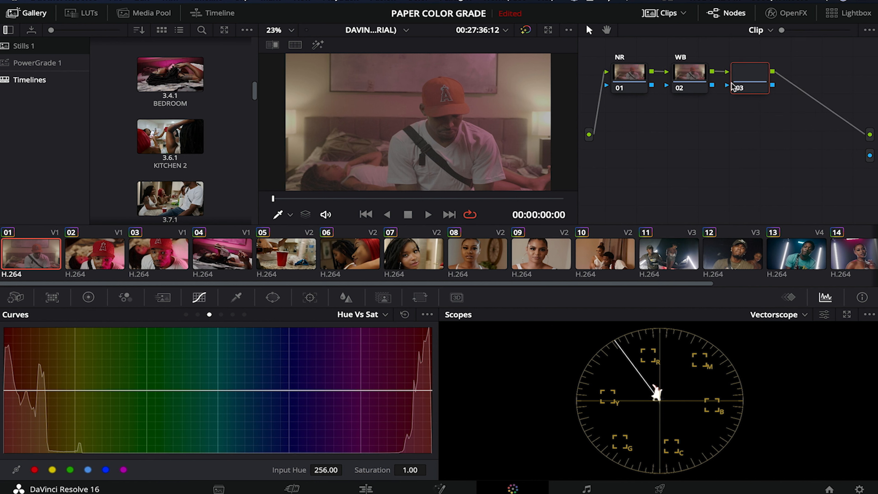
key("alt+s")
left_click(749, 78)
right_click(748, 78)
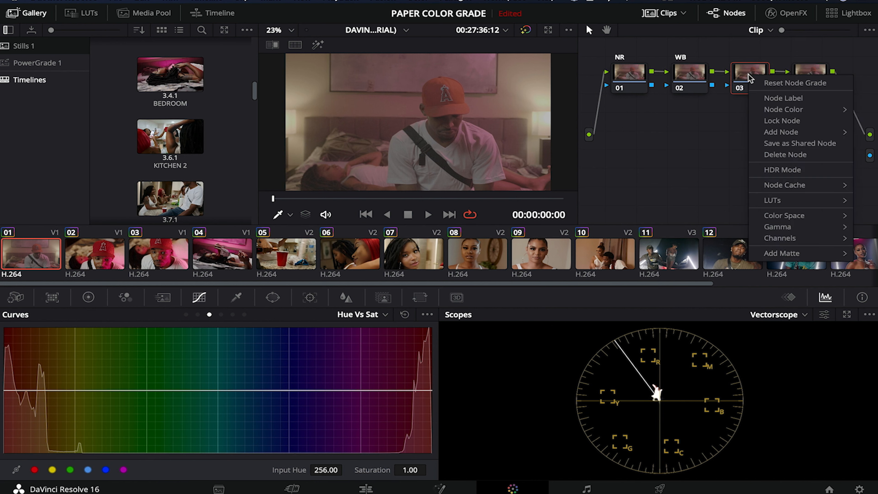
left_click(765, 99)
type("CONV1")
key("Return")
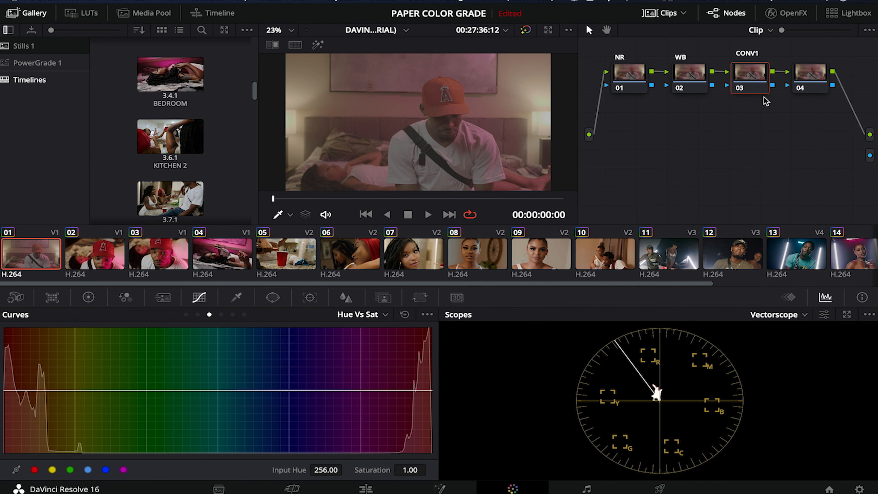
Label node 04 CONV2 and move the row of four nodes to the upper edge of the node graph
right_click(804, 76)
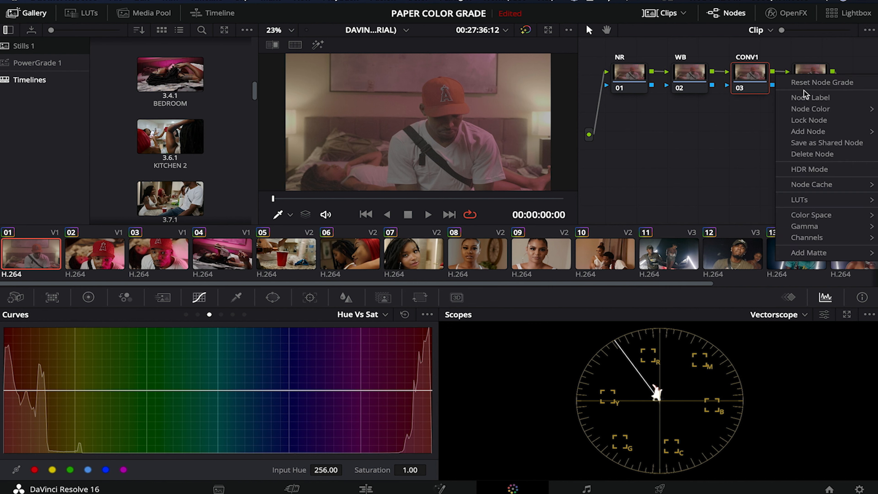
left_click(806, 98)
type("CONV2")
key("Return")
left_click_drag(861, 62, 609, 70)
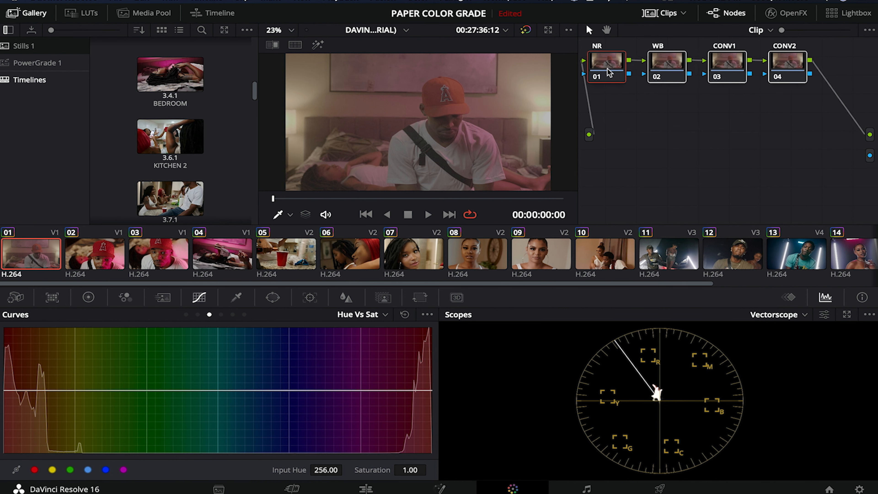
Add a node after CONV2 plus a second node joined through a layer mixer, and stack both below the first row
left_click(792, 66)
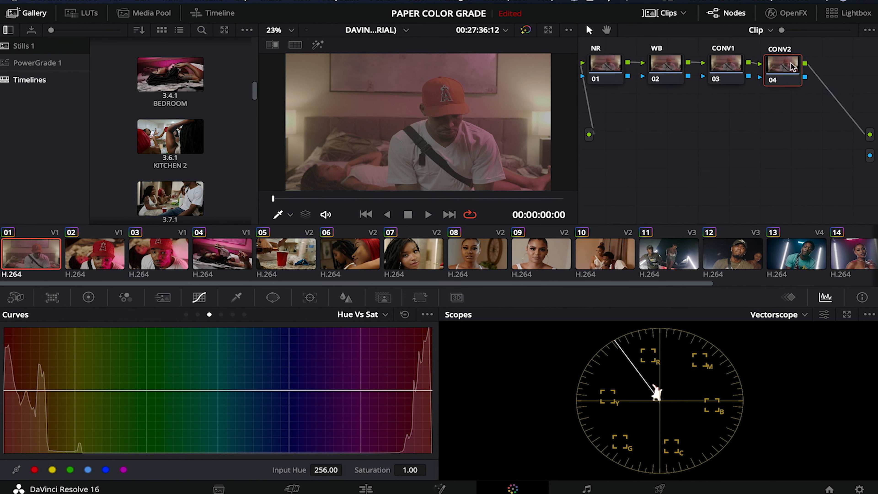
key("alt+s")
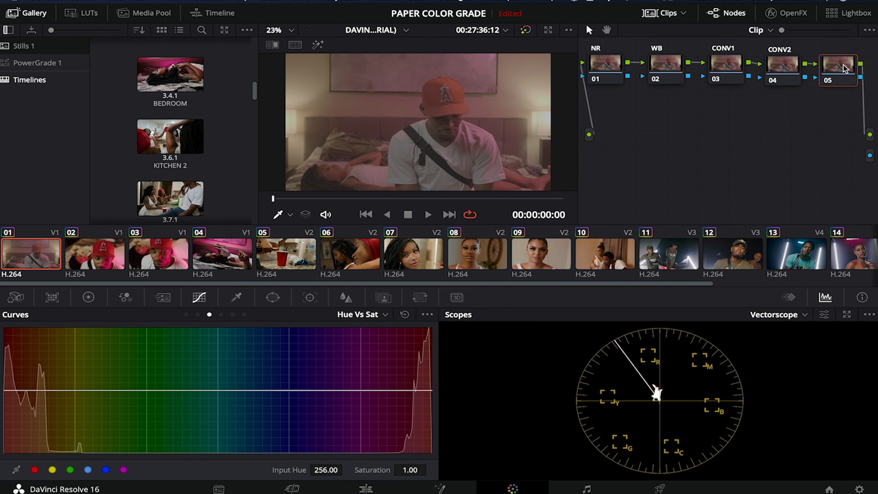
key("alt+p")
left_click_drag(844, 64, 654, 97)
left_click_drag(839, 108, 646, 149)
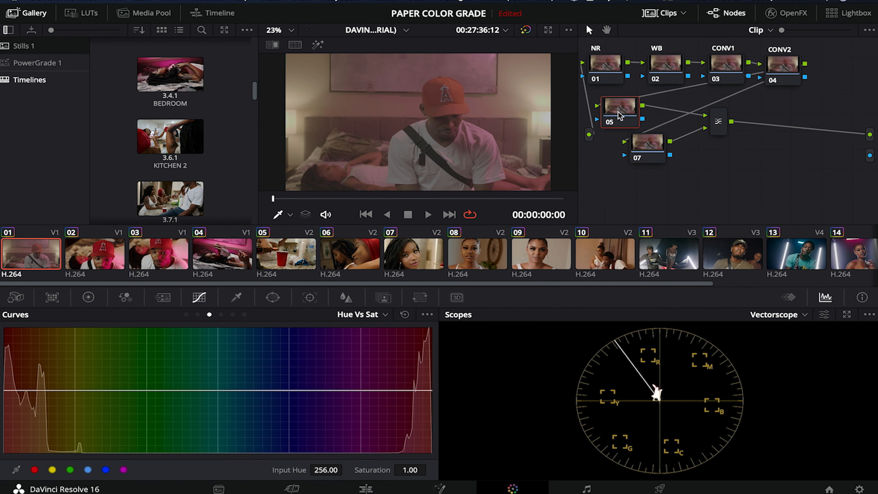
left_click_drag(648, 138, 625, 137)
Label node 05, the upper input of the layer mixer, LUM
left_click(619, 105)
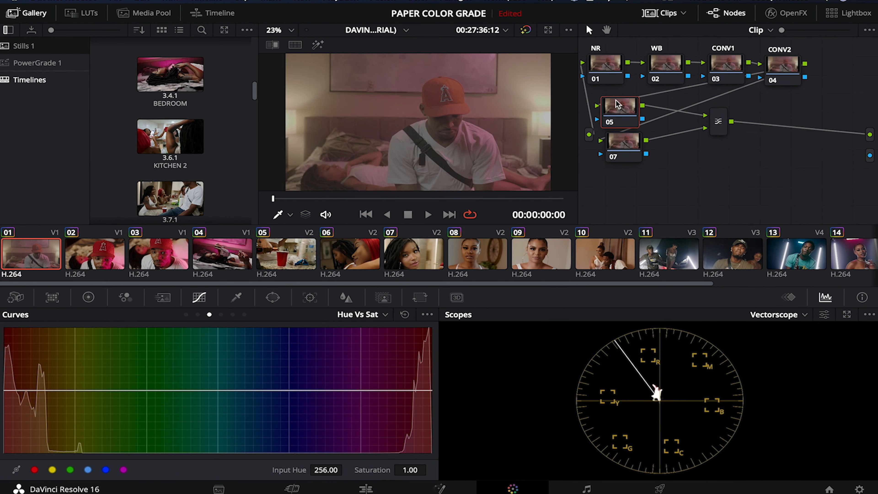
right_click(620, 108)
left_click(634, 130)
type("LUM")
key("Return")
Move the layer mixer closer to nodes 05 and 07 and set its composite mode to Hue
left_click_drag(720, 124, 677, 125)
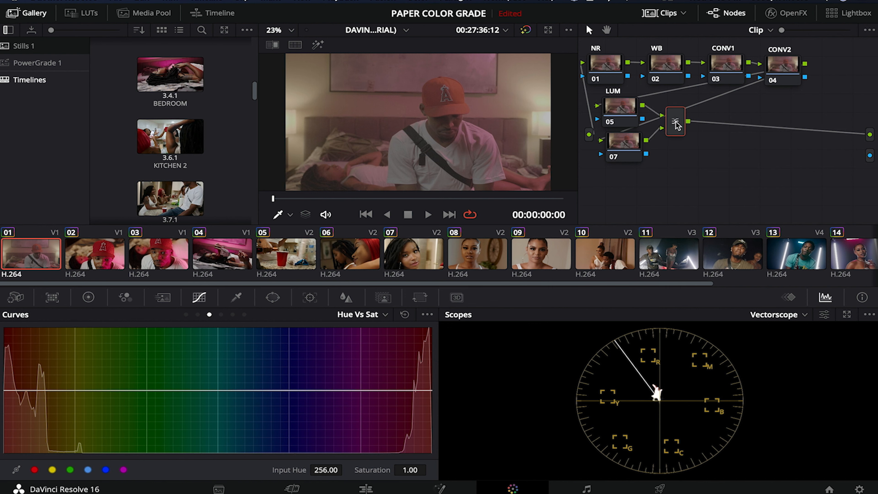
right_click(677, 125)
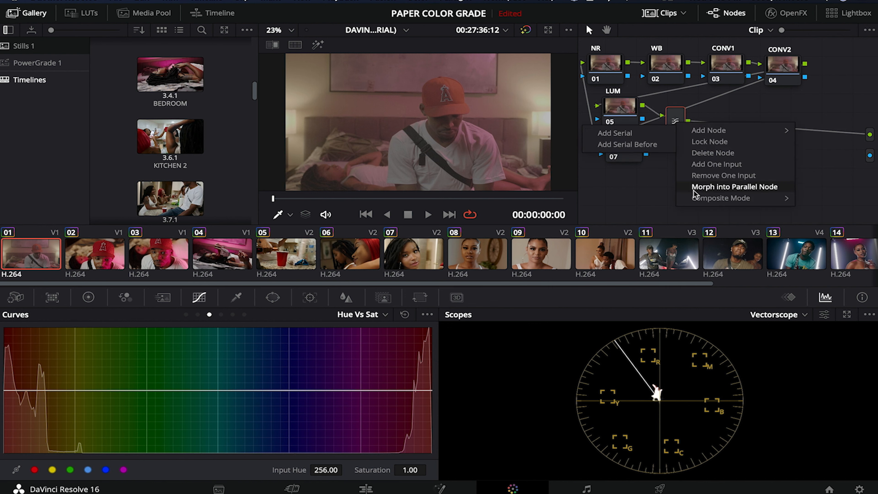
mouse_move(699, 199)
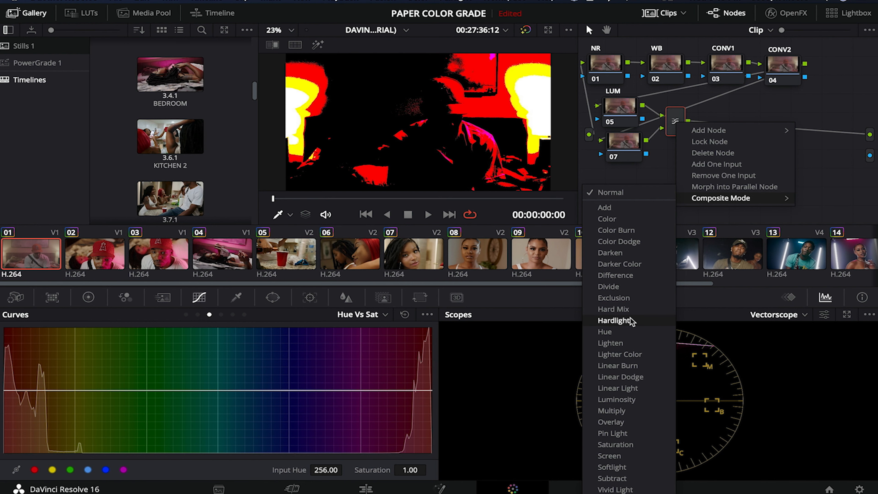
left_click(629, 332)
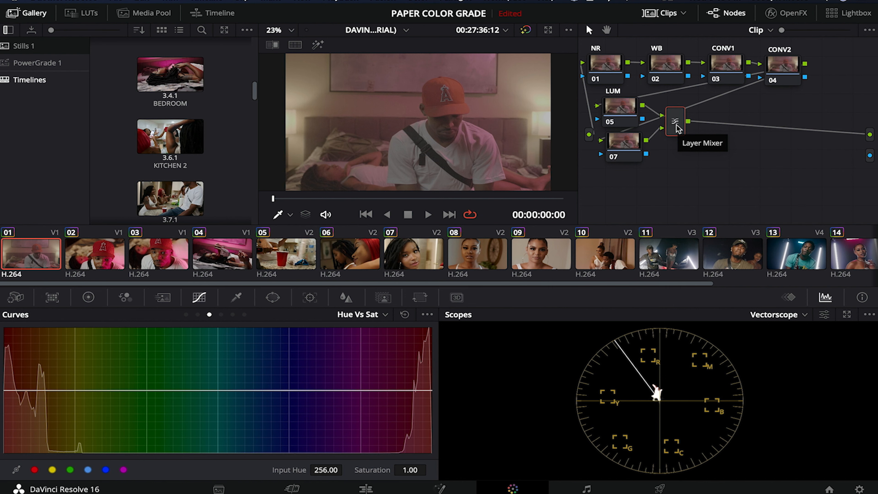
Add three nodes in series after the layer mixer, with the first labelled as the correction node and placed beside the mixer
key("alt+s")
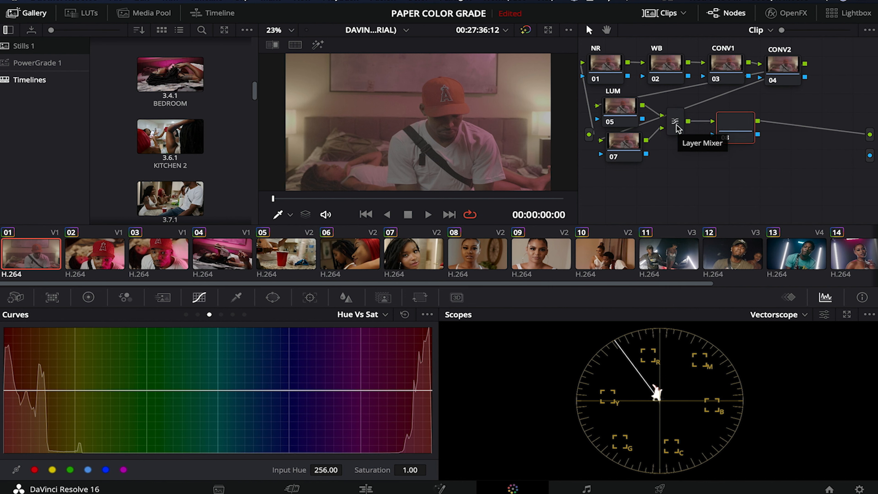
key("alt+s")
key("alt+o")
mouse_move(720, 114)
left_mouse_down()
mouse_move(698, 106)
mouse_move(707, 121)
left_mouse_up()
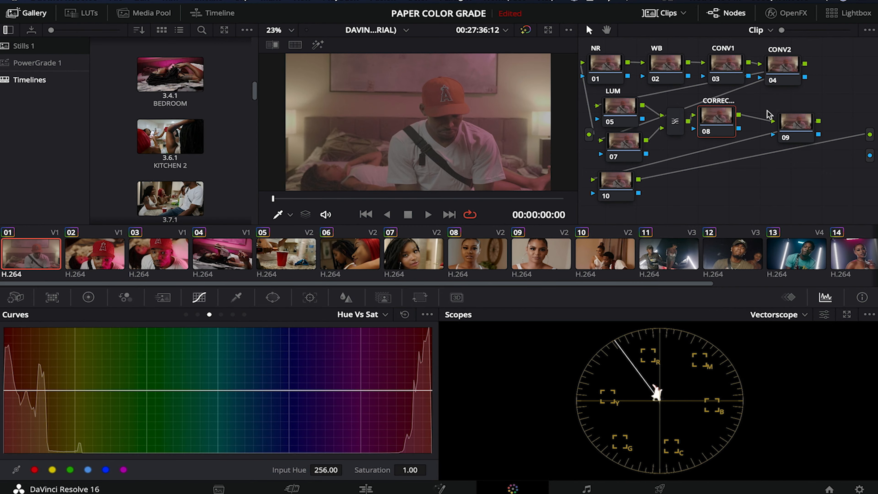
Line up nodes 09 and 10 after the correction node and label them SKIN and SHARP
left_click_drag(801, 124, 769, 112)
right_click(782, 130)
left_click(791, 138)
type("SKIN")
left_click(621, 177)
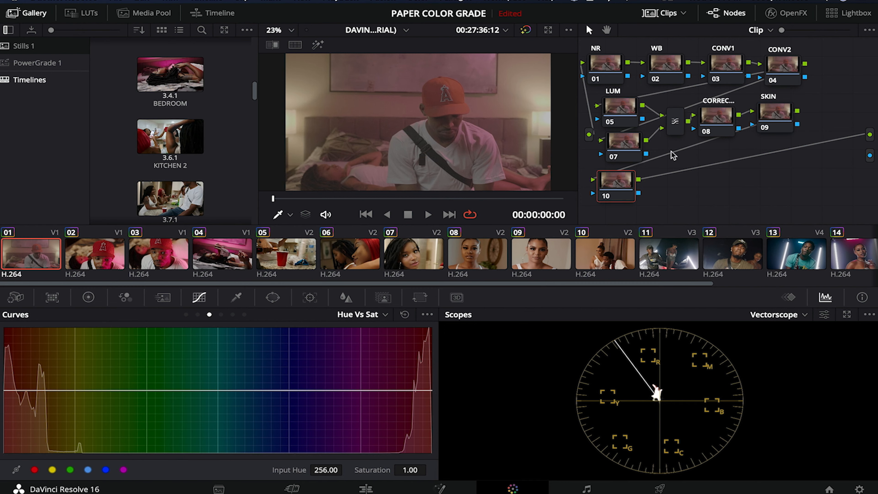
left_click_drag(611, 182, 824, 139)
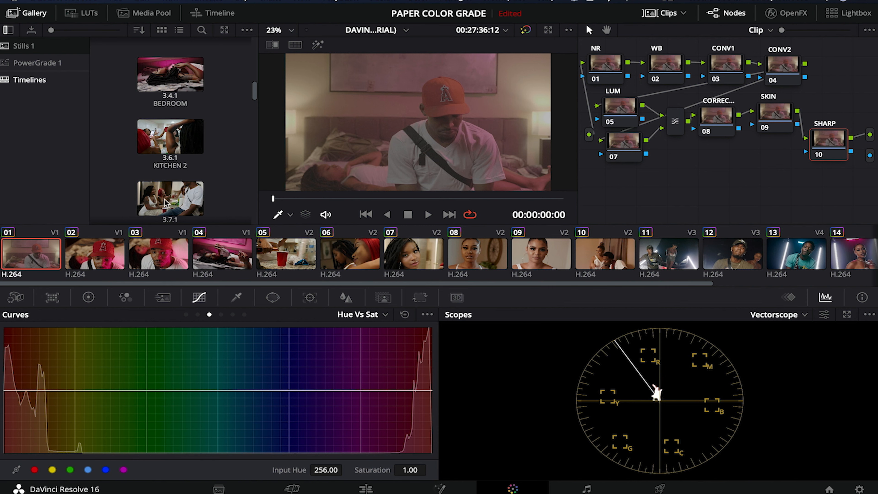
Grab a still of the current clip into the gallery and label it BASE NODE TEMP
right_click(380, 140)
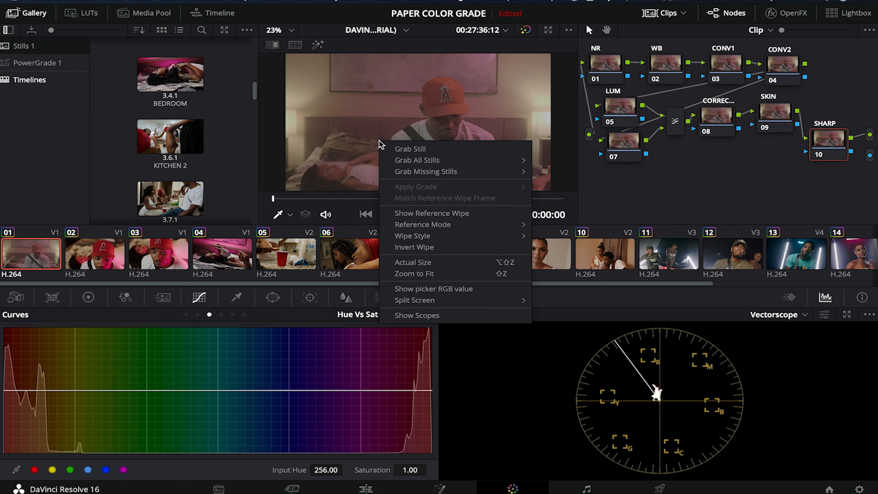
left_click(401, 150)
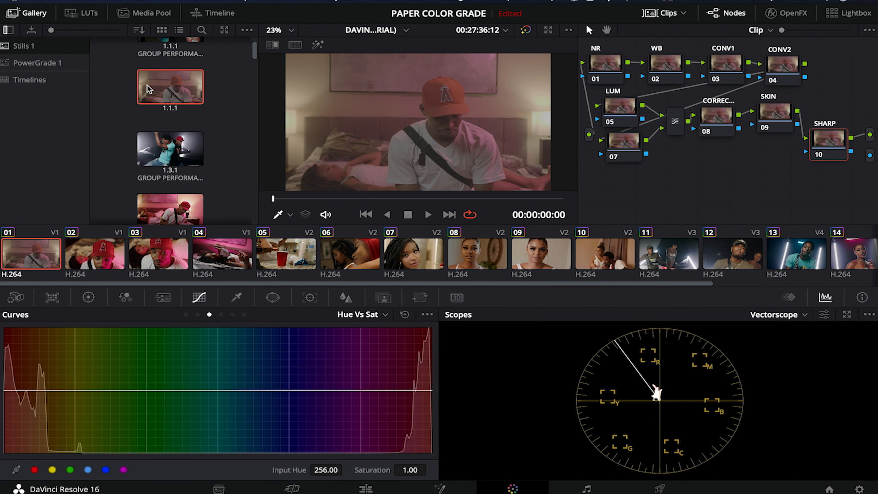
right_click(156, 90)
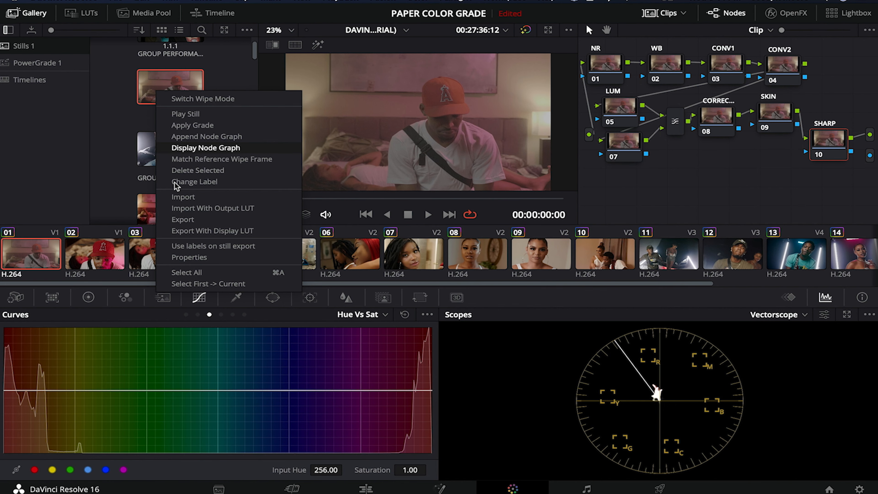
left_click(185, 182)
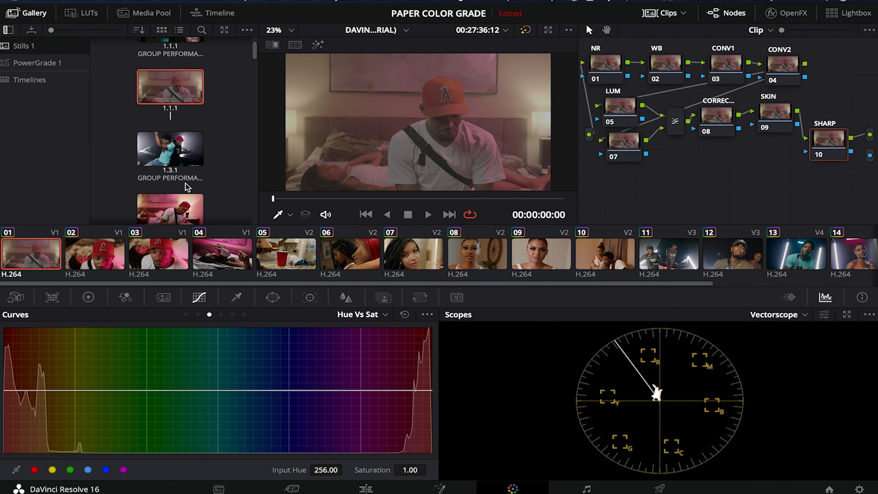
type("BASE NODE TEMP")
key("Return")
Select all clips from 02 to the end of the timeline and apply the grade of the BASE NODE TEMP still to them
left_click(88, 258)
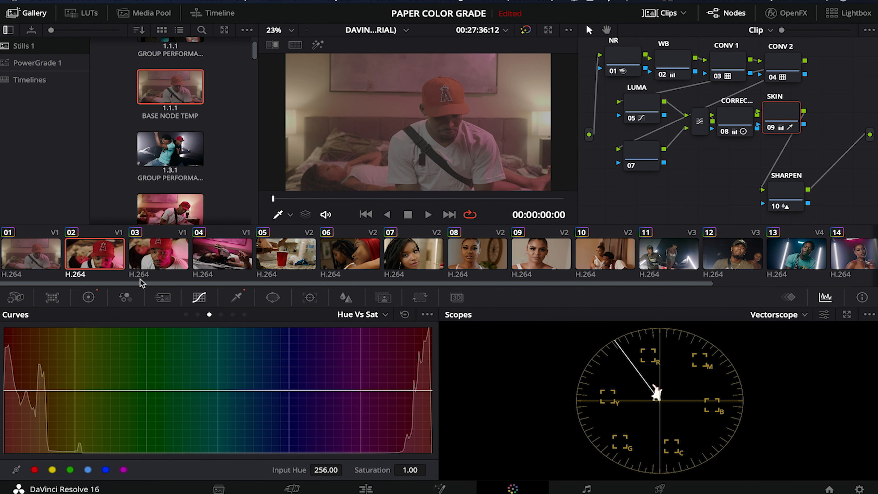
scroll(140, 279, "right", 4)
left_click(844, 250, "shift")
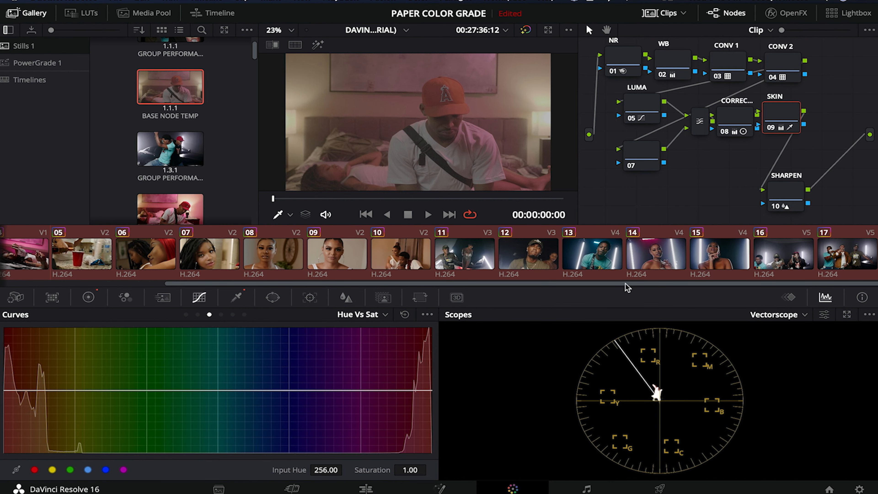
scroll(346, 256, "left", 1)
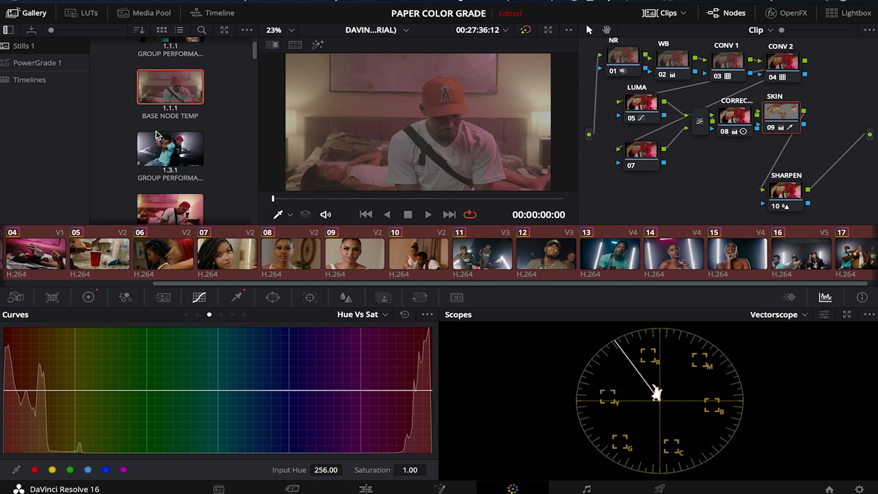
right_click(164, 90)
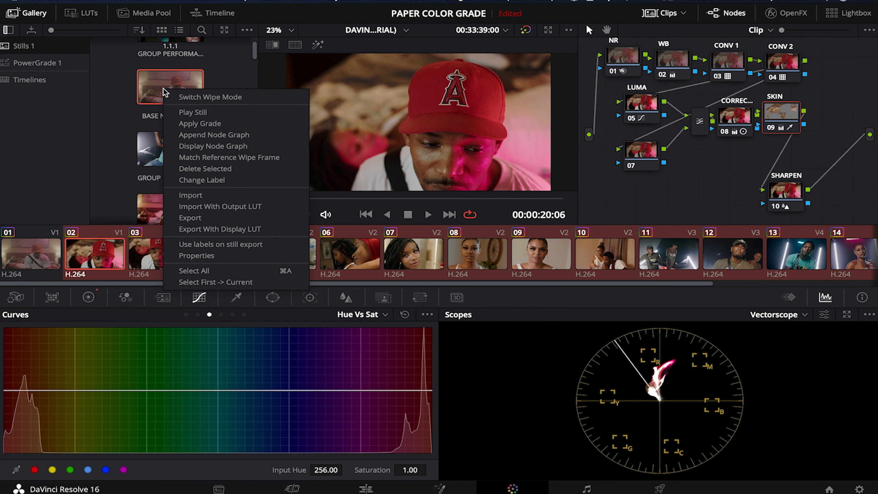
left_click(200, 124)
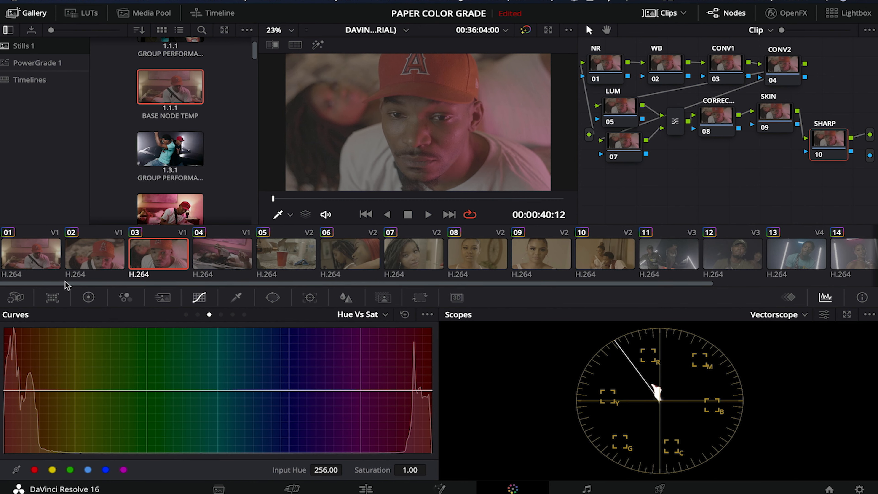
On the NR node of clip 01, enable temporal noise reduction with 1 frame
left_click_drag(65, 283, 30, 268)
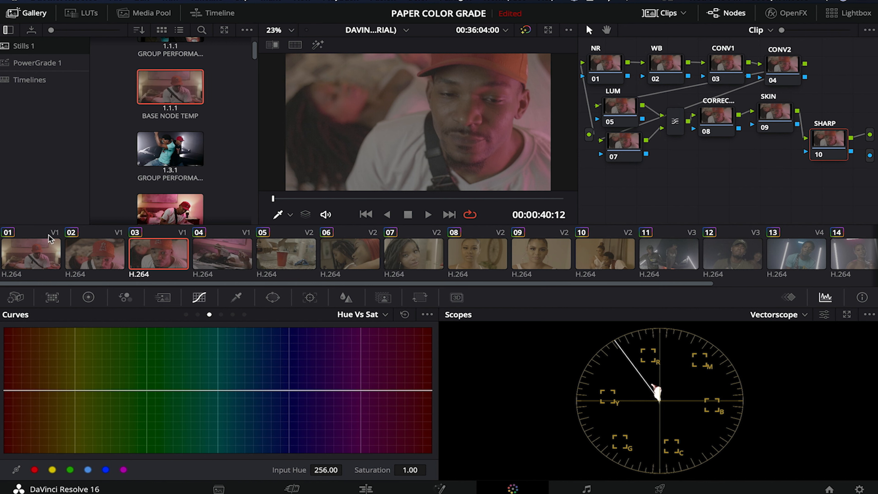
left_click(40, 251)
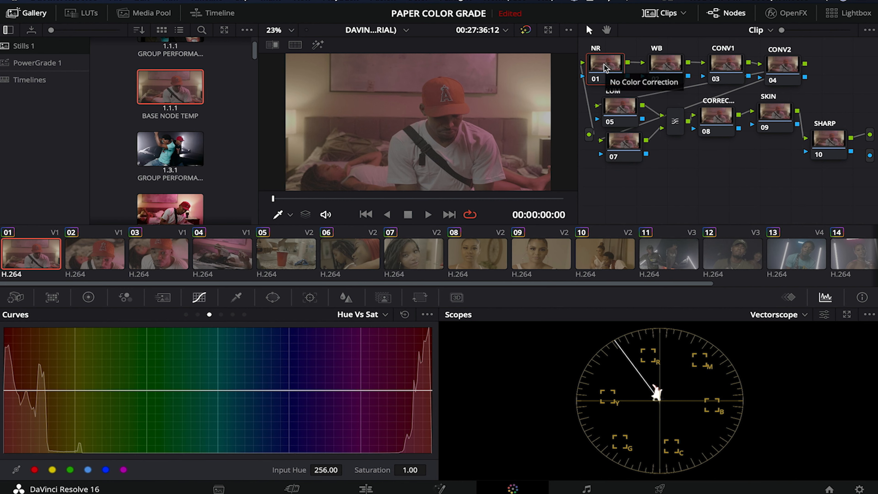
left_click(161, 299)
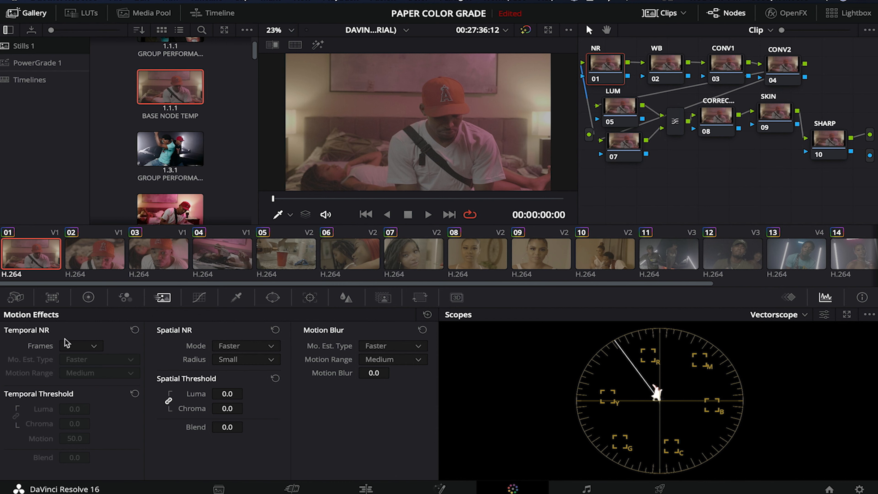
left_click(77, 348)
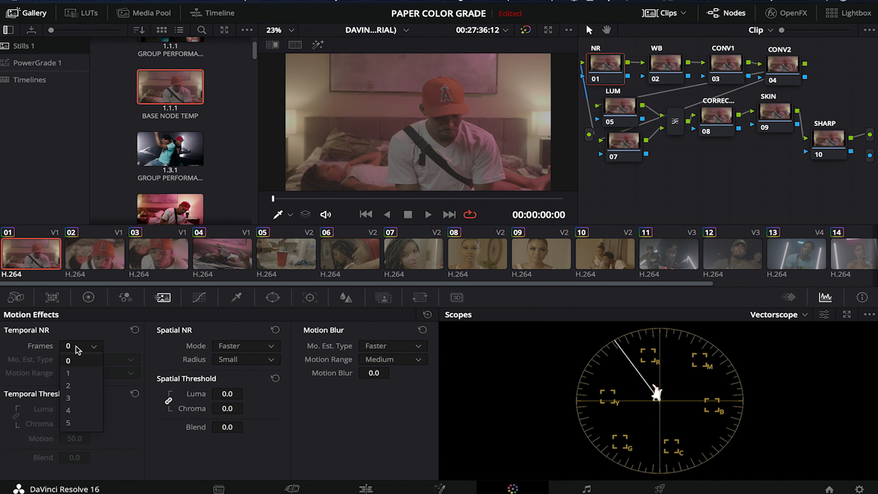
left_click(73, 369)
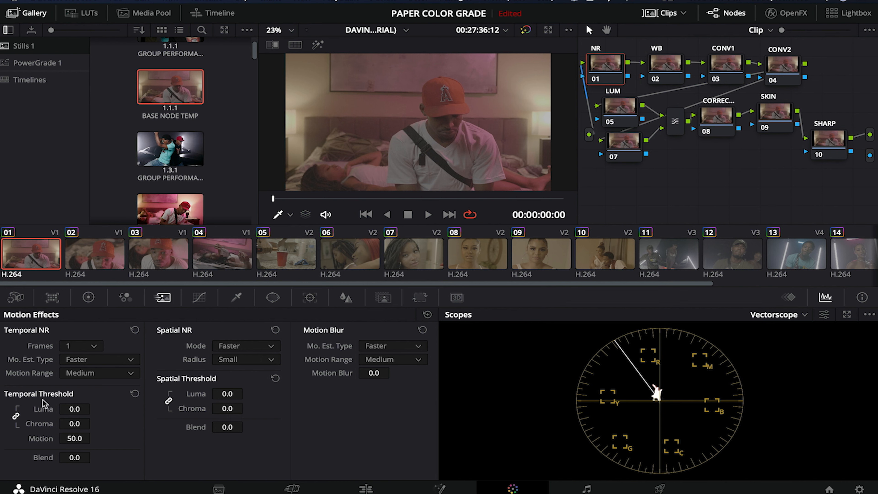
Set the NR node's temporal threshold to 5 for luma and chroma, and its motion value to 10.7
left_click(70, 407)
type("7")
key("Return")
double_click(71, 407)
type("5")
key("Return")
double_click(70, 438)
type("10.7")
key("Return")
Unlink the spatial luma and chroma thresholds and set the spatial chroma threshold to 7
left_click(168, 402)
left_click(225, 393)
left_click(227, 407)
type("7")
key("Return")
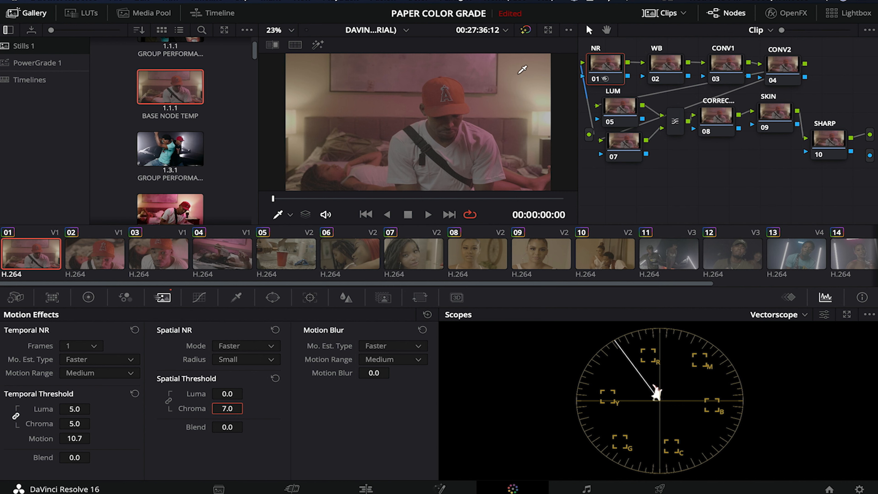
White balance clip 01 on the WB node by sampling the man's white T-shirt
left_click(664, 65)
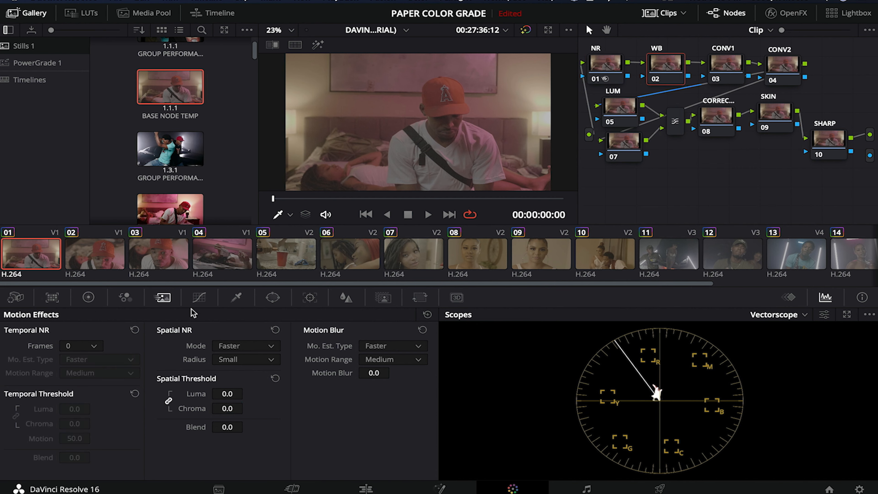
left_click(88, 297)
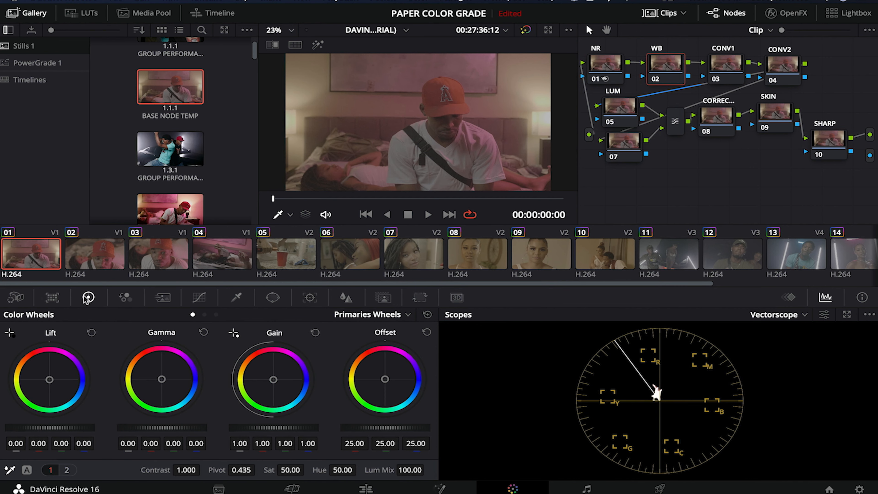
left_click(10, 470)
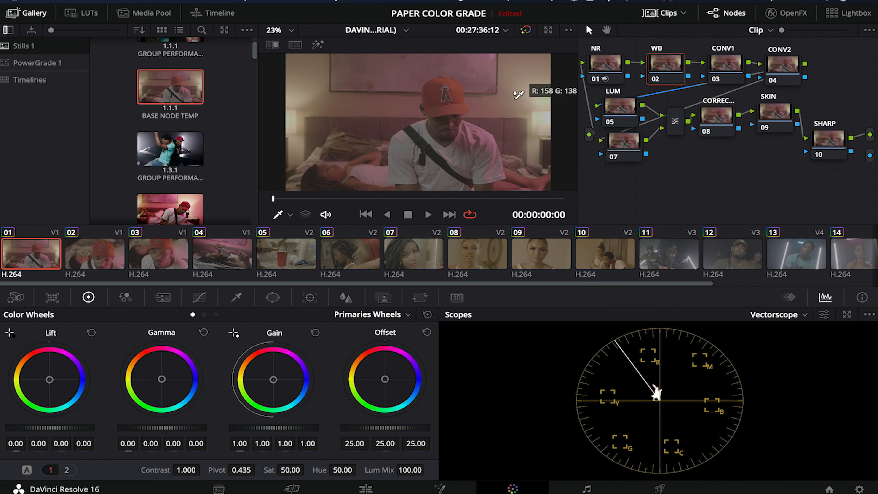
left_click(403, 182)
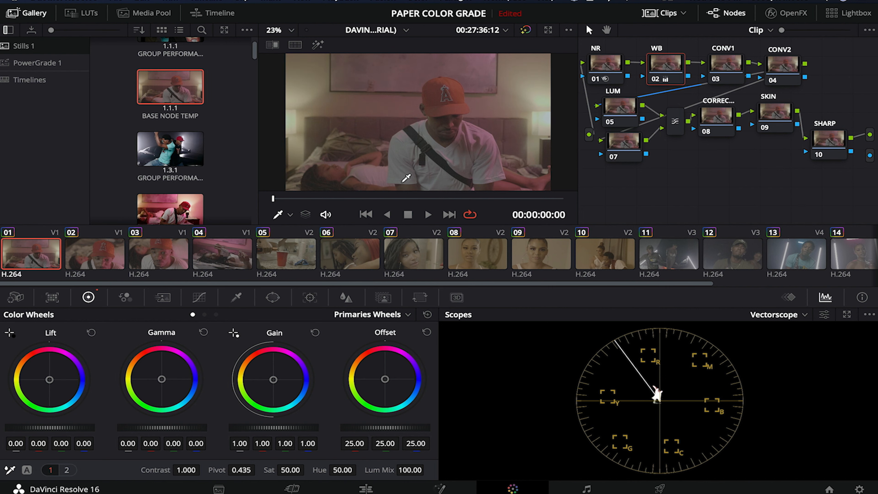
Apply the GHa Daylight (LogC 65x) 3D LUT from Color Conversions to the CONV1 node
left_click(725, 66)
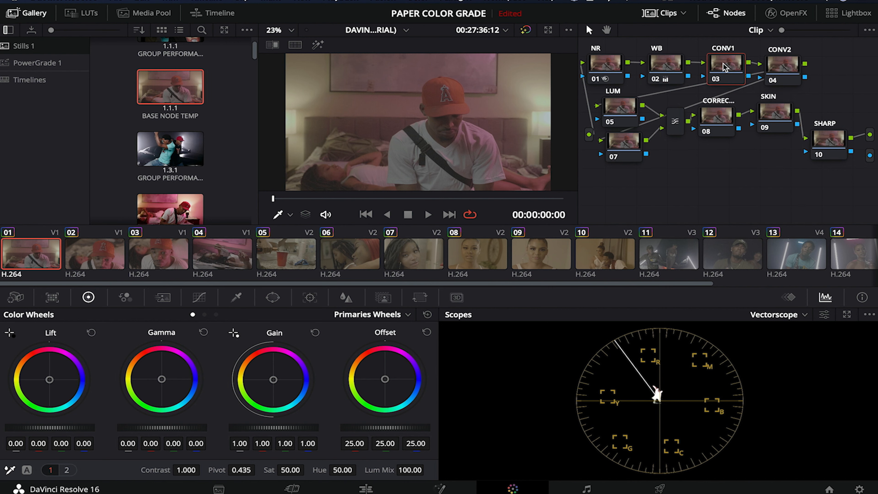
right_click(725, 66)
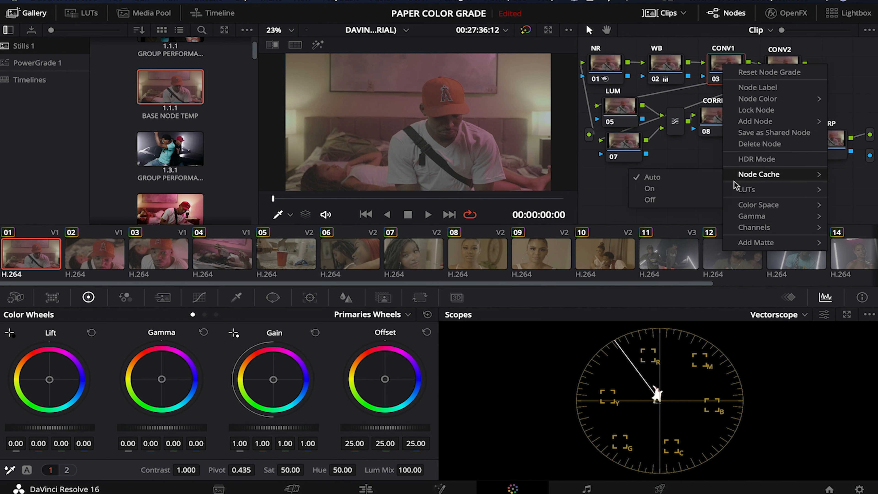
mouse_move(735, 189)
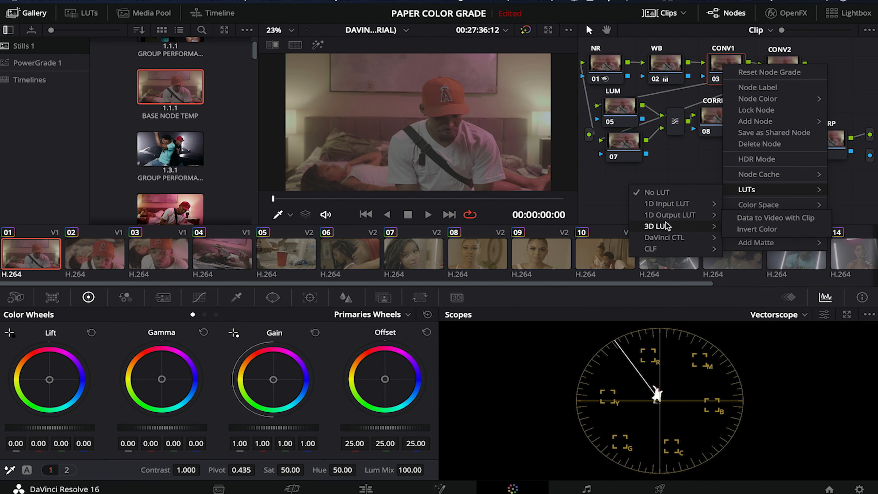
mouse_move(663, 226)
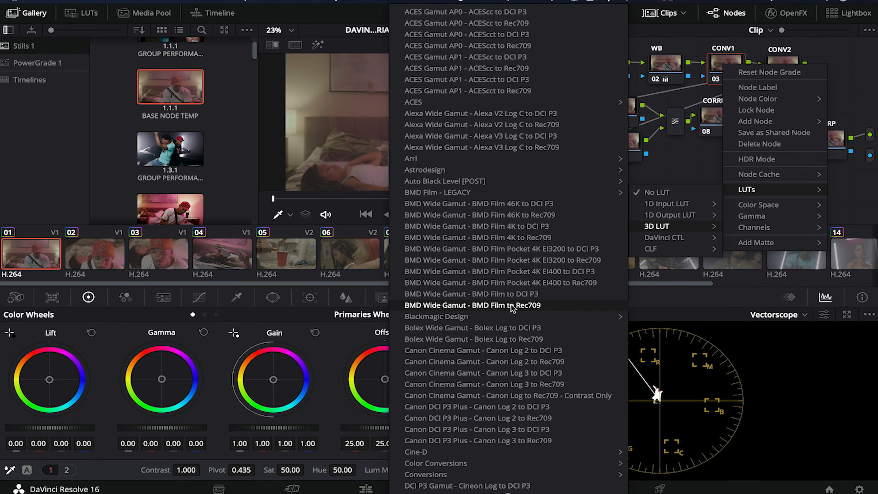
scroll(511, 305, "down", 5)
mouse_move(479, 242)
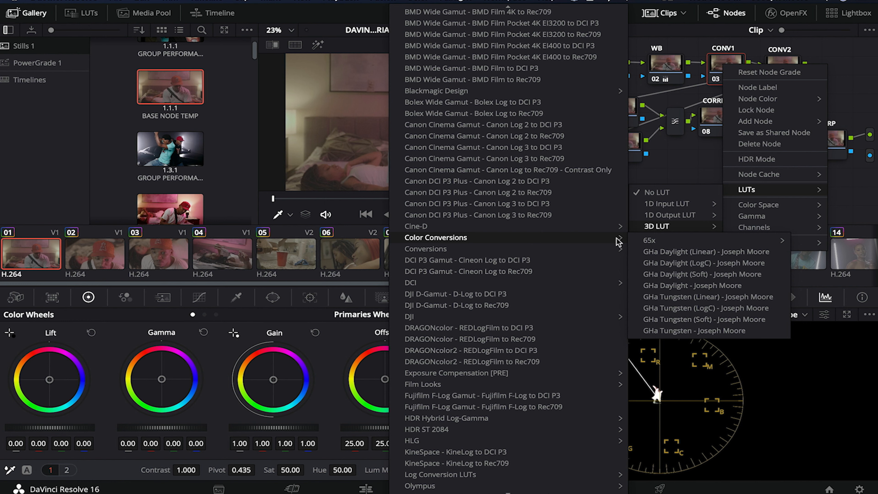
mouse_move(640, 240)
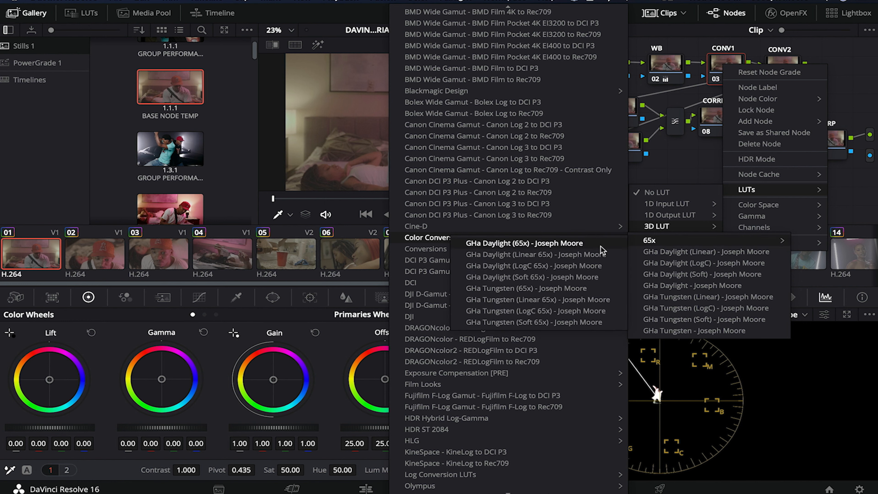
left_click(533, 266)
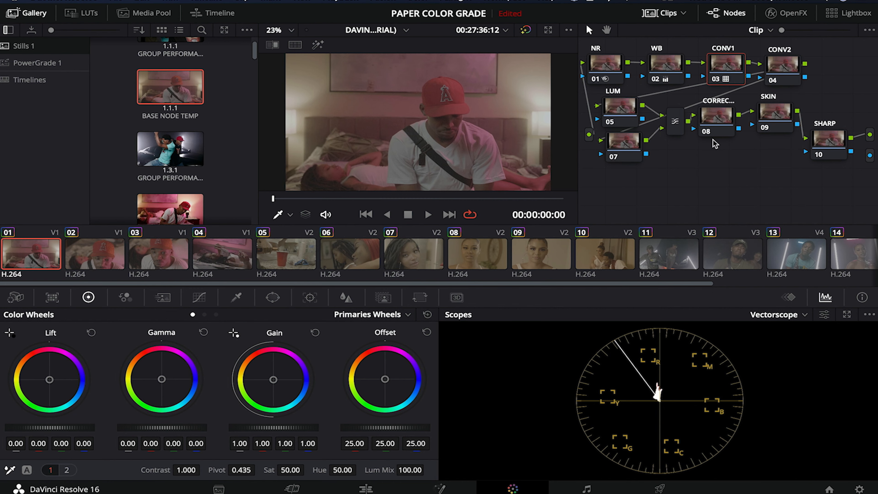
Apply a 3D LUT to the CONV2 node
left_click(782, 60)
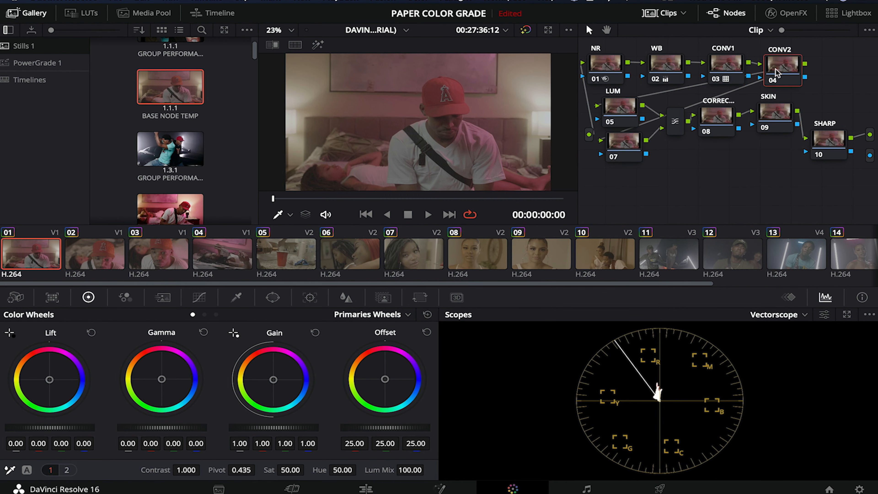
right_click(775, 74)
mouse_move(796, 197)
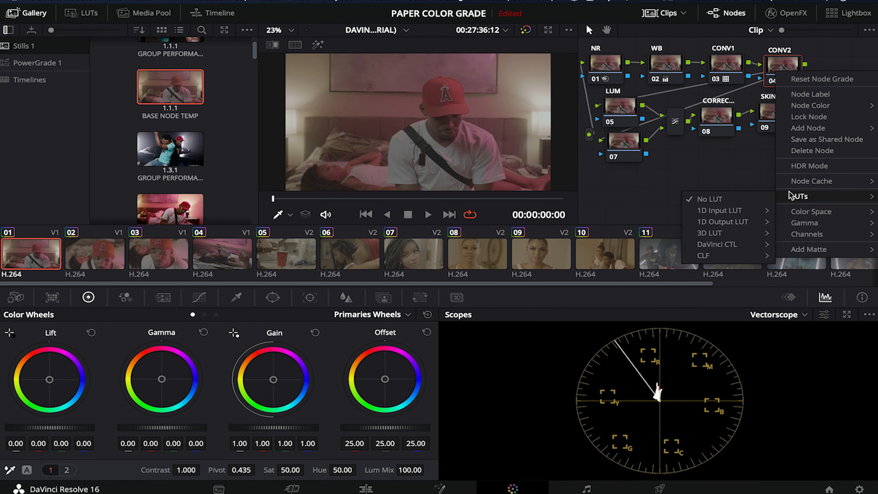
mouse_move(708, 230)
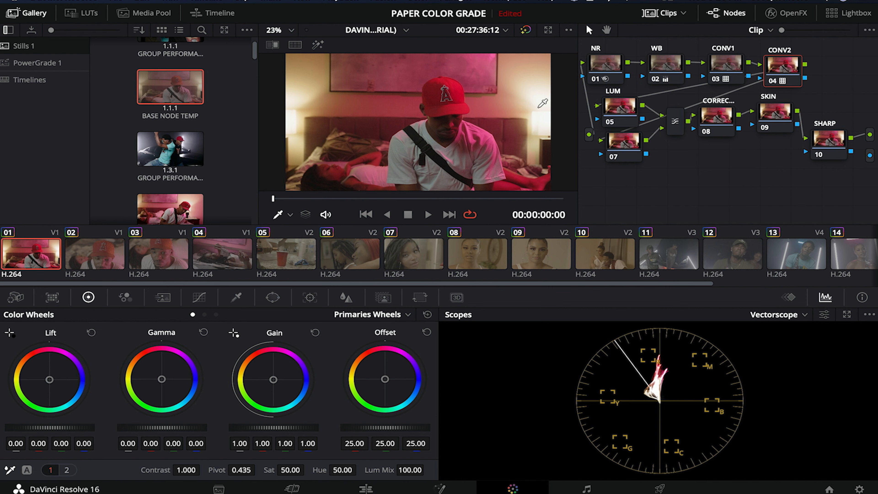
Space the LUM node and node 07 apart vertically beside the layer mixer, keeping them aligned
left_click(625, 107)
left_click_drag(621, 142, 618, 151)
left_click(619, 106)
left_click_drag(620, 109, 621, 117)
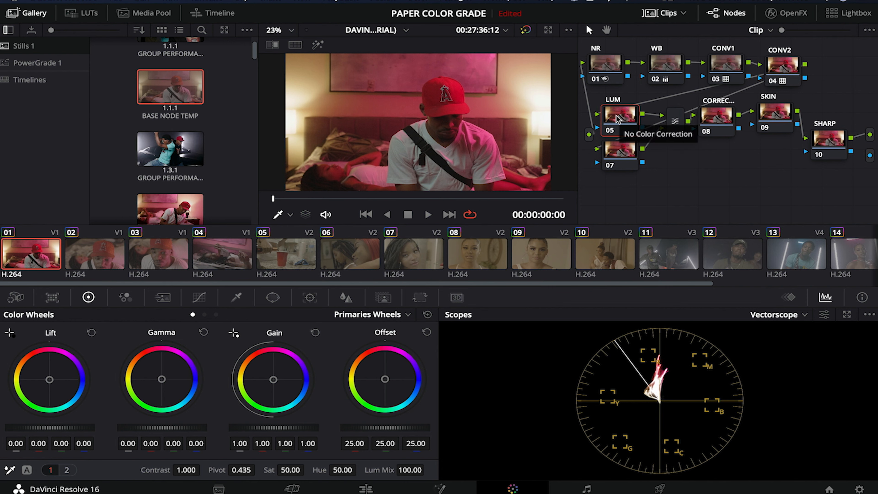
left_click_drag(618, 108, 618, 104)
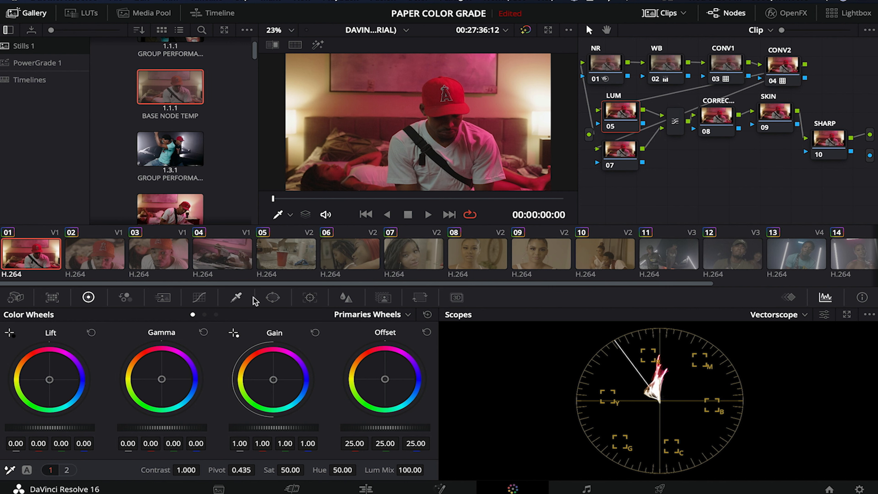
Display the curves for the LUM node and switch the scope to Waveform
left_click(199, 298)
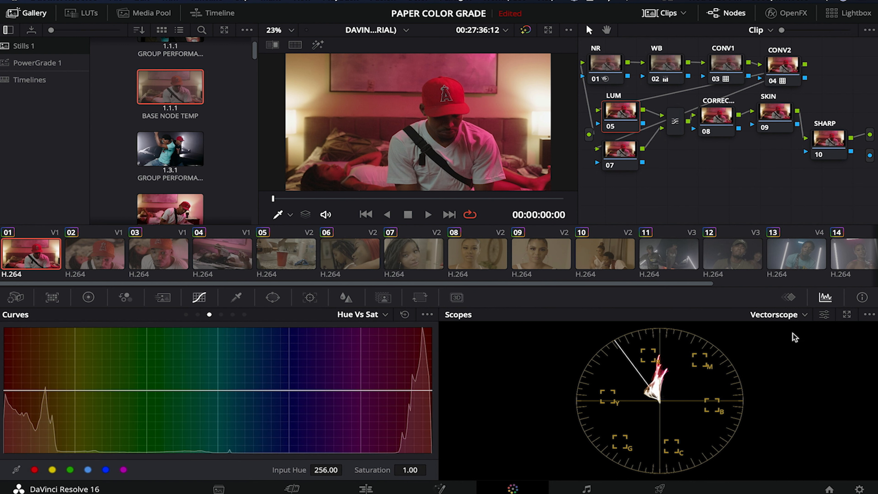
left_click(793, 318)
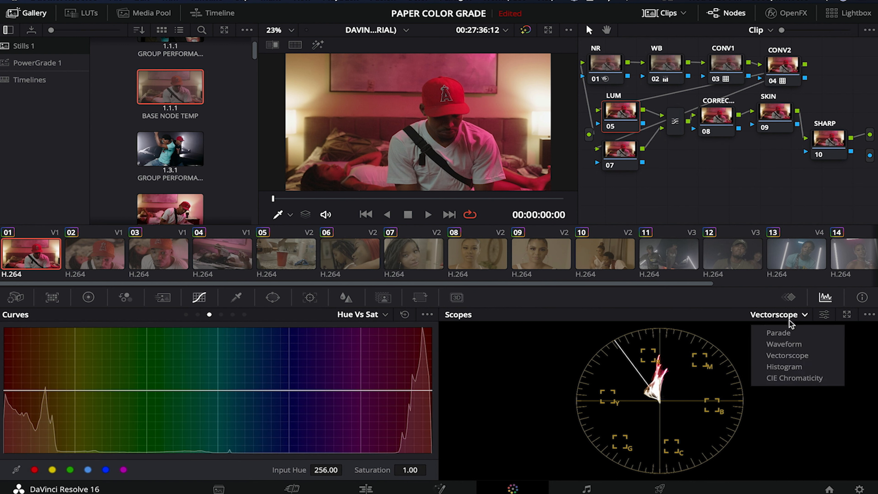
left_click(784, 343)
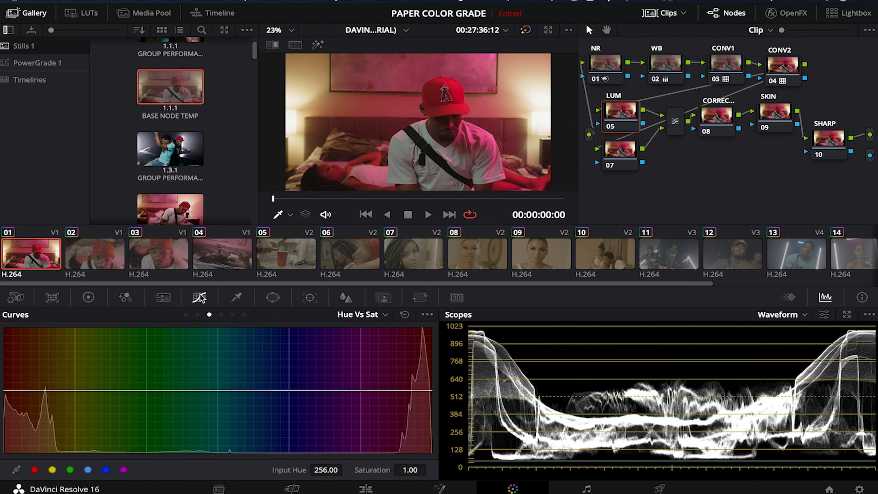
Isolate the luma channel in the LUM node's custom curve and slightly raise its highlights and midtones
left_click(186, 314)
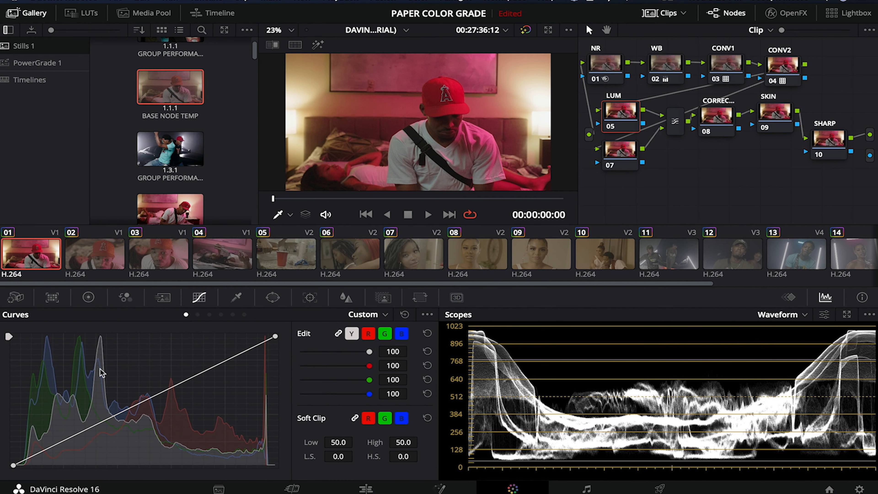
left_click(351, 334)
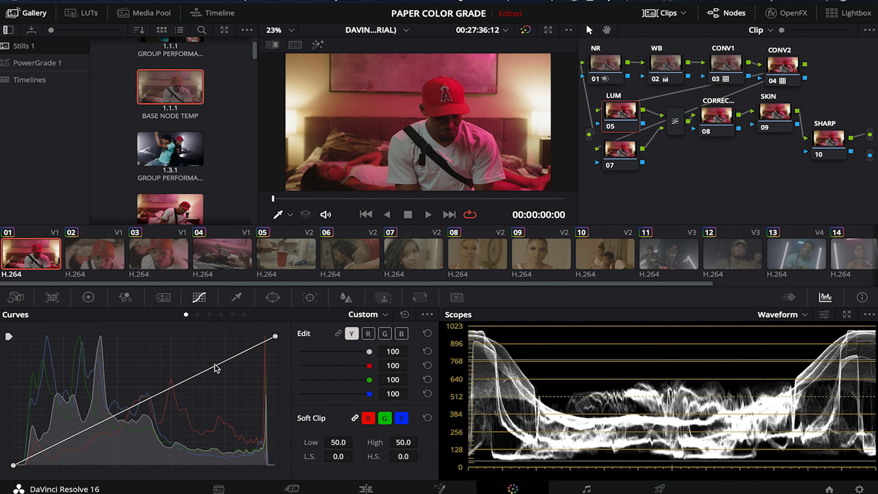
left_click_drag(221, 362, 219, 360)
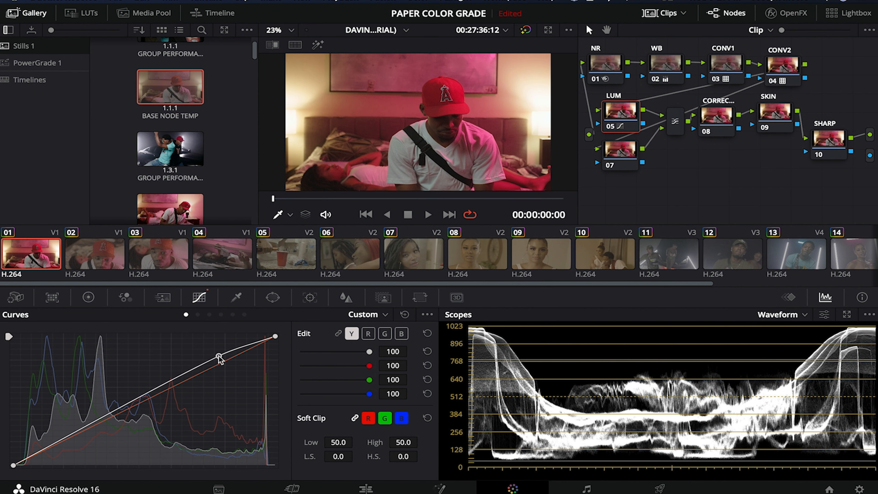
left_click_drag(141, 394, 137, 394)
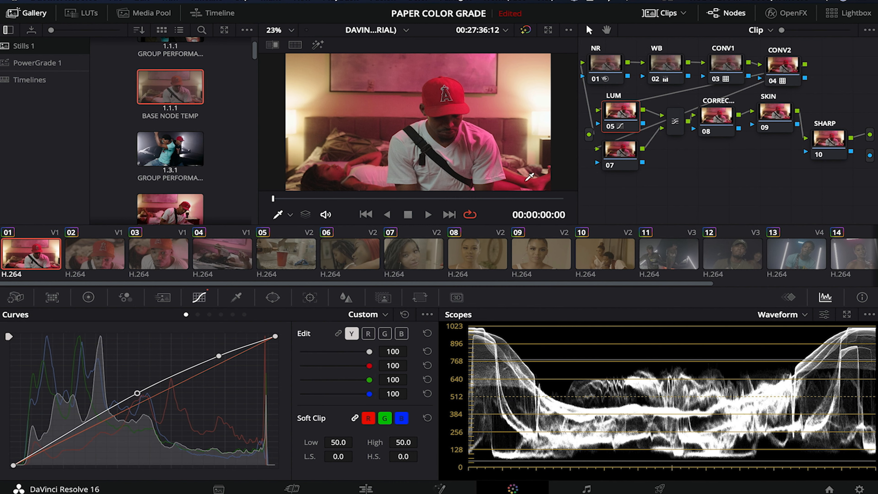
On the correction node at 00:00:02:04, set the Log midtones to 0.06 and highlights to -0.04, and bypass the grade to compare
left_click(711, 121)
left_click(305, 199)
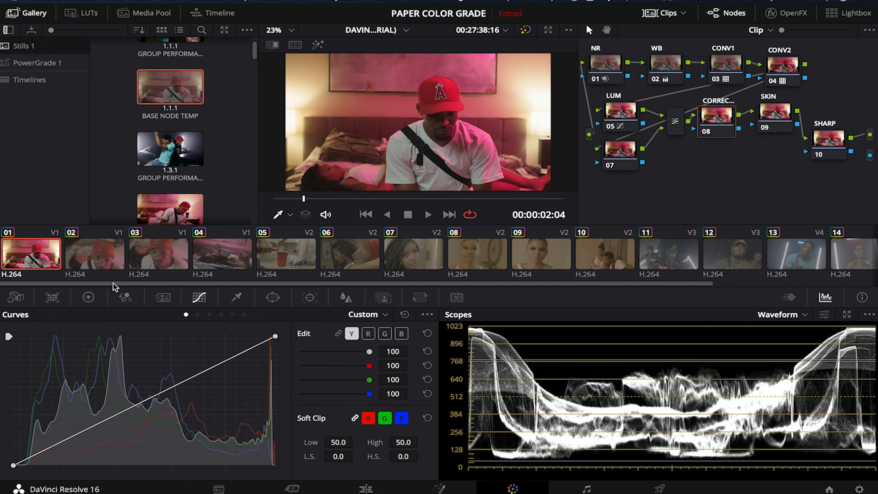
left_click(88, 299)
left_click(389, 315)
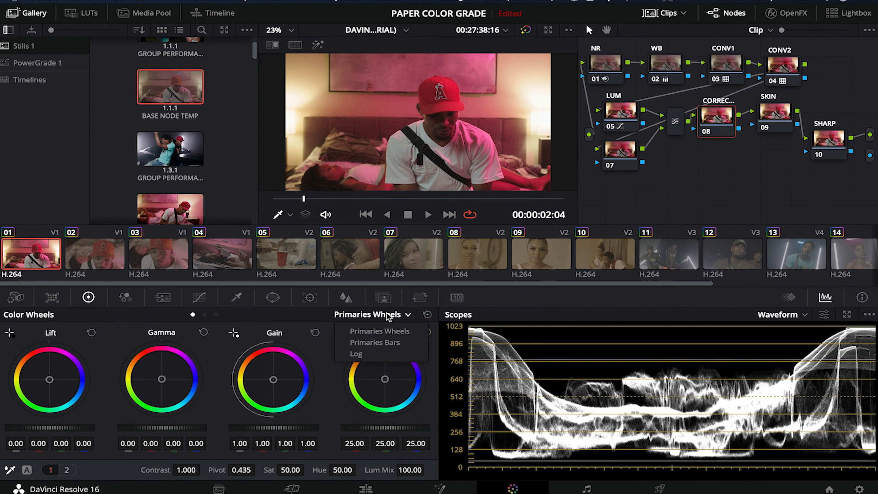
left_click(370, 356)
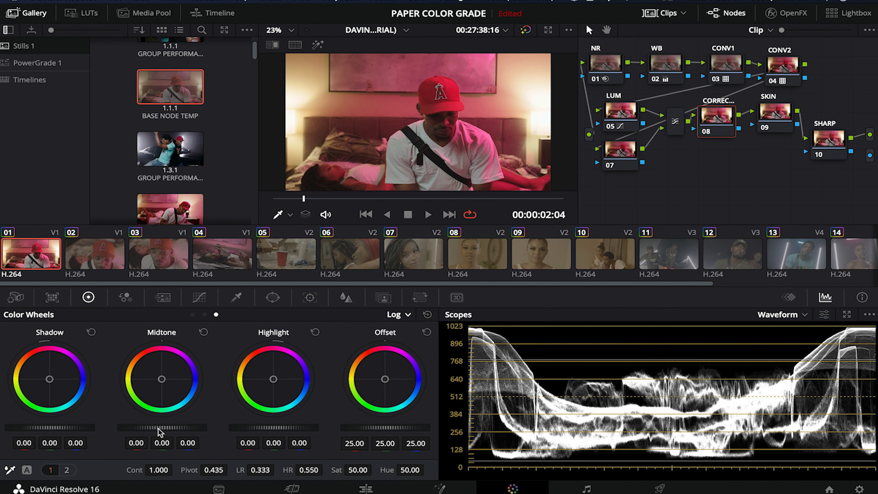
left_click_drag(162, 427, 167, 427)
left_click_drag(167, 428, 172, 428)
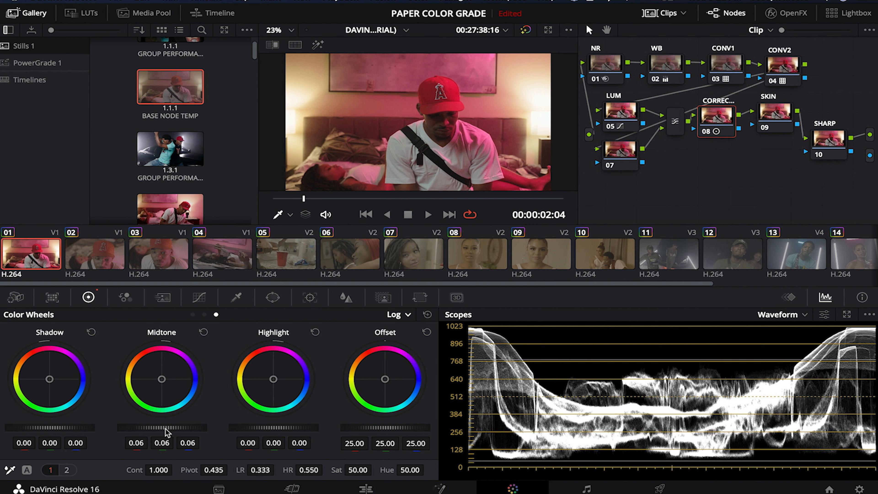
left_click_drag(273, 427, 302, 432)
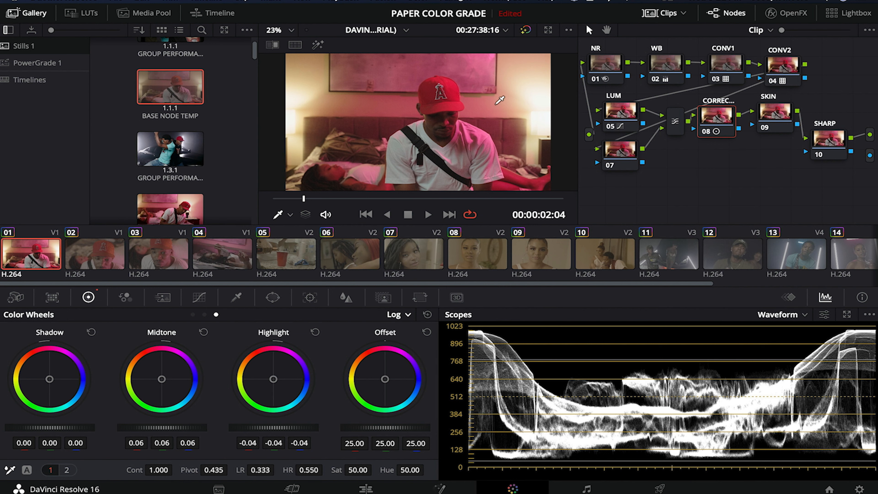
left_click(525, 32)
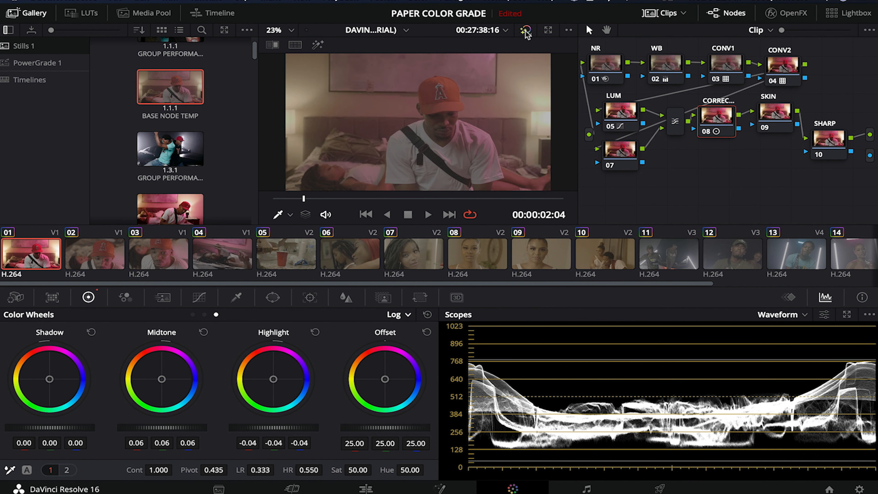
Compare clip 01 with and without its grades by toggling the grade bypass
left_click(525, 31)
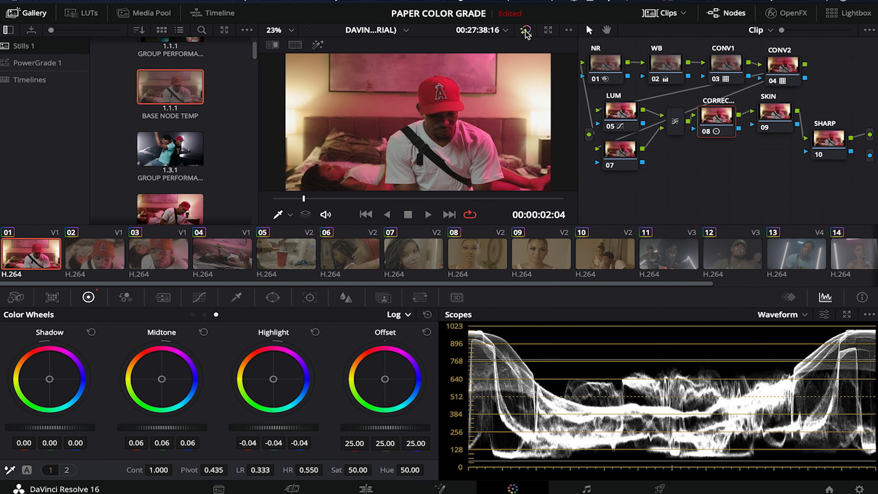
left_click(525, 31)
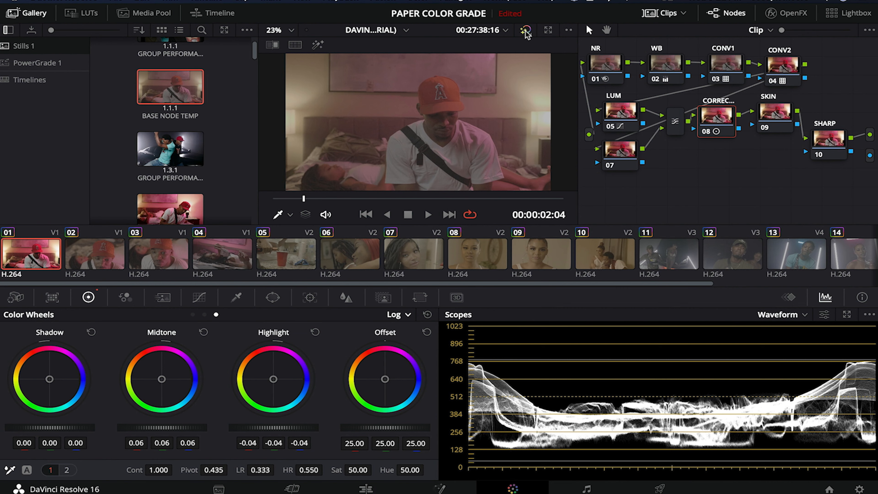
left_click(525, 31)
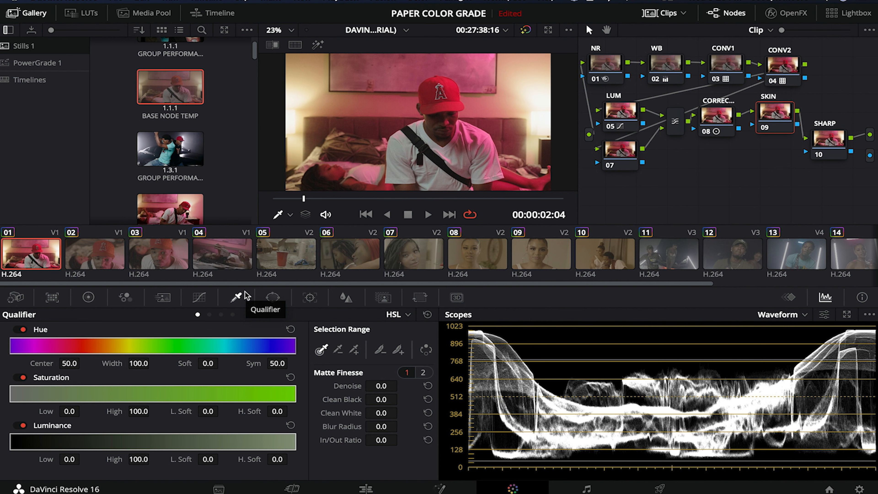
On the SKIN node, qualify the man's facial skin tone and limit it with a small circular window on his cheek, softness 0
left_click(437, 117)
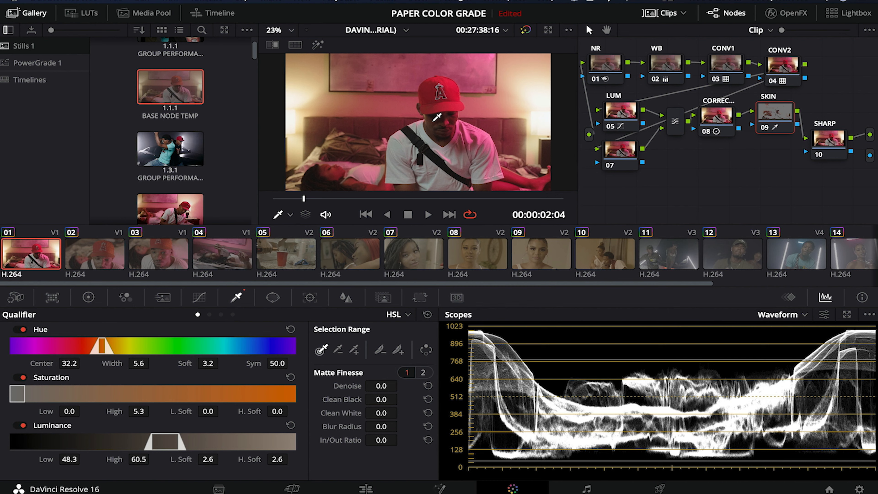
left_click(272, 297)
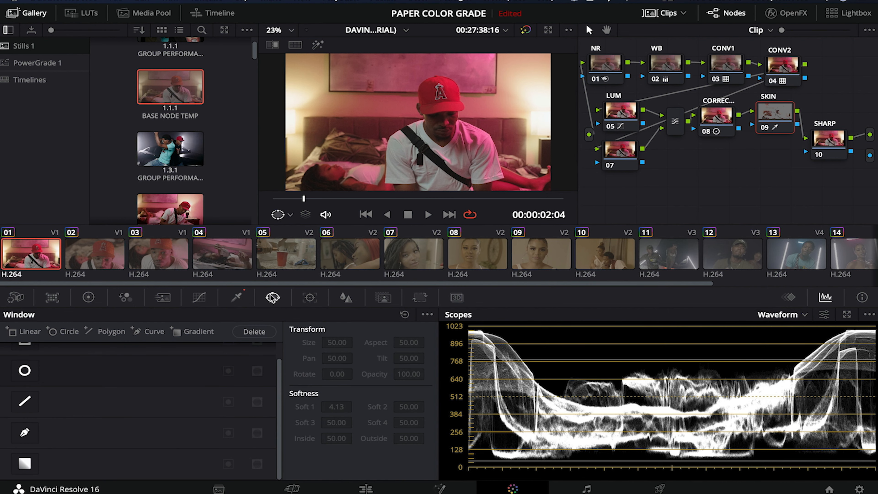
left_click(25, 371)
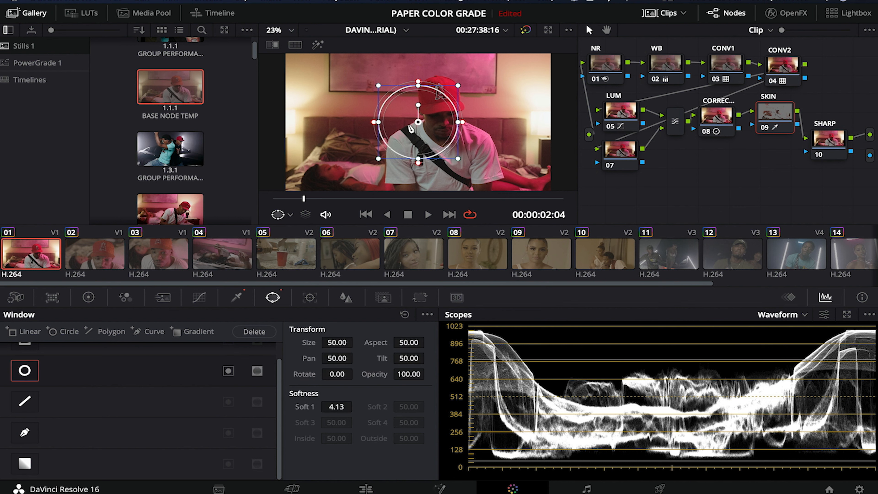
left_click_drag(458, 89, 465, 122)
left_click(290, 29)
left_click(281, 110)
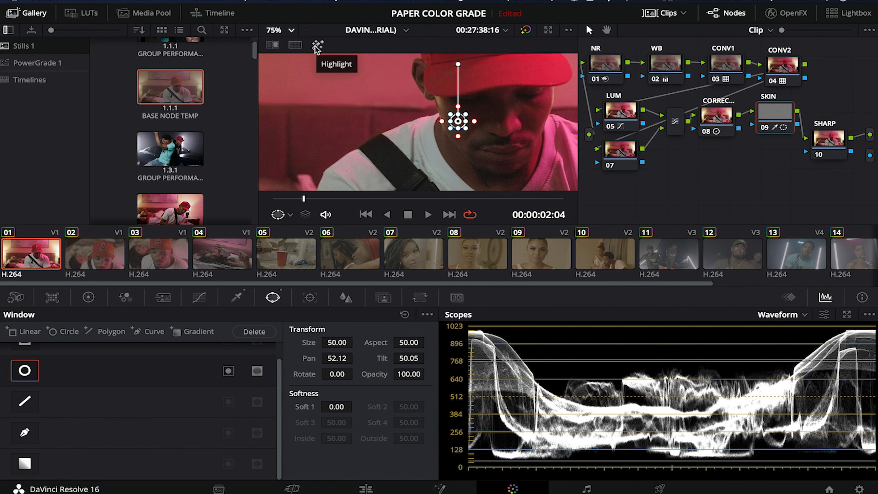
Highlight the isolated skin patch and display it in the Vectorscope with 2x zoom enabled
left_click(315, 46)
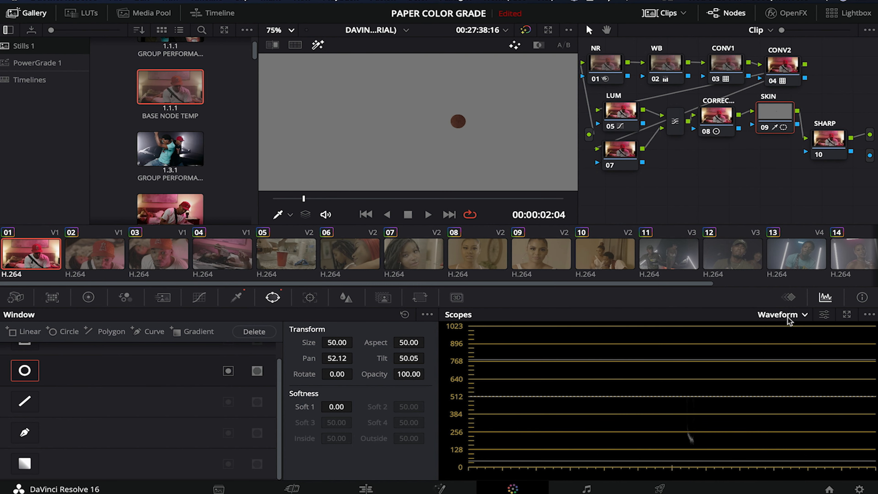
left_click(787, 318)
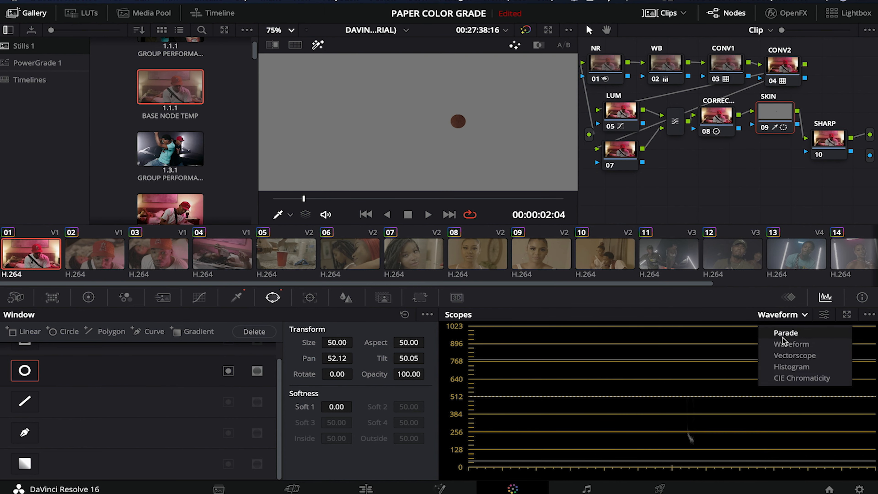
left_click(780, 357)
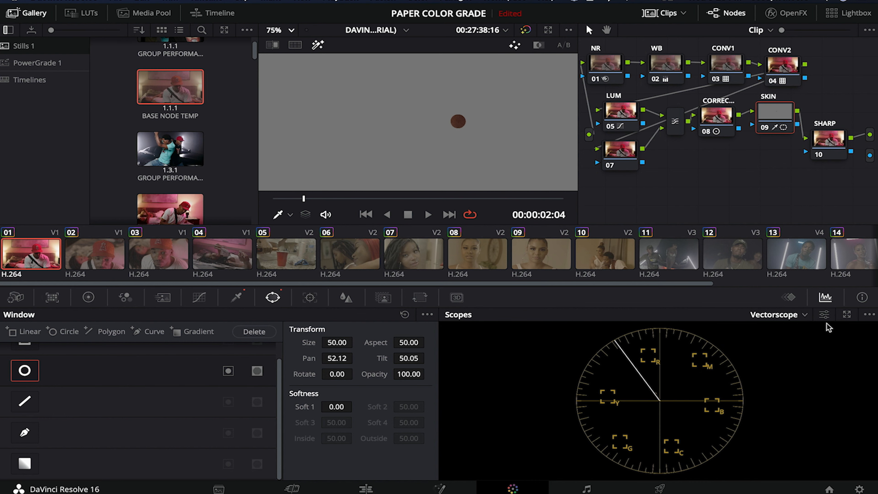
left_click(826, 315)
left_click(748, 412)
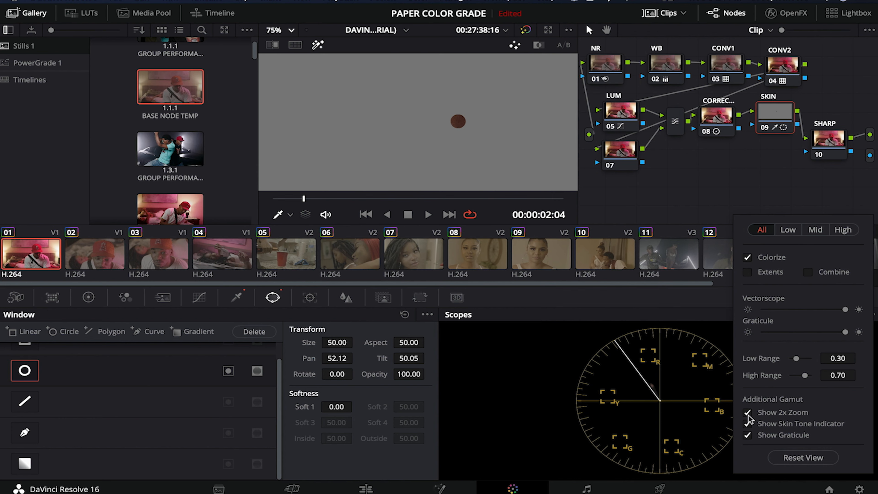
Shift the SKIN node's Log offset to red 25.07, green 25.10 and blue 23.44 to align with the skin tone line
left_click(89, 297)
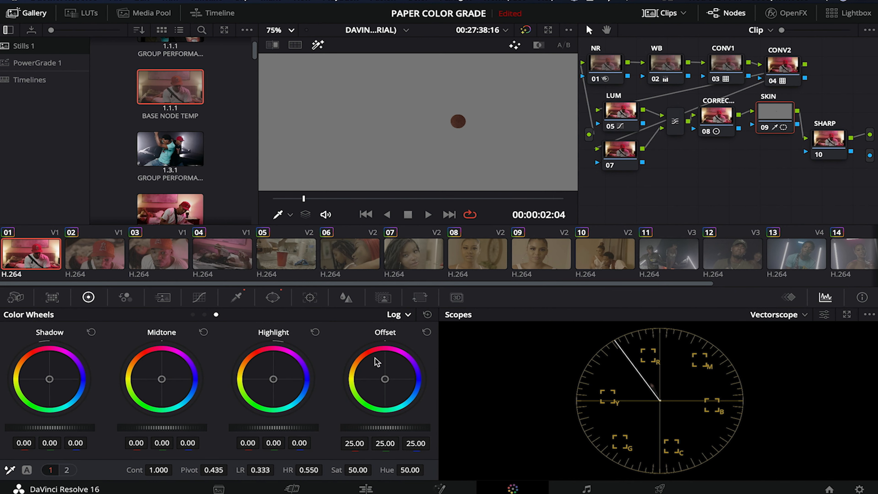
left_click_drag(385, 378, 385, 379)
left_click_drag(385, 380, 384, 379)
Turn off the highlight view and disable the circular window on the SKIN node
left_click(317, 46)
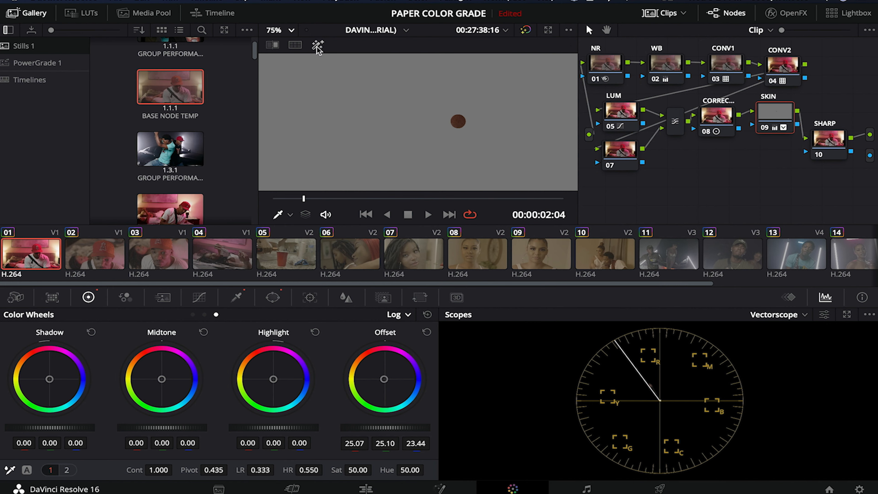
left_click(273, 297)
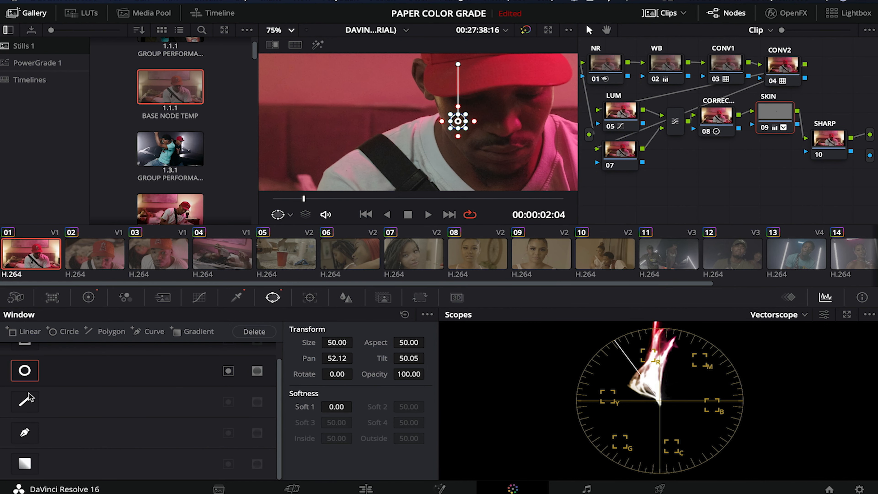
left_click(25, 371)
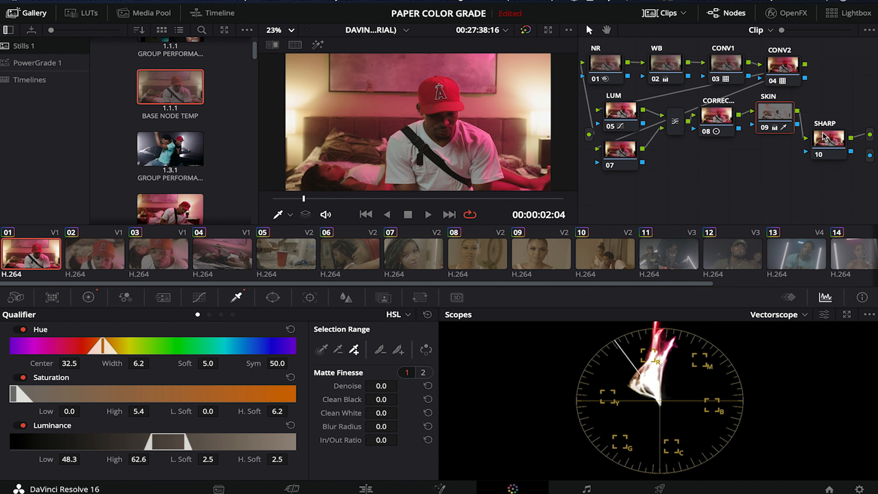
Sharpen the image on the SHARP node by setting the linked blur radius to 0.48
left_click(826, 144)
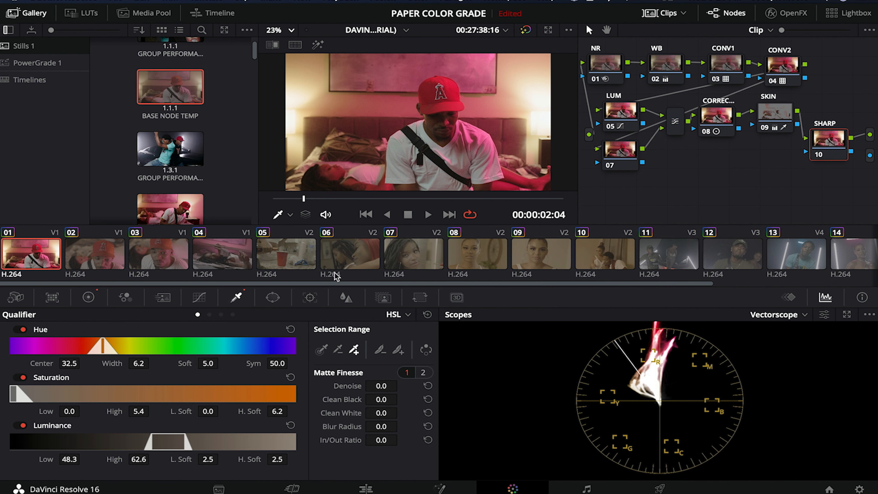
left_click(343, 298)
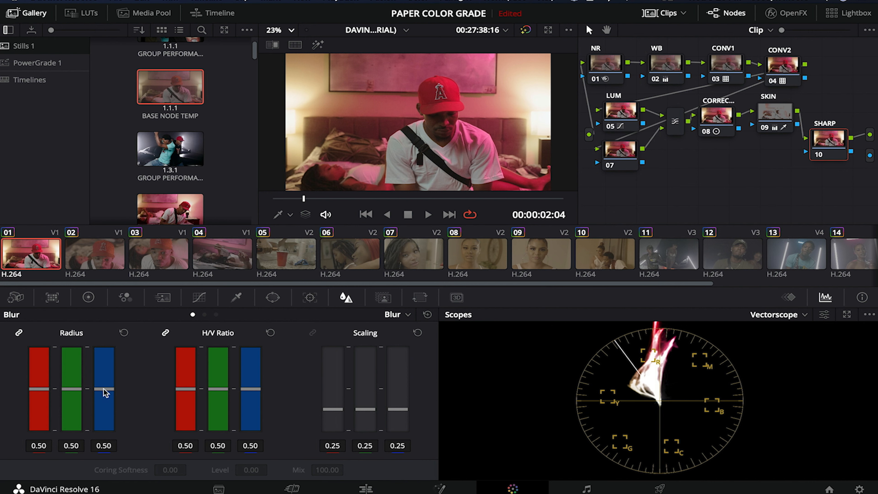
left_click_drag(104, 389, 104, 389)
left_click_drag(104, 389, 103, 391)
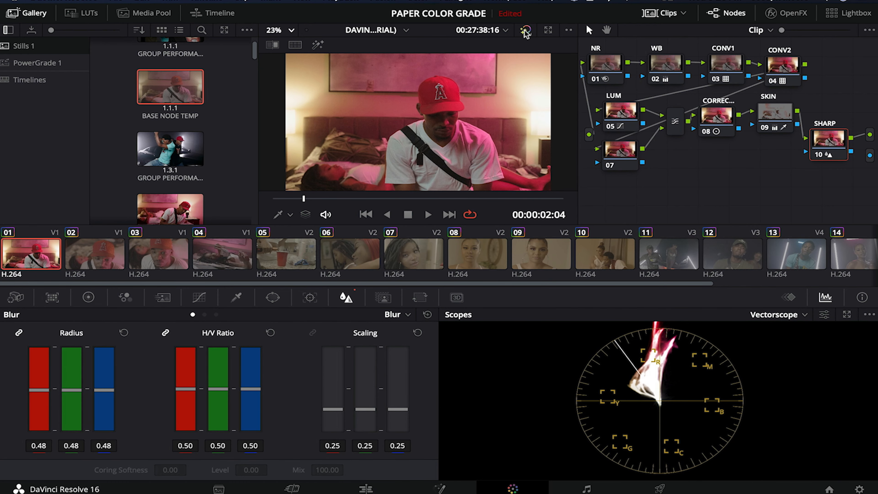
Grab a still of the graded clip 01 and label it COLORGRADEART1
right_click(378, 135)
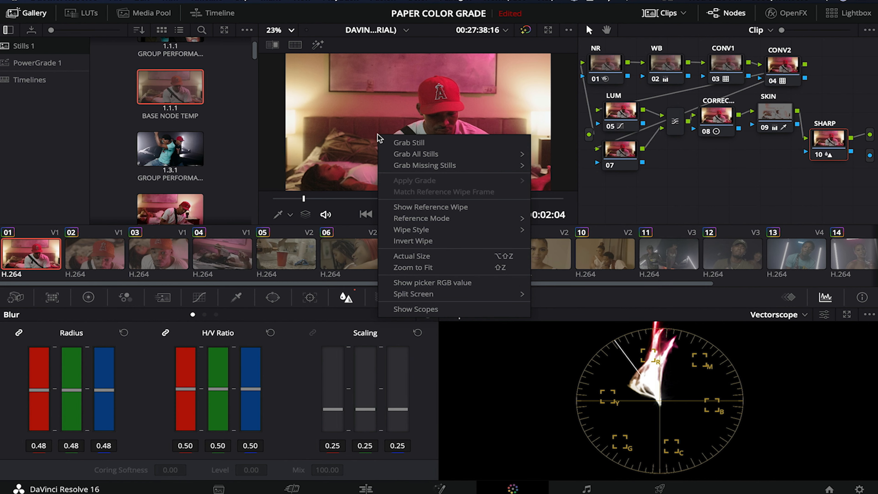
left_click(394, 142)
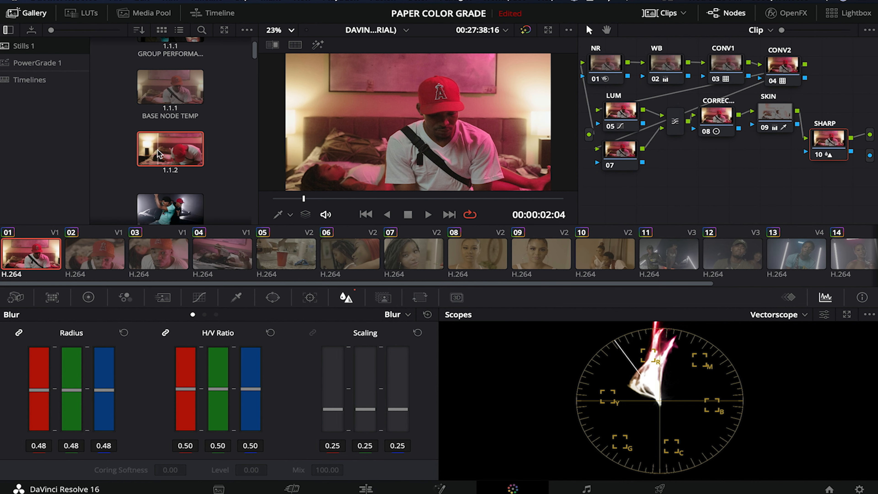
right_click(159, 153)
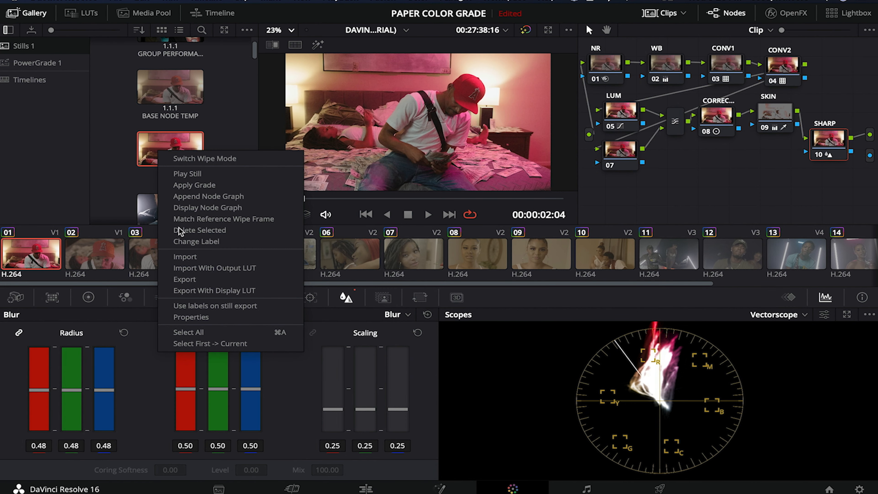
left_click(179, 242)
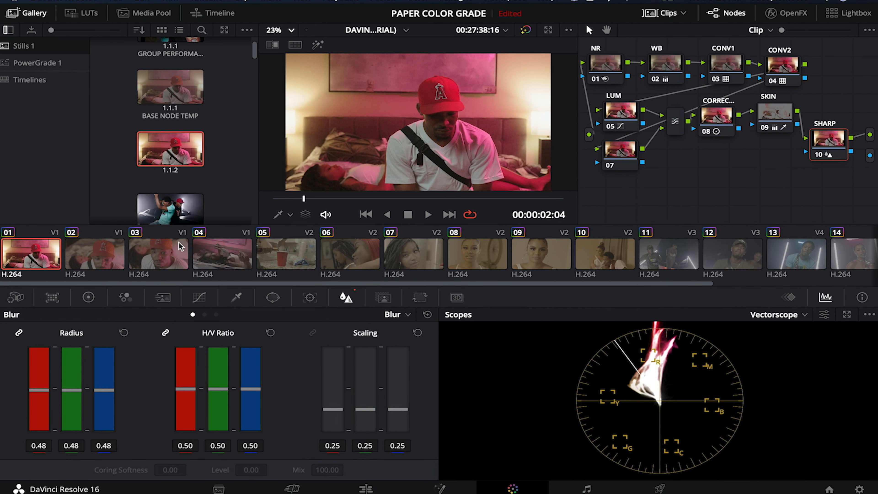
type("COLORGRADEART1")
Apply the COLORGRADEART1 grade to clip 02 and check the result at several points in the clip
left_click(94, 260)
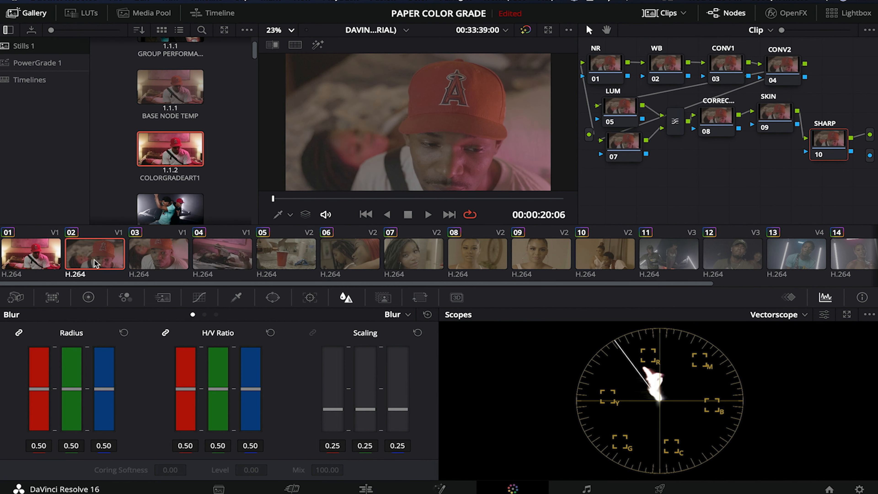
left_click(41, 264)
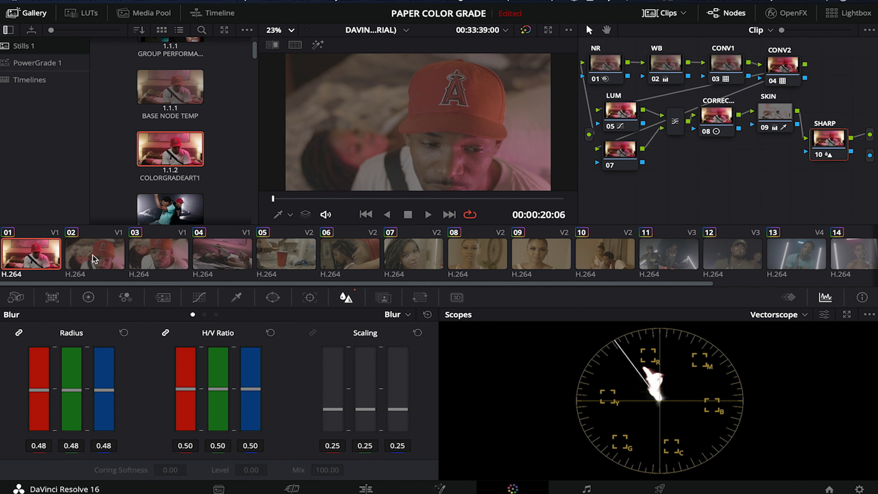
left_click(99, 265)
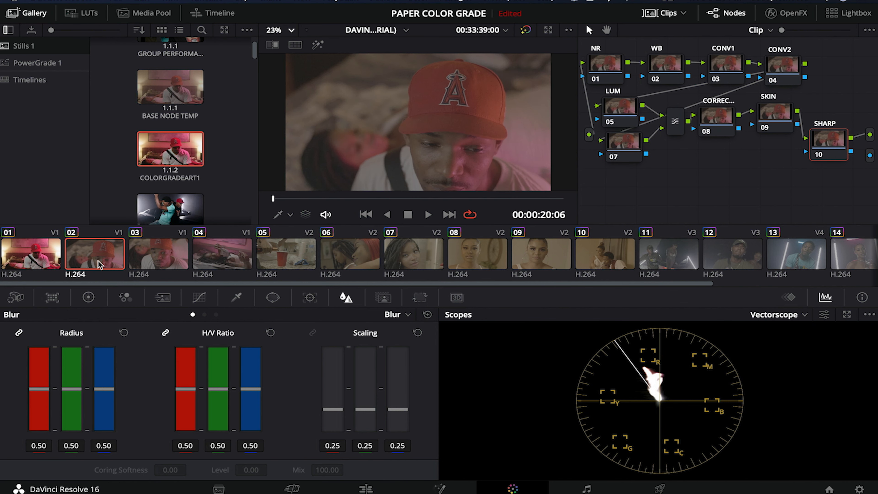
right_click(169, 149)
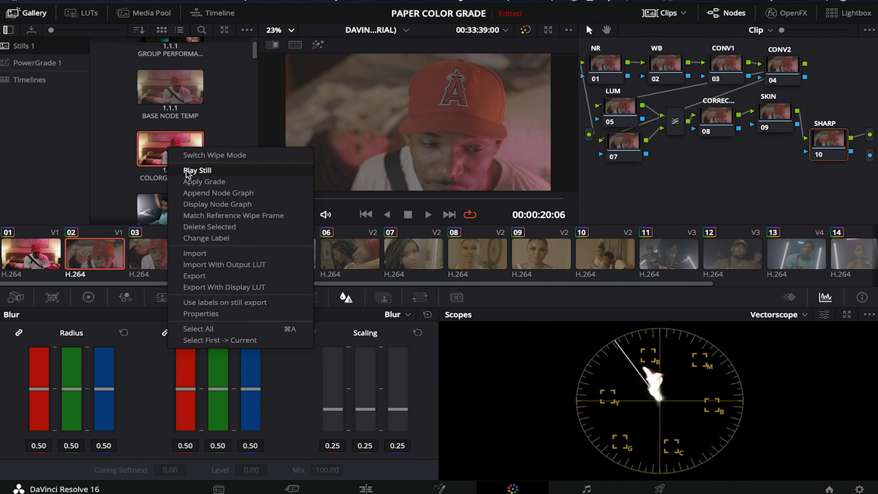
left_click(186, 181)
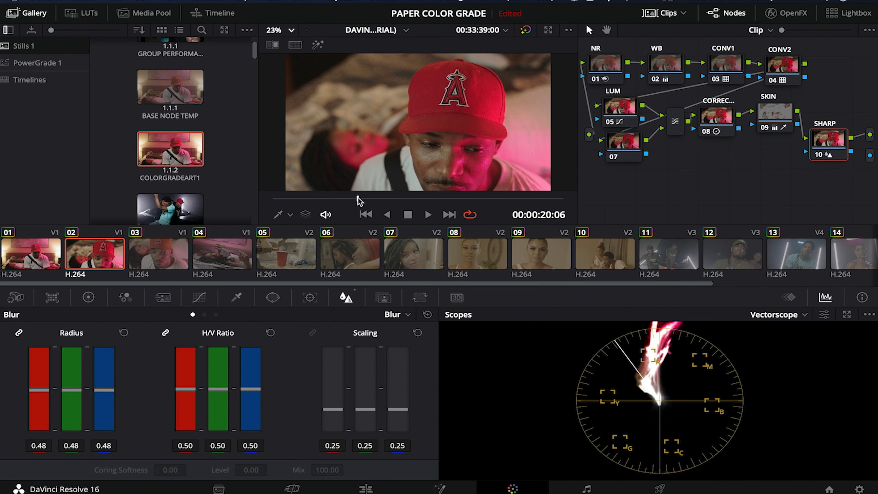
left_click(411, 199)
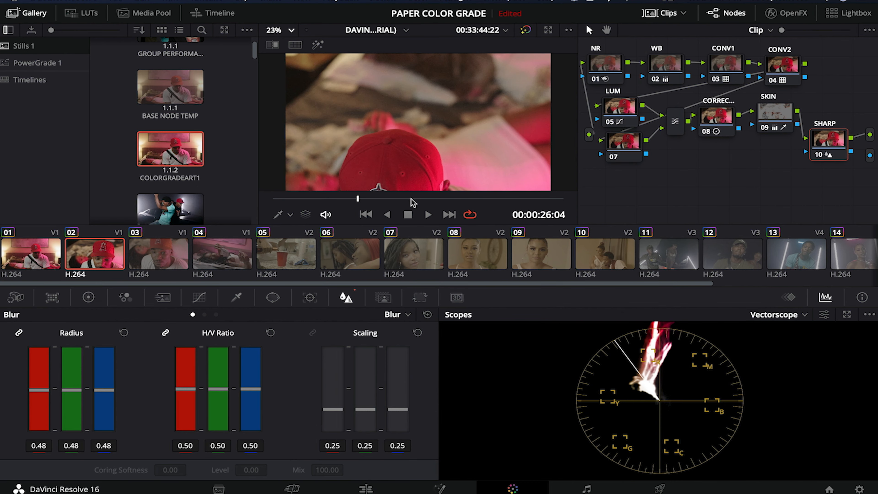
left_click(492, 199)
Apply the COLORGRADEART1 grade to clip 03 and toggle the grade bypass to compare
left_click(160, 258)
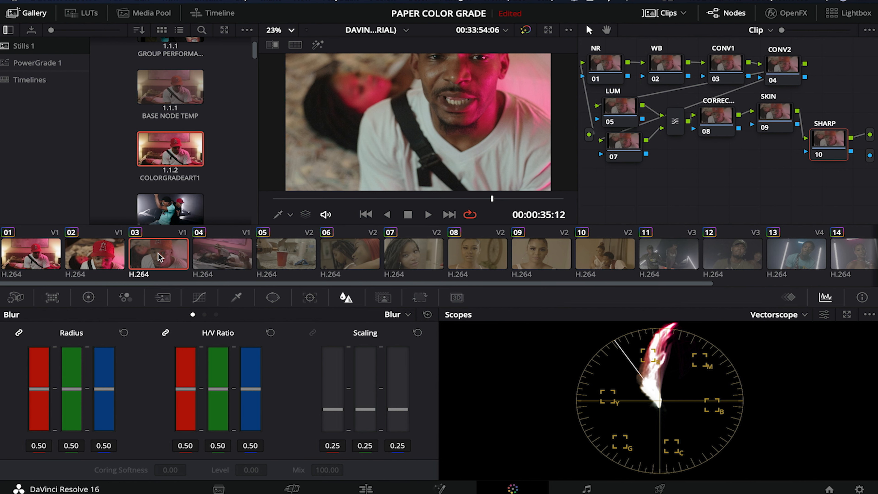
right_click(163, 151)
left_click(199, 185)
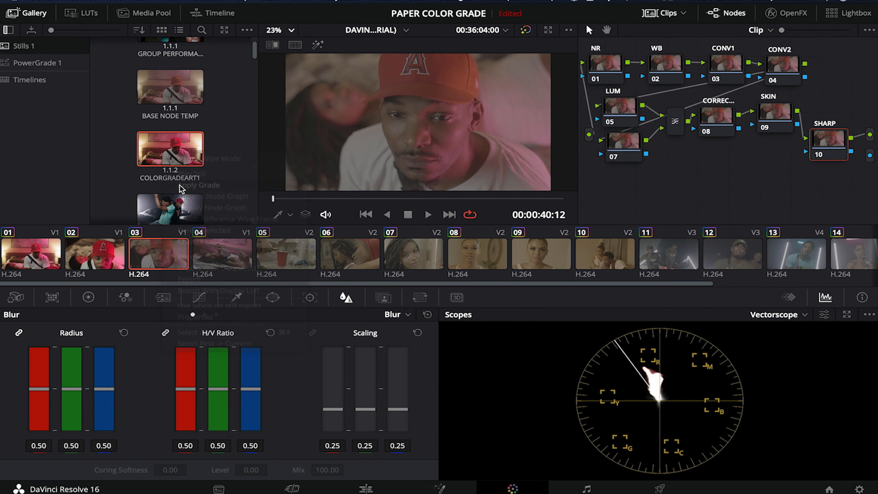
left_click(526, 31)
left_click(526, 31)
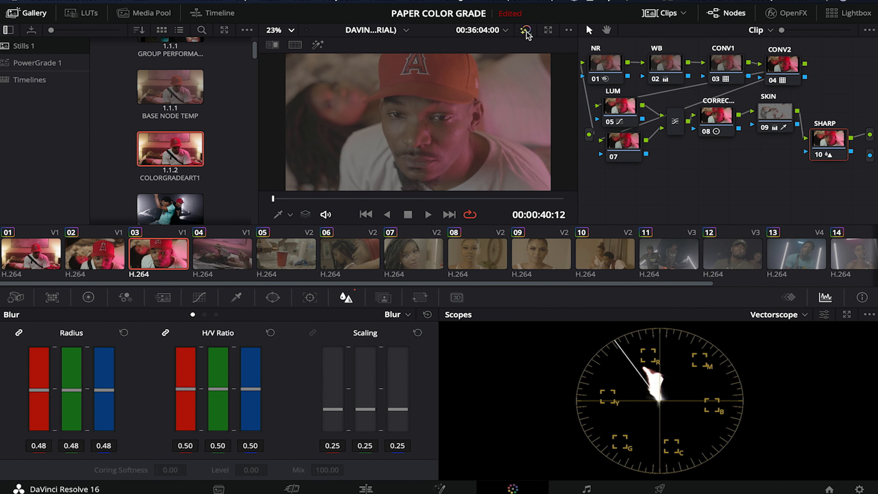
left_click(526, 32)
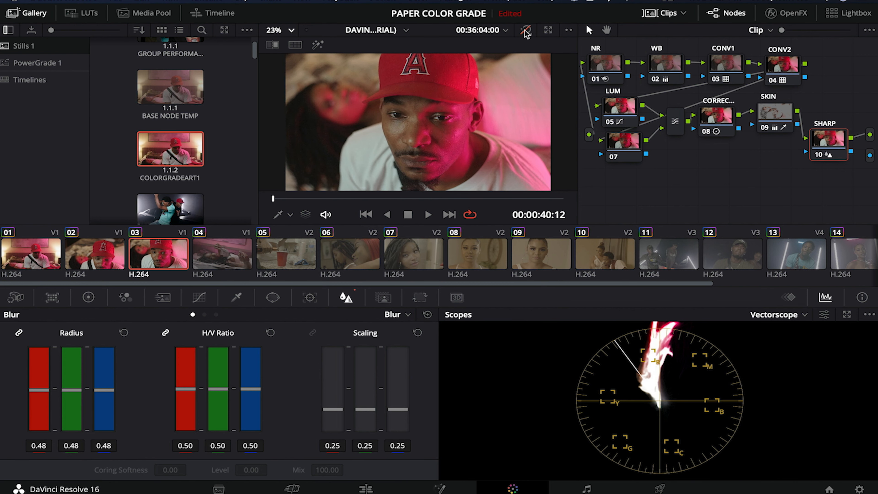
left_click(526, 32)
left_click(526, 31)
On clip 04's NR node, set temporal noise reduction to 1 frame with luma and chroma thresholds of 5 and motion of 10.7
left_click(202, 256)
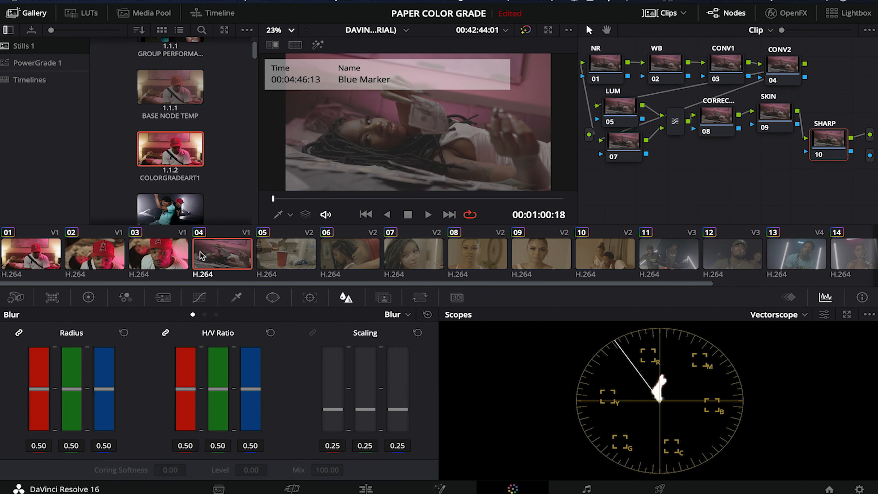
left_click(606, 64)
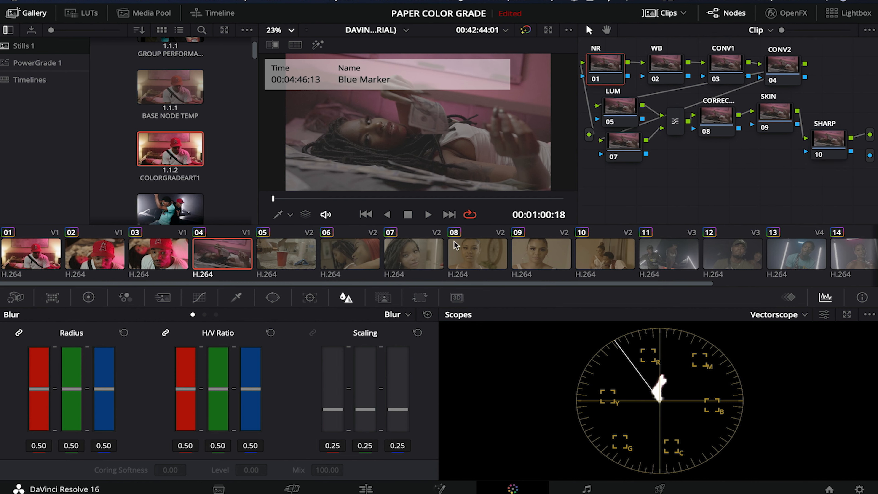
left_click(162, 297)
left_click(76, 348)
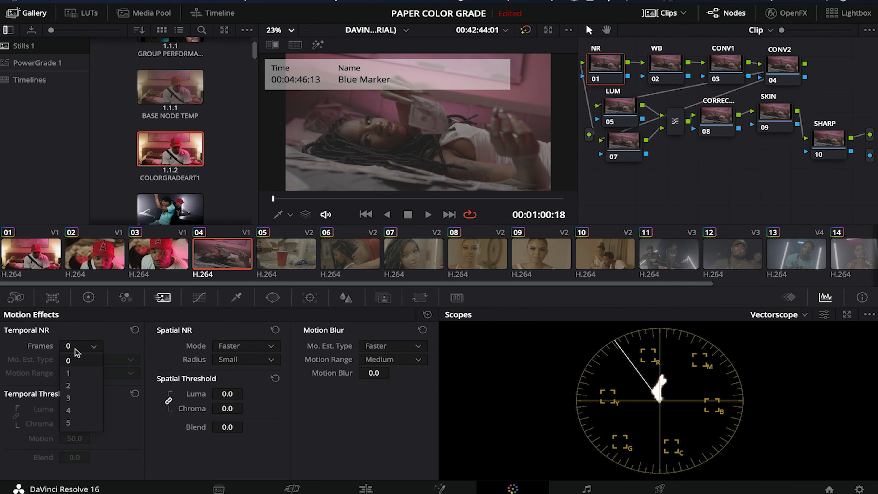
left_click(75, 373)
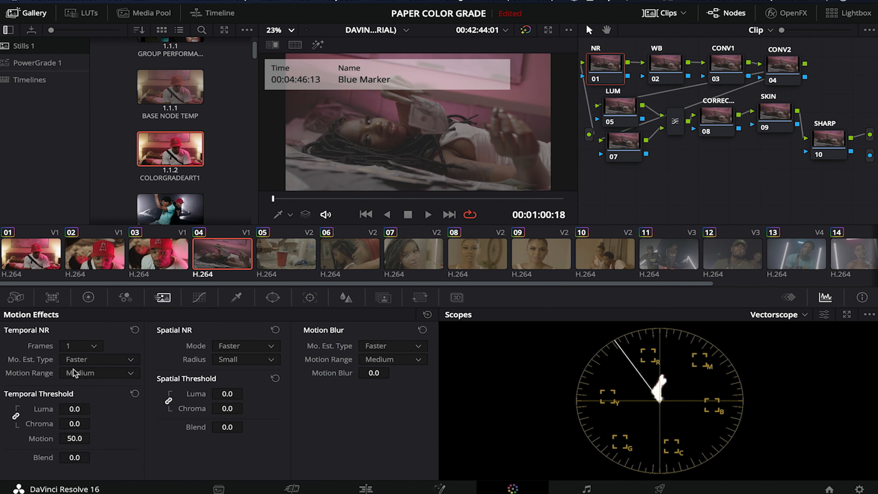
double_click(71, 409)
type("5")
key("Return")
left_click(72, 436)
type("10.7")
key("Return")
Unlink the spatial noise reduction thresholds on the NR node and set the spatial chroma threshold to 7
left_click(168, 401)
left_click(227, 409)
type("7")
key("Return")
White balance clip 04 on the WB node by sampling a neutral area of the image with the white balance picker
left_click(668, 79)
left_click(88, 297)
left_click(9, 469)
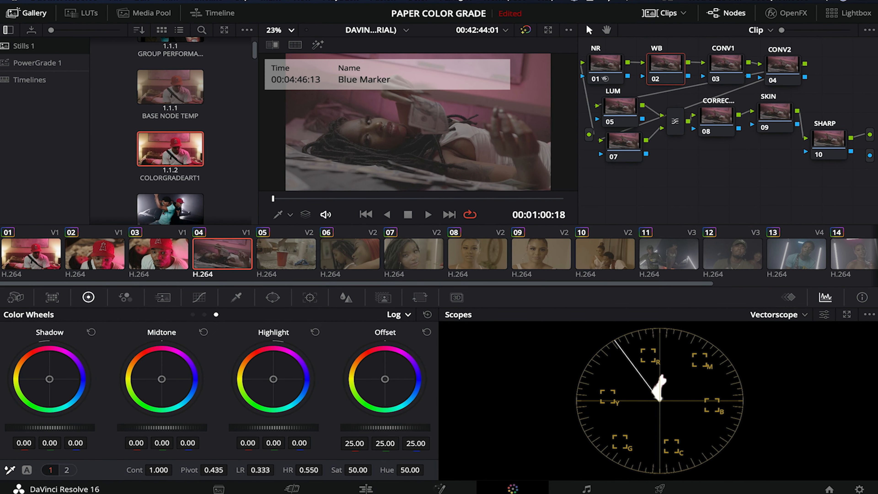
left_click(462, 132)
Apply the 65x 3D LUT GHa Daylight (LogC 65x) from the color conversions to the CONV1 node
left_click(723, 66)
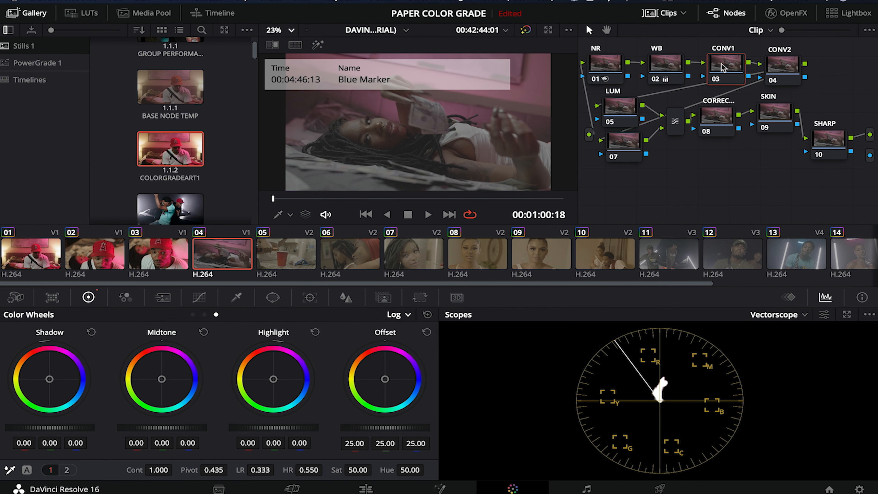
right_click(724, 67)
mouse_move(747, 190)
mouse_move(664, 227)
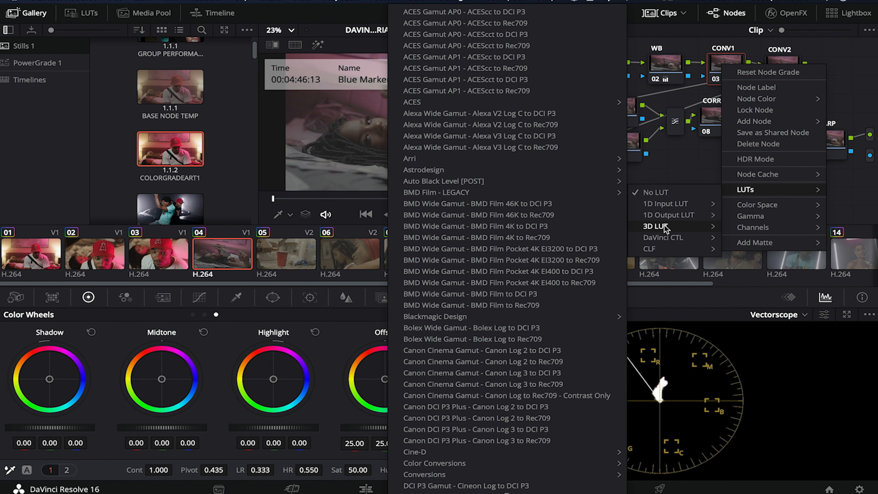
scroll(477, 327, "down", 5)
mouse_move(437, 410)
mouse_move(649, 400)
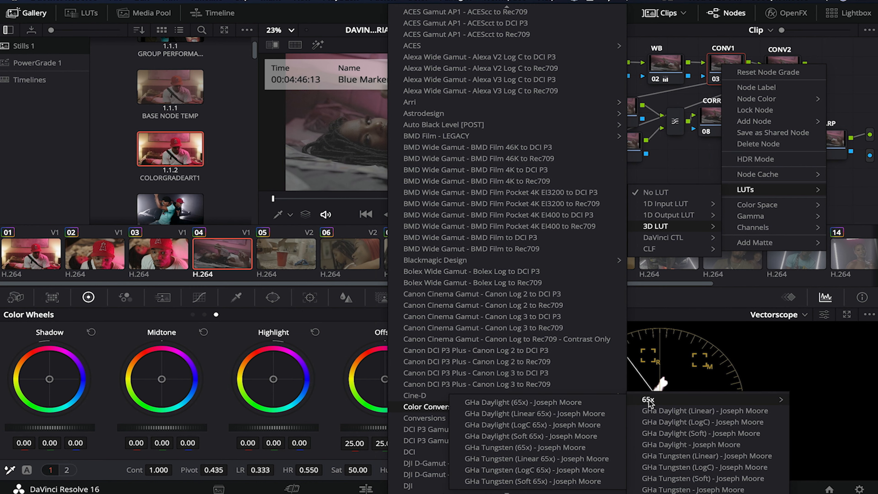
left_click(548, 425)
Apply a 3D LUT to the CONV2 node
left_click(787, 66)
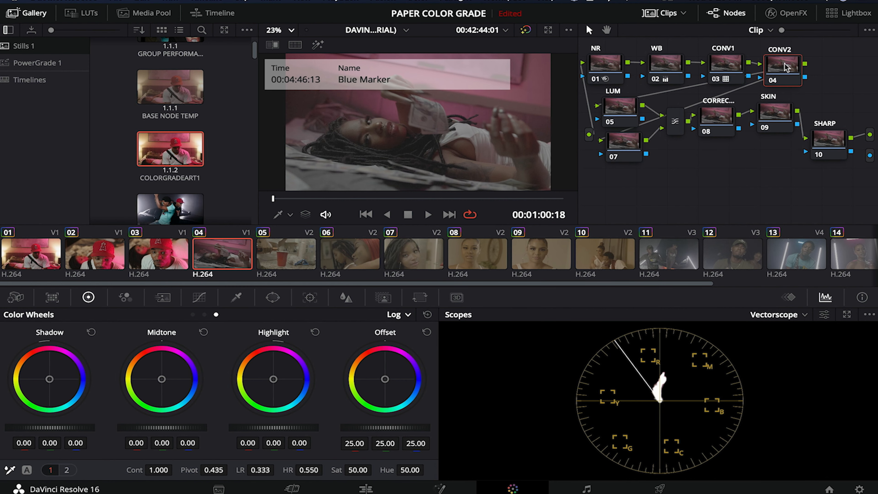
right_click(787, 66)
mouse_move(823, 189)
mouse_move(702, 230)
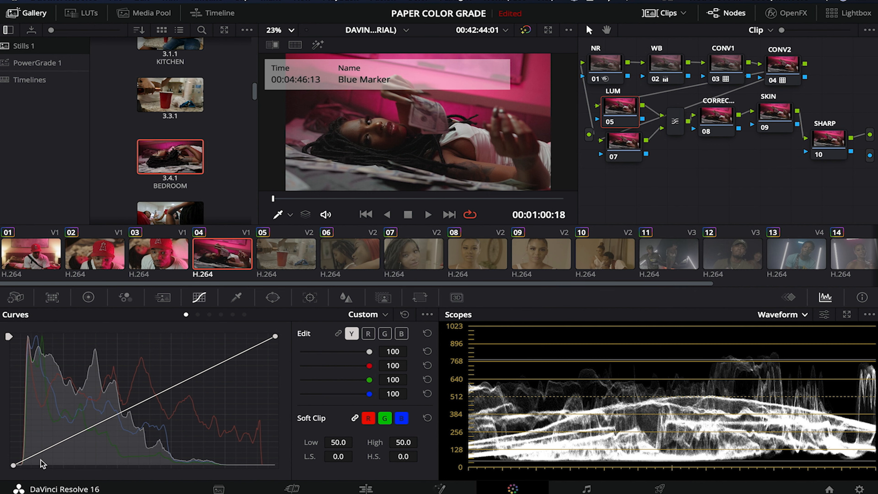
Shape the luminance curve on the LUM node by slightly lowering the shadows and raising the midtones and highlights
left_click_drag(39, 459, 35, 459)
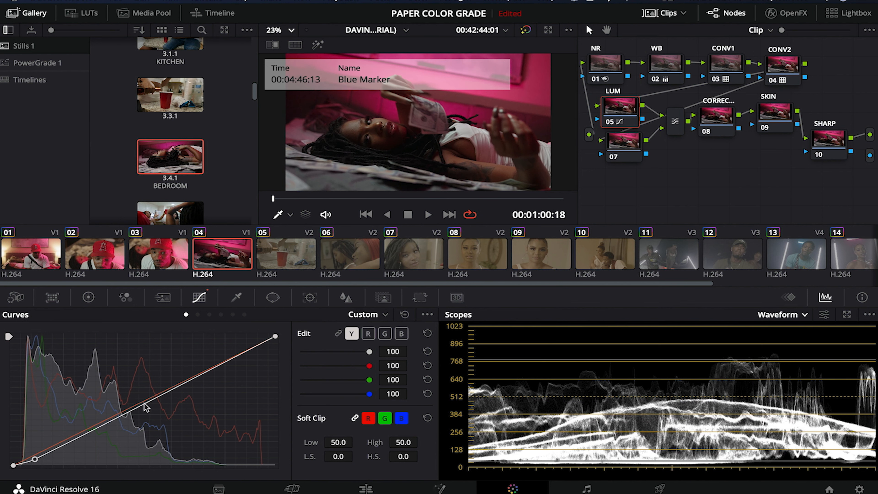
left_click_drag(142, 409, 140, 398)
left_click_drag(221, 363, 221, 356)
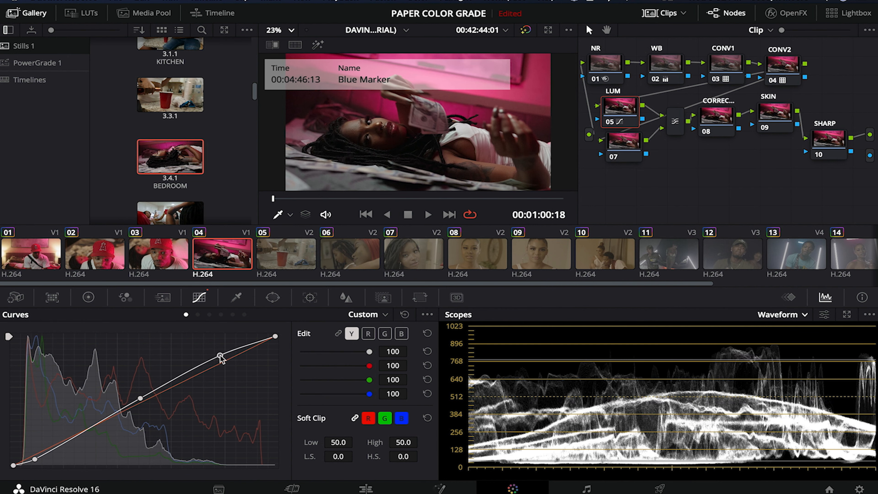
On the SKIN node, qualify the woman's skin tone by sampling her face at 75% zoom and highlight the selection
left_click(715, 116)
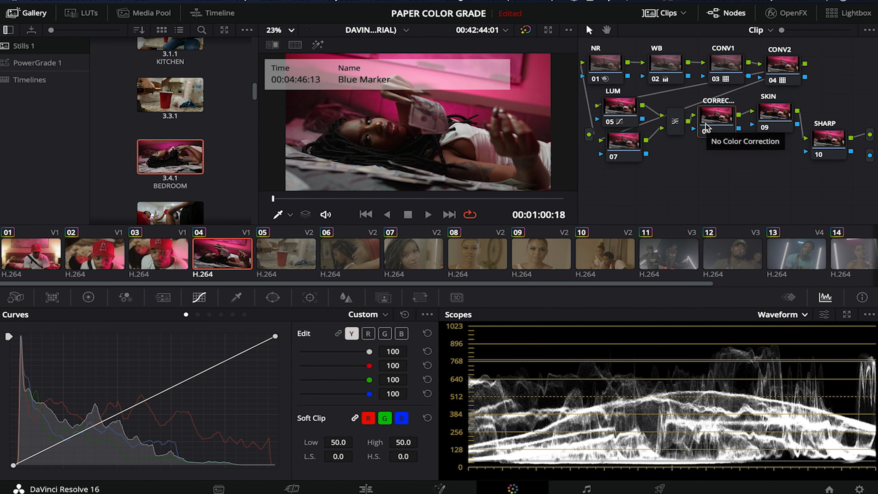
left_click(773, 114)
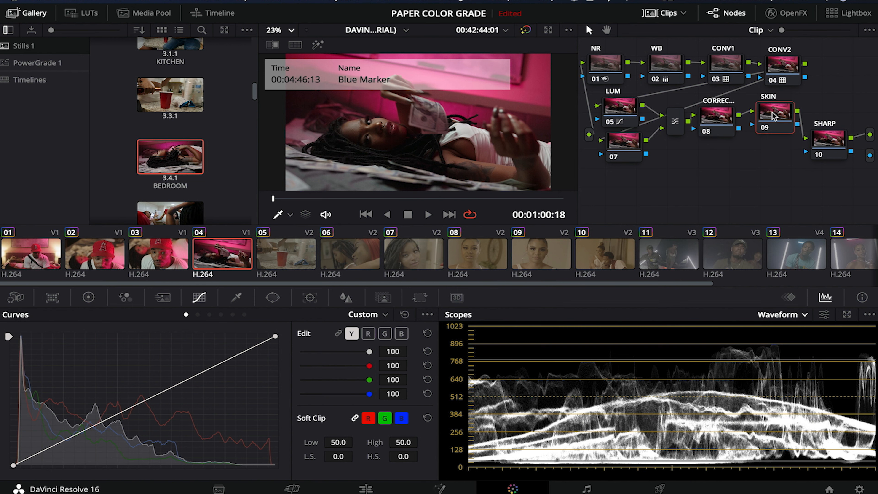
left_click(292, 30)
left_click(279, 106)
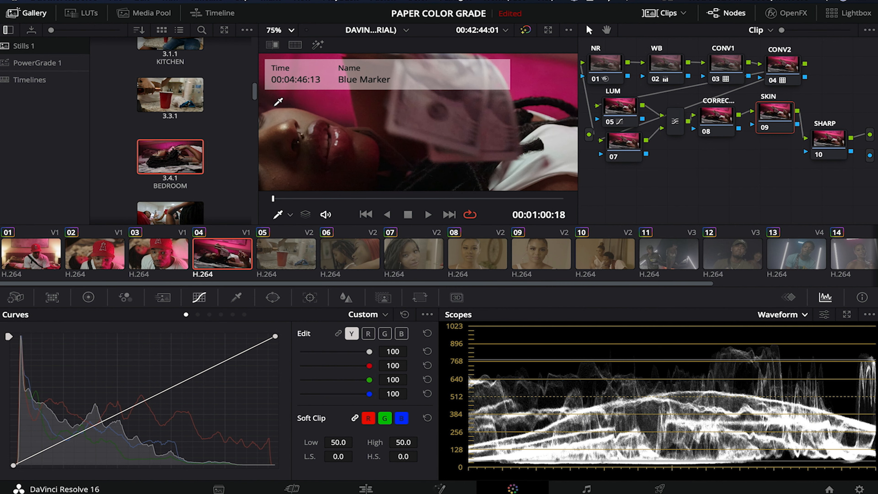
scroll(365, 133, "up", 5)
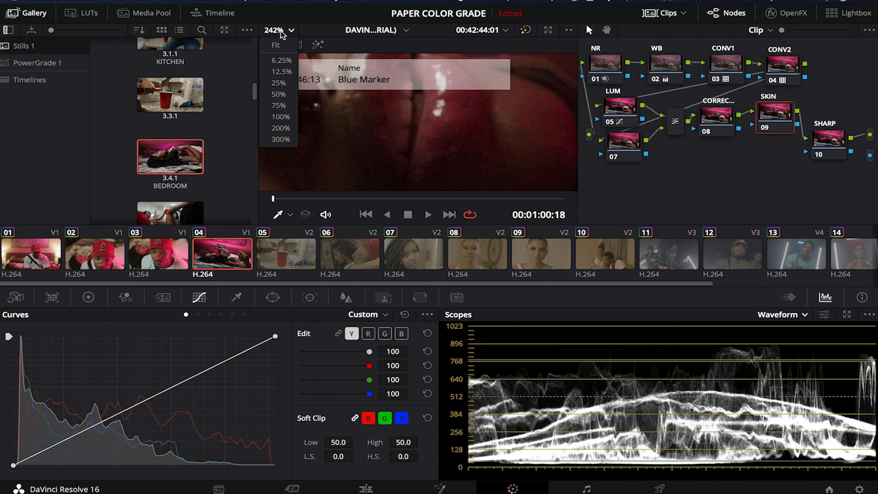
left_click(279, 105)
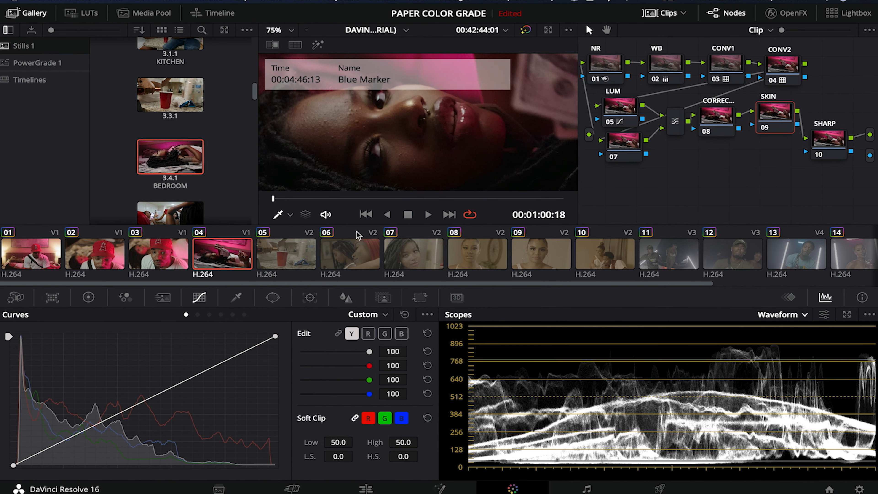
left_click(237, 297)
left_click(321, 349)
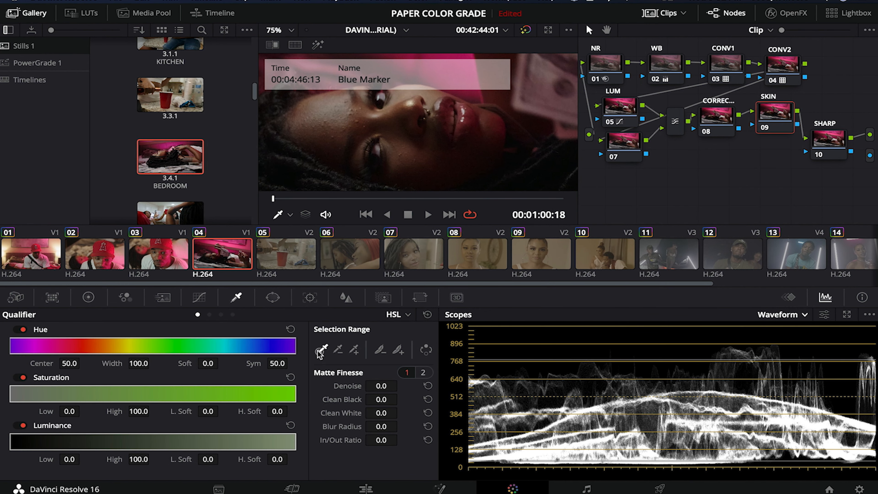
left_click(327, 135)
left_click(319, 46)
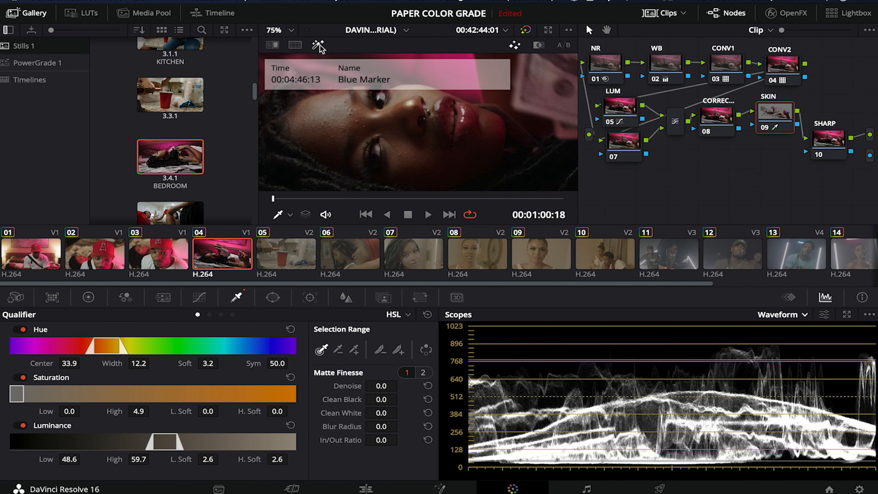
Extend the skin qualification with an added softness sample and an added color sample from the woman's face
left_click(398, 350)
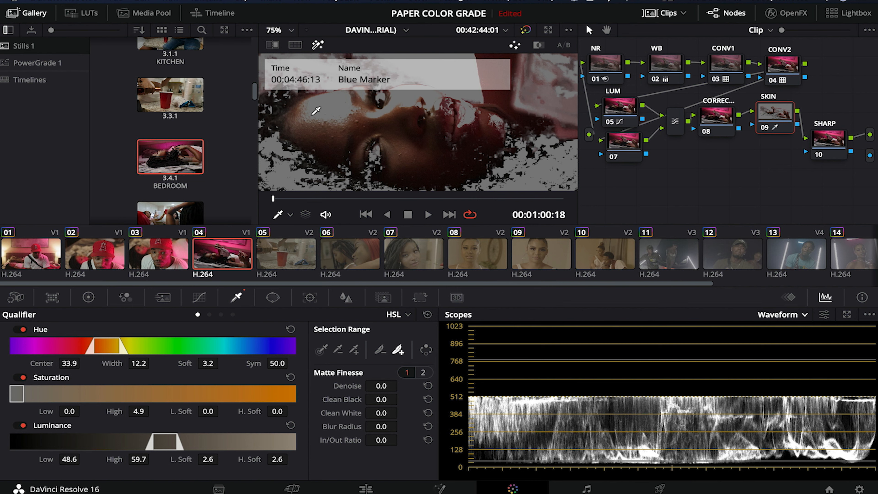
left_click(345, 106)
left_click(353, 349)
left_click(342, 107)
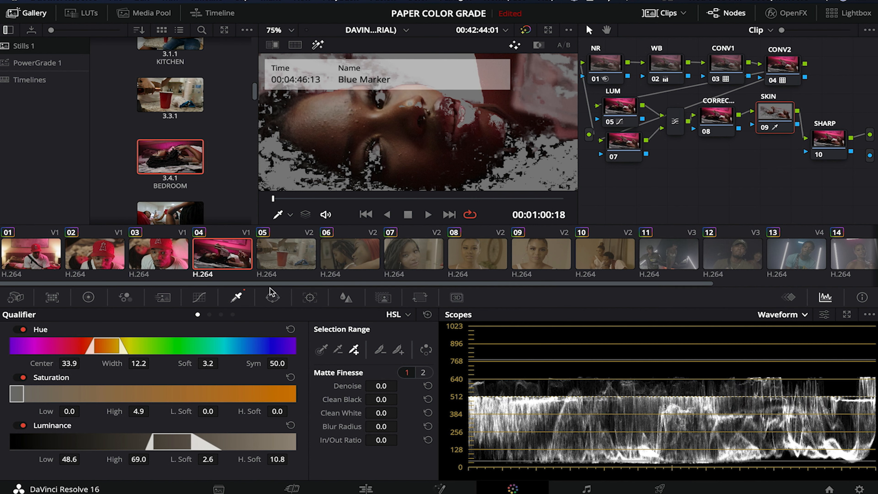
Add a small hard-edged circle window over the woman's forehead at pan 38.47 and tilt 48.61, and highlight the isolated skin
left_click(273, 298)
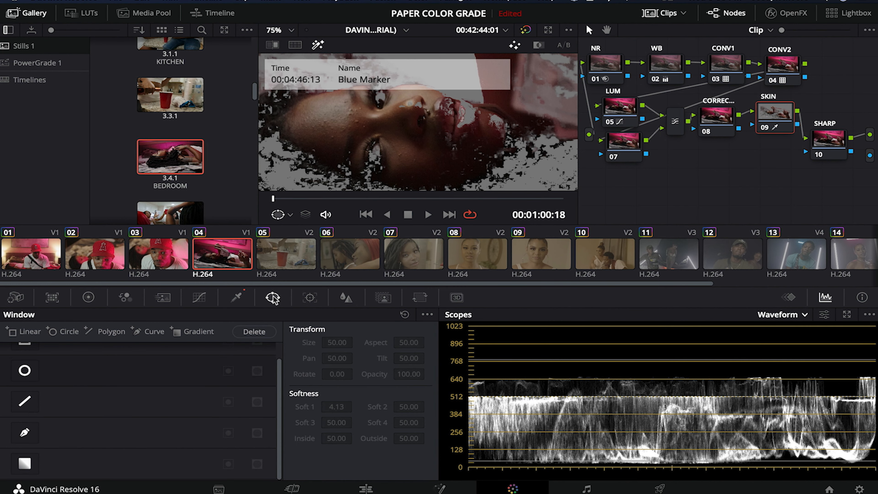
left_click(27, 370)
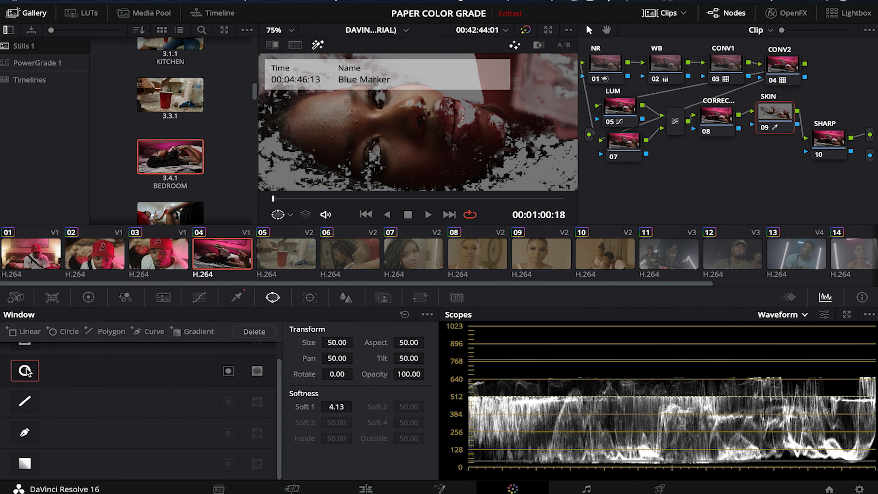
left_click(317, 45)
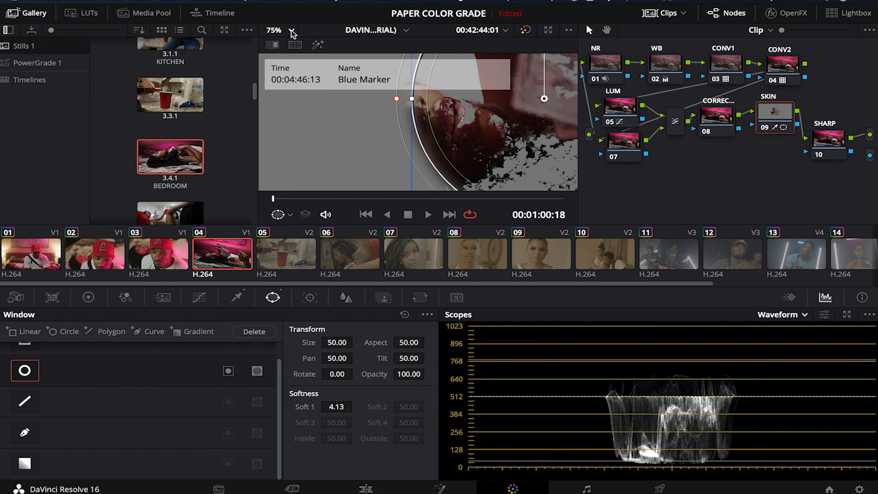
left_click(291, 31)
left_click(277, 49)
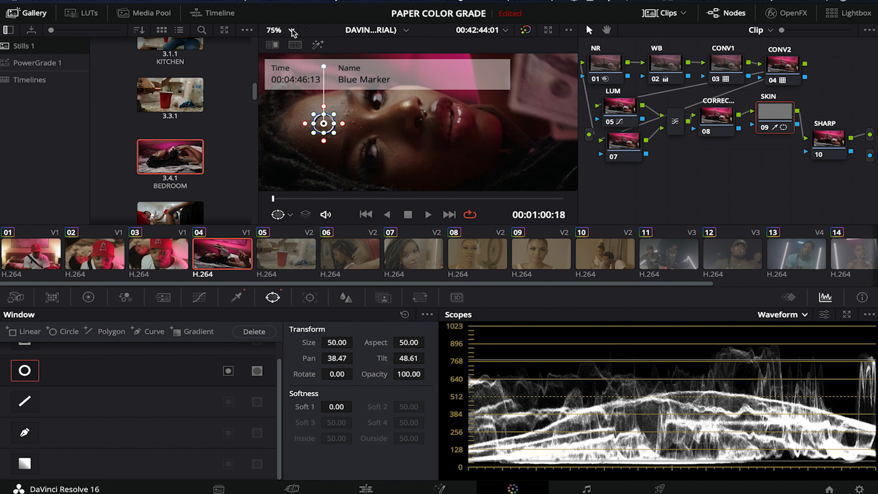
left_click(318, 45)
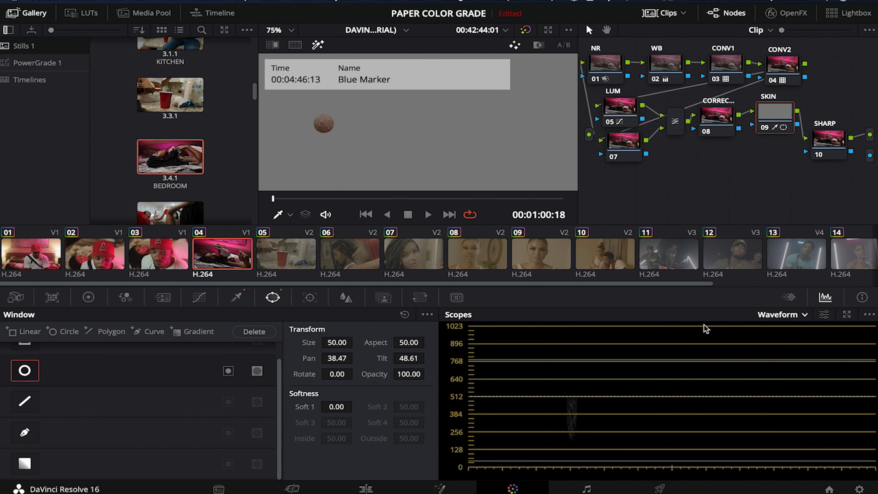
Show the vectorscope alone in a floating scopes window to examine the isolated skin against the skin tone line
left_click(799, 318)
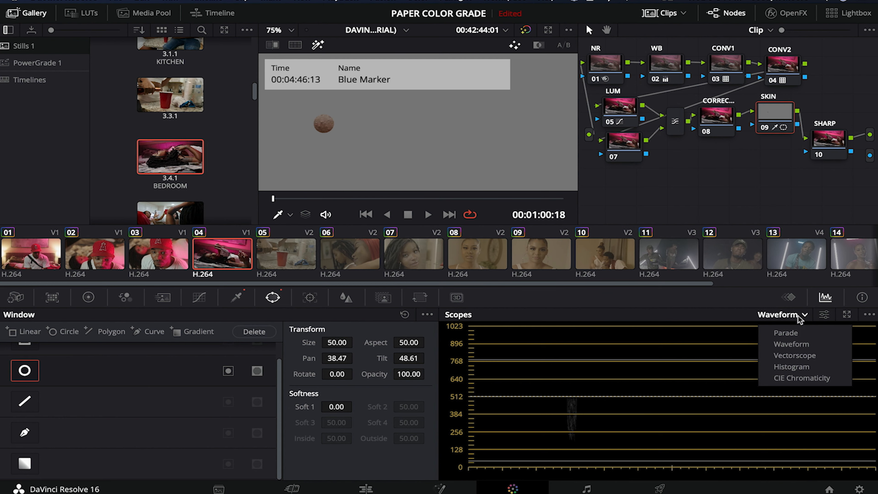
left_click(787, 357)
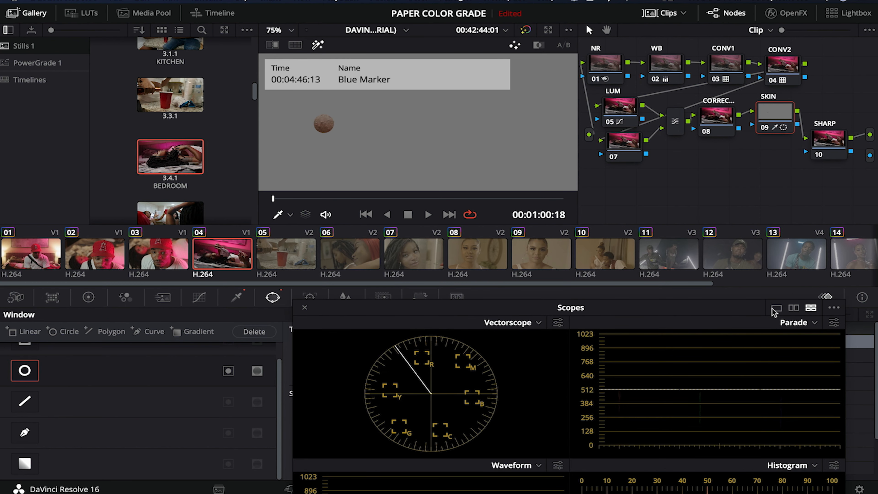
left_click(776, 307)
left_click_drag(649, 307, 714, 131)
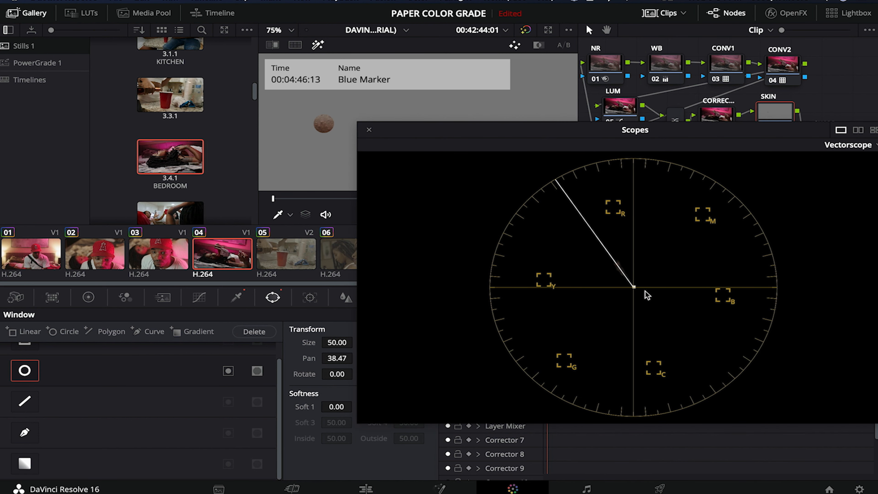
Shift the SKIN node's offset toward the skin tone line with values 25.44, 24.80 and 25.31, and close the floating scopes
left_click(83, 297)
left_click_drag(478, 135, 515, 133)
left_click_drag(385, 378, 387, 378)
left_click(403, 128)
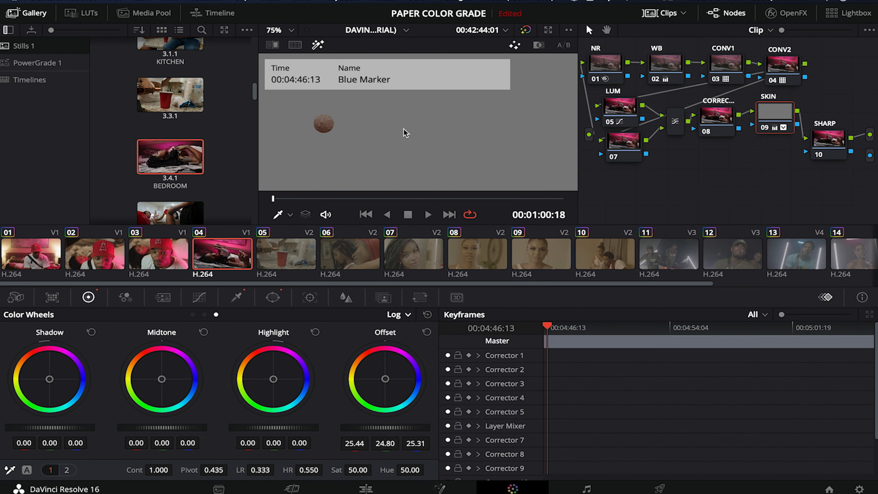
Turn off the highlight, disable the circle window on the SKIN node, and fit the image in the viewer
left_click(317, 46)
left_click(273, 298)
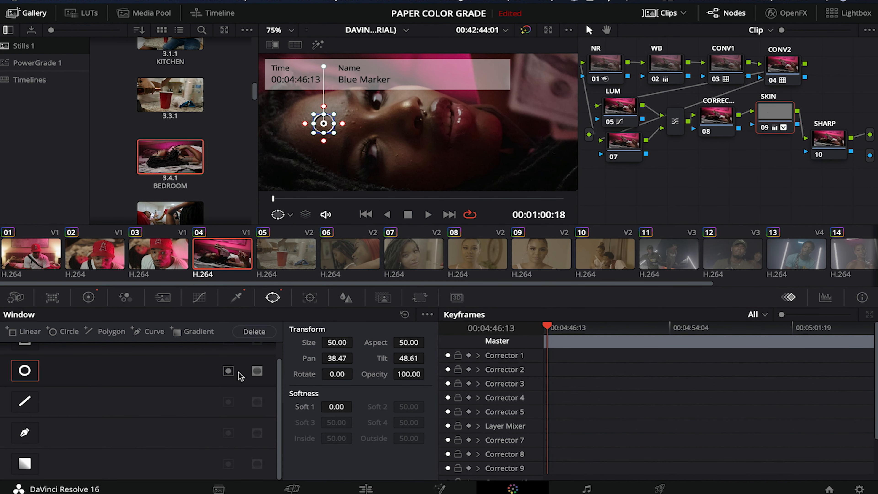
left_click(24, 371)
key("shift+z")
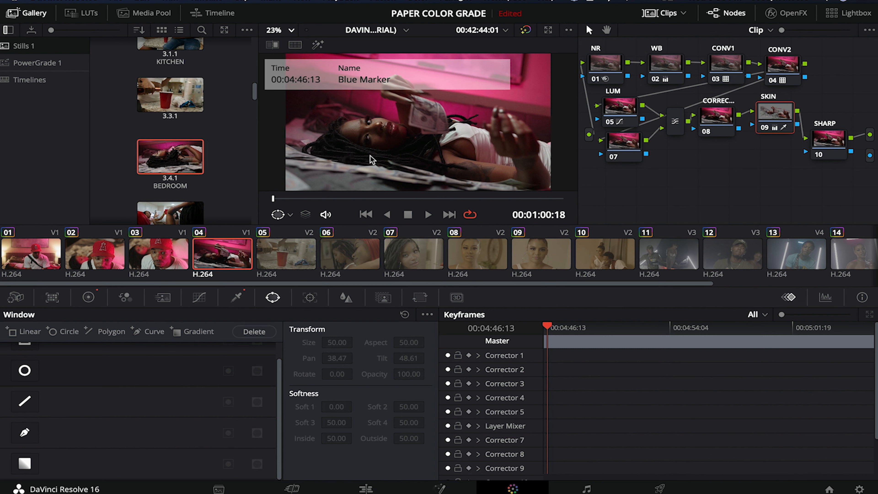
Reposition the SKIN and SHARP nodes to make room, and add a serial node before SHARP labeled FCEREFINE
left_click_drag(780, 117, 765, 123)
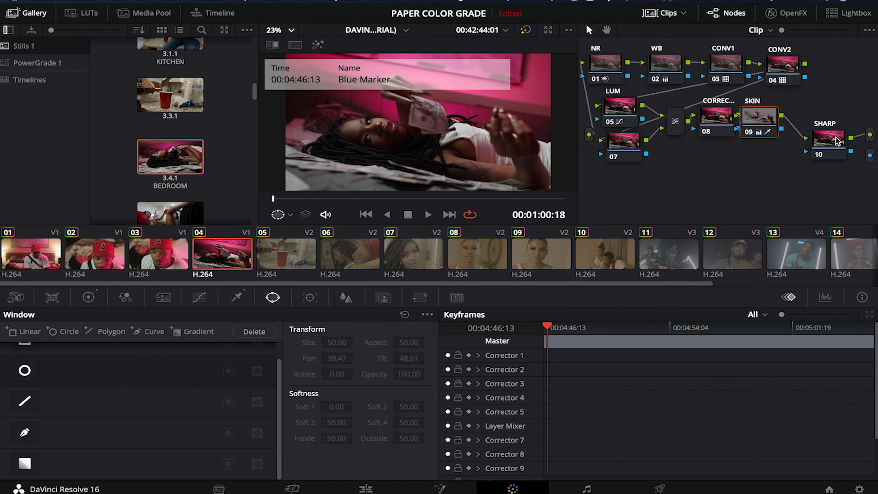
left_click(833, 147)
left_click_drag(829, 135, 839, 198)
key("shift+s")
right_click(815, 141)
left_click(730, 164)
type("FCEREFINE")
Add another serial node between FCEREFINE and SHARP, placed below node 07, and label it BEAUTY
key("alt+s")
left_click_drag(839, 169, 616, 192)
right_click(614, 195)
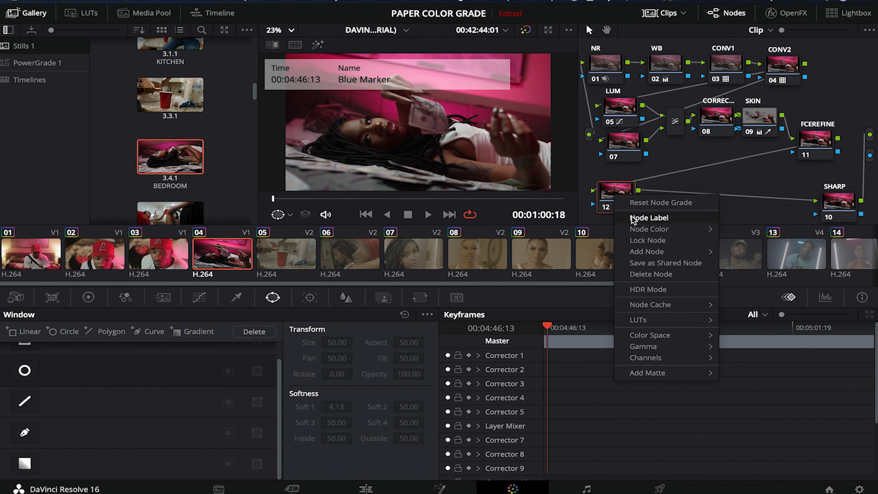
left_click(636, 218)
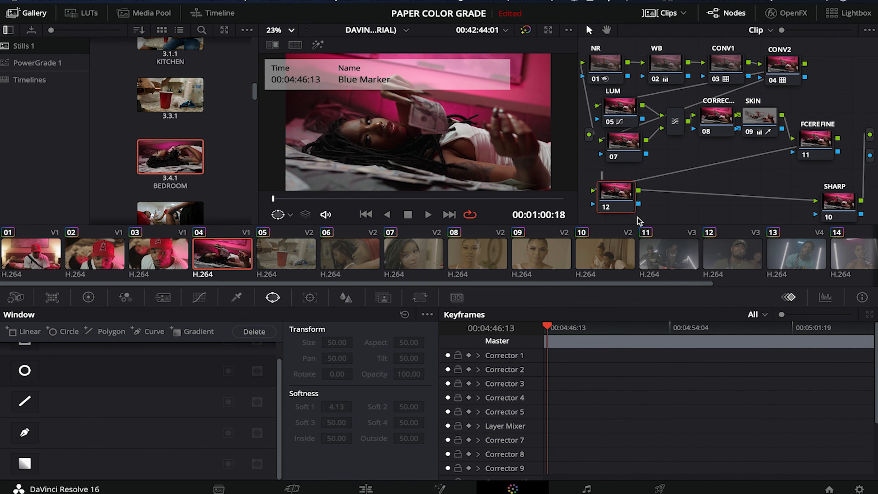
type("BEAUTY")
key("Return")
Apply the ResolveFX Face Refinement effect to the FCEREFINE node
left_click(822, 140)
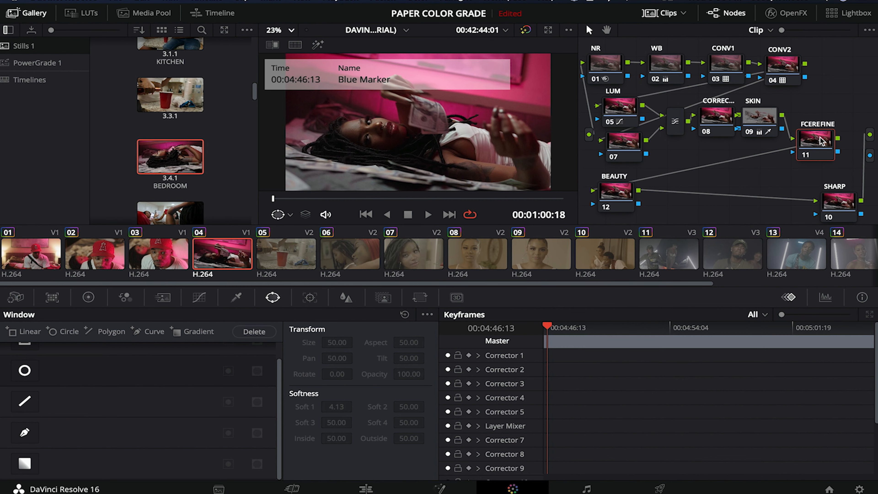
left_click(786, 14)
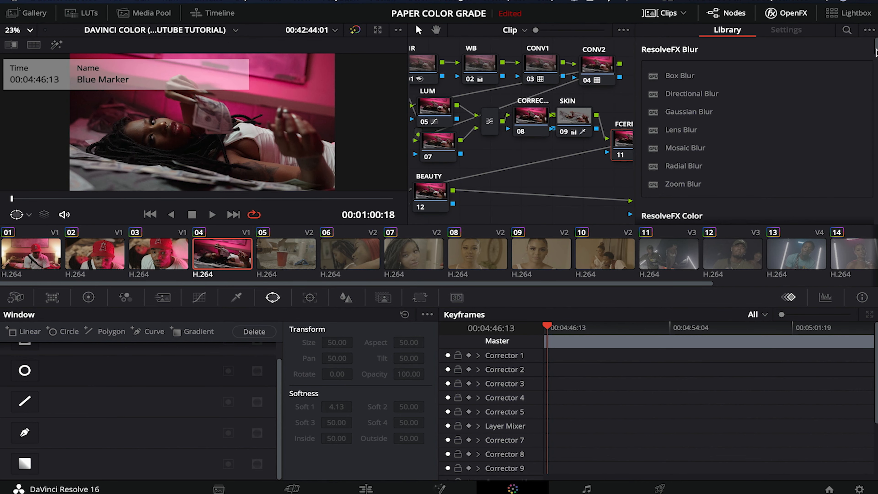
scroll(757, 131, "down", 10)
scroll(757, 131, "down", 8)
scroll(704, 132, "down", 2)
left_click_drag(689, 158, 621, 140)
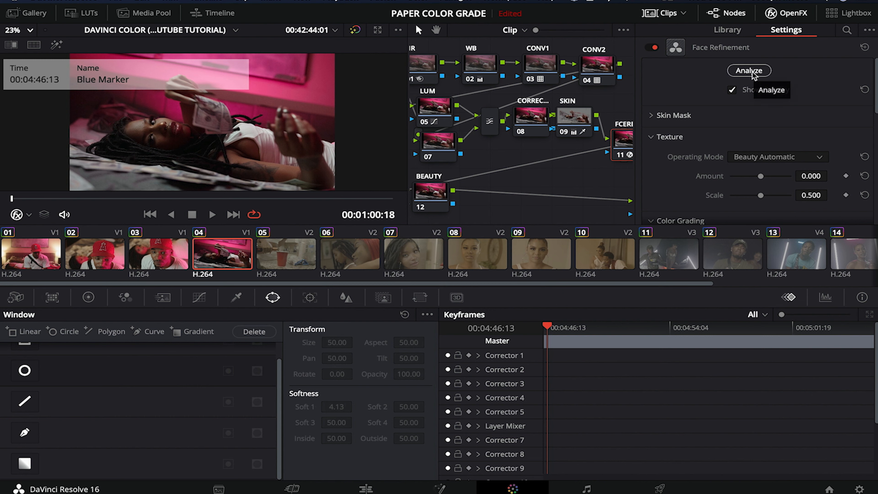
Set the Face Refinement texture amount to 0.3 and analyze the clip for the face
left_click(807, 177)
type("0.3")
key("Return")
left_click(748, 71)
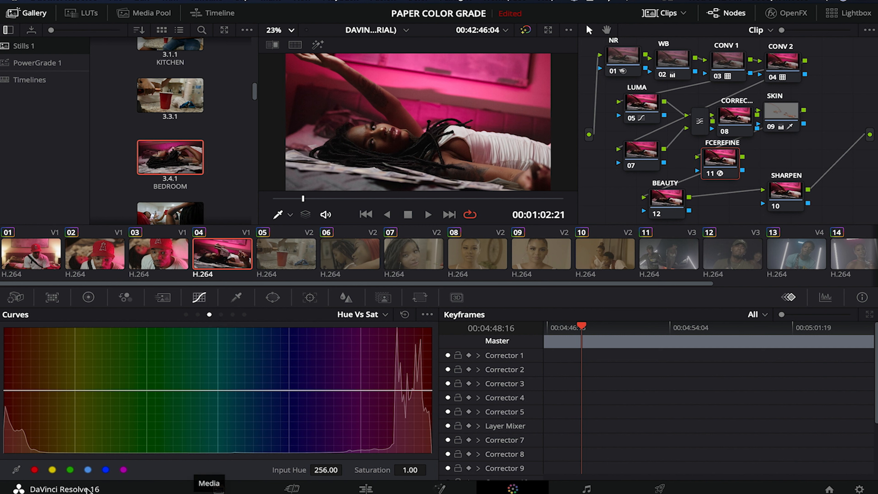
Anchor the FCEREFINE node's Hue Vs Sat curve with hue points and lower the pink-red range to about 0.86 saturation
left_click(33, 471)
left_click(70, 470)
left_click(88, 471)
left_click(105, 470)
left_click(124, 470)
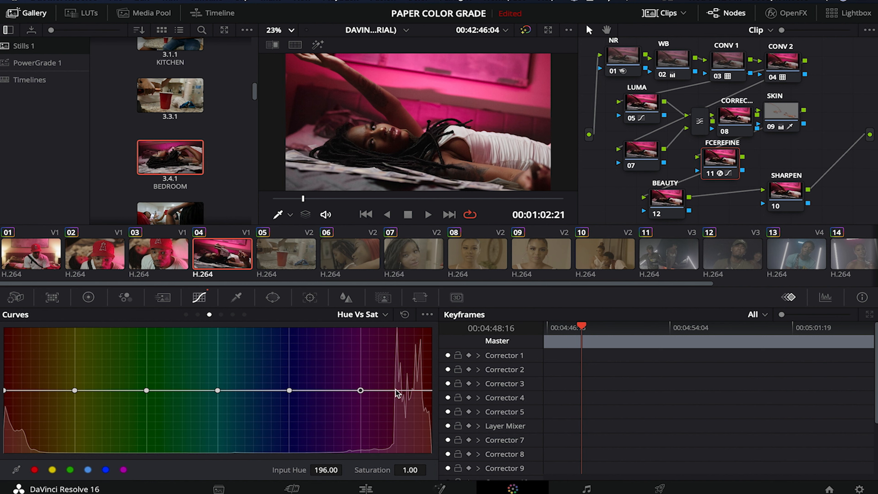
left_click_drag(396, 391, 395, 400)
left_click(421, 400)
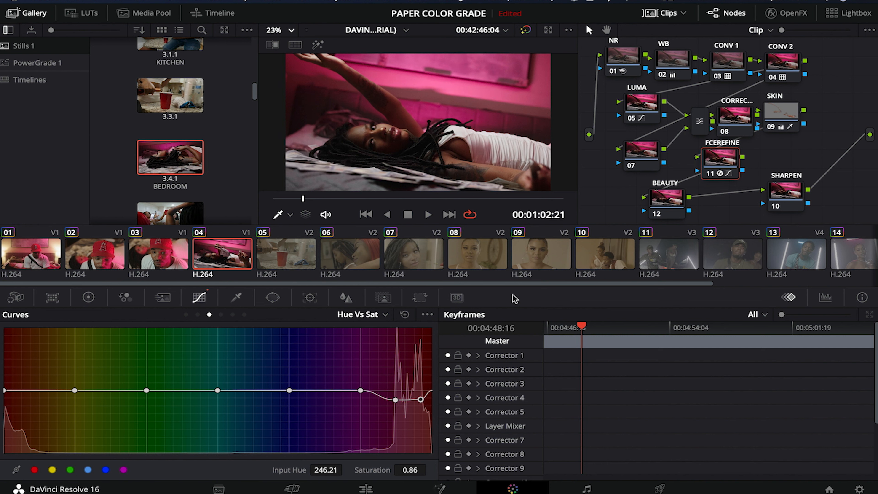
Apply the ResolveFX Beauty effect to the BEAUTY node with the woman's face viewed at 100%
left_click(669, 199)
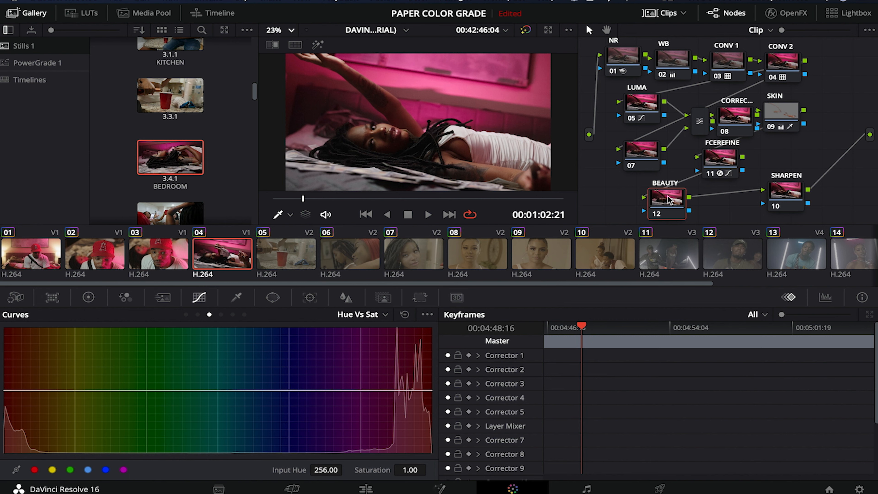
left_click(284, 31)
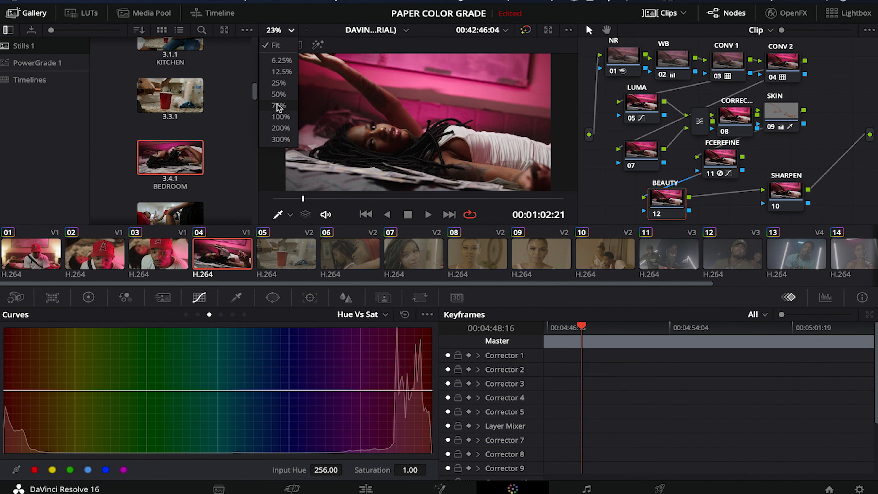
left_click(280, 116)
scroll(368, 139, "left", 5)
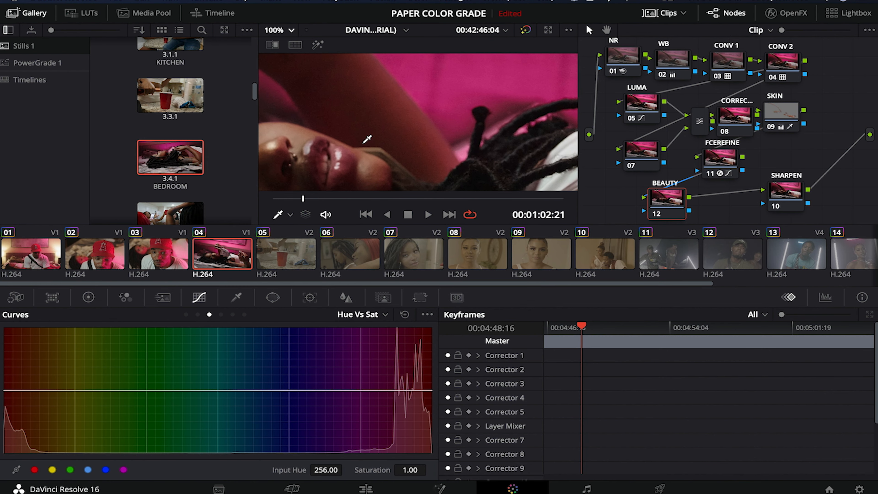
scroll(368, 140, "left", 5)
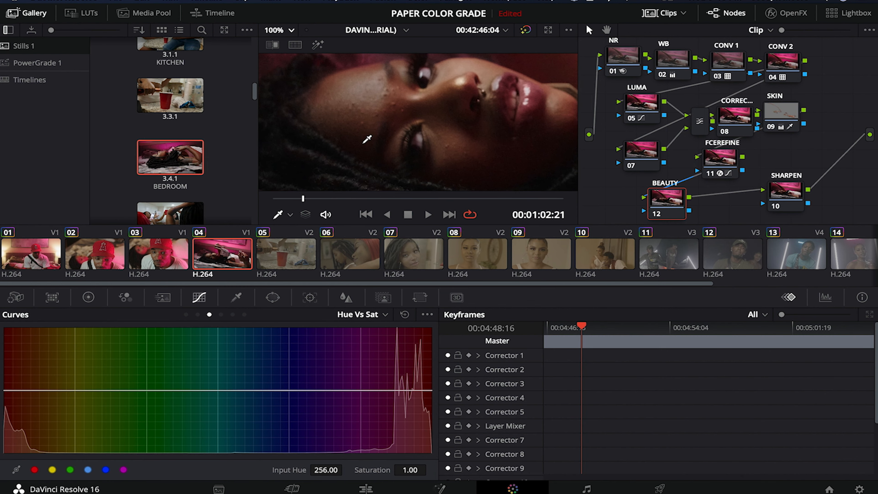
scroll(367, 139, "right", 2)
left_click(778, 13)
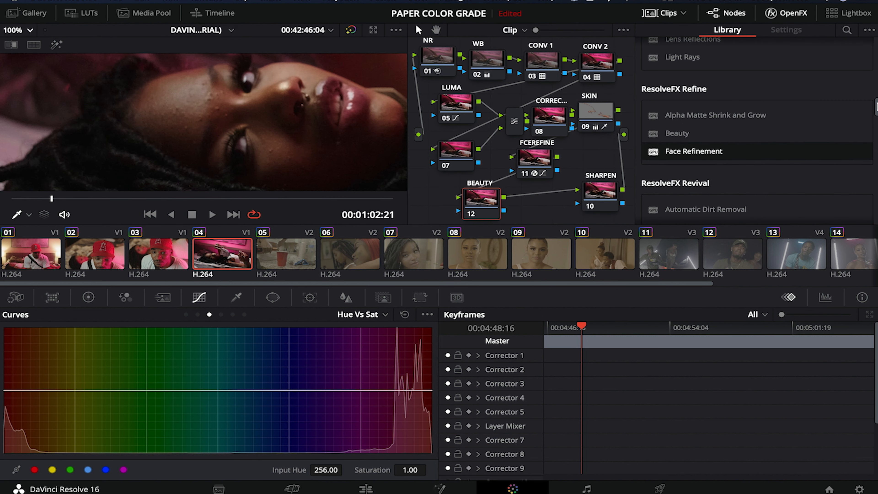
left_click_drag(677, 135, 476, 199)
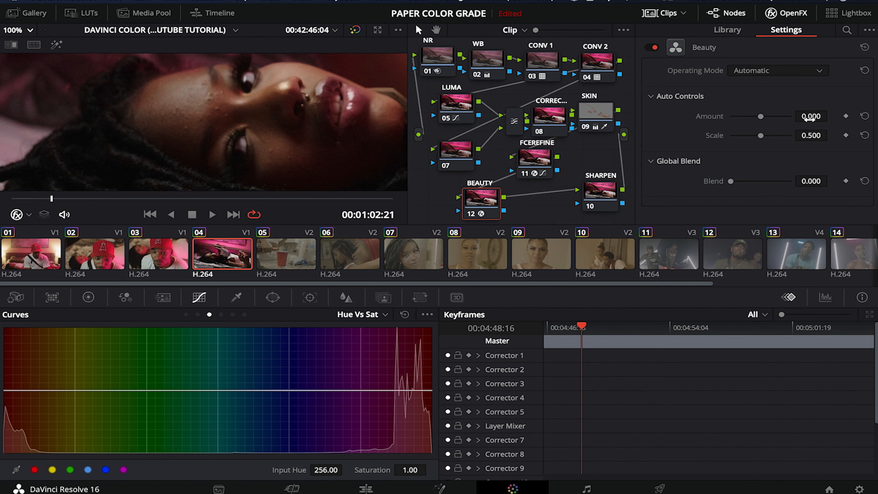
Set the Beauty effect's amount to 0.3 in Automatic operating mode
left_click(810, 116)
key("BackSpace")
type("0.3")
key("Return")
Sharpen the image slightly on the SHARPEN node with a linked blur radius of 0.48, and bring back the stills gallery
left_click(604, 191)
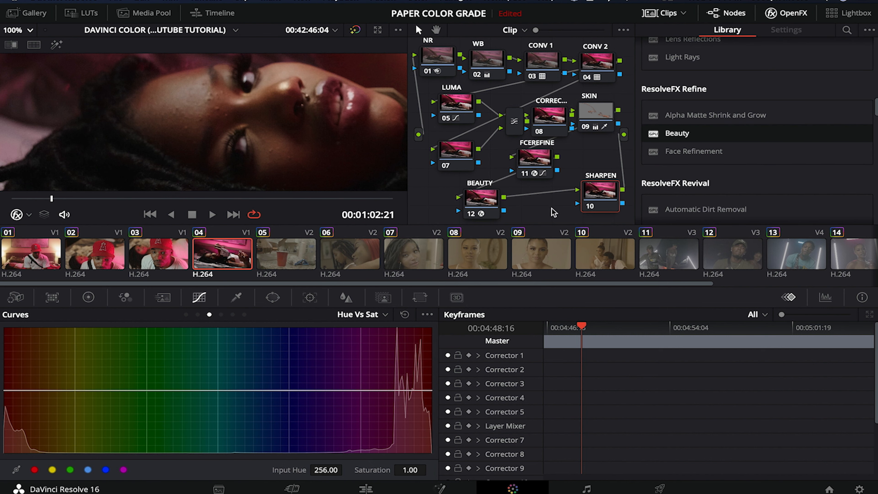
left_click(346, 297)
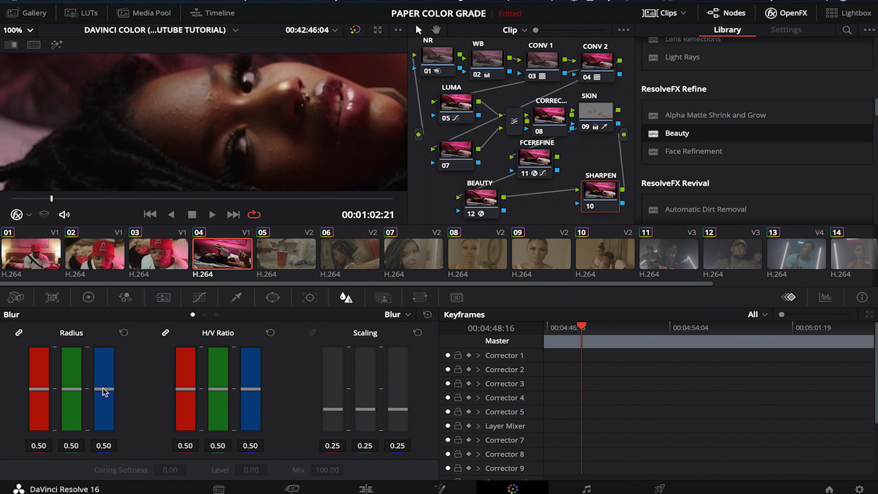
left_click_drag(105, 392, 104, 395)
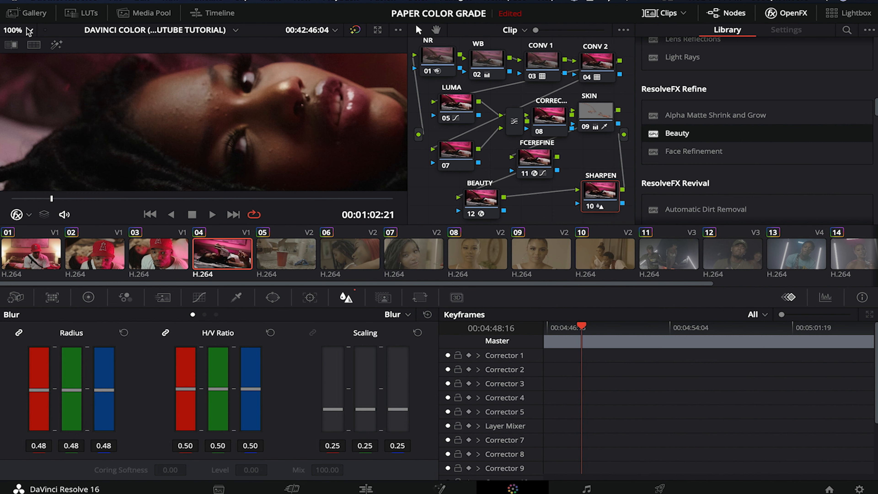
left_click(32, 13)
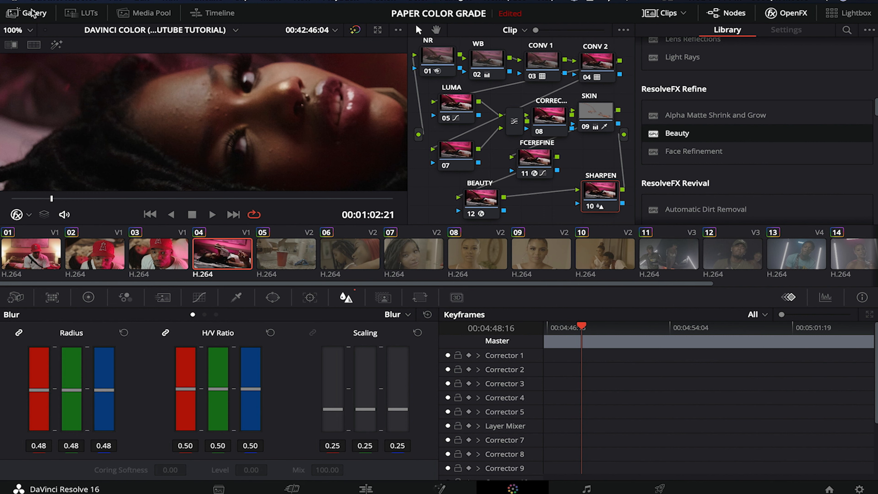
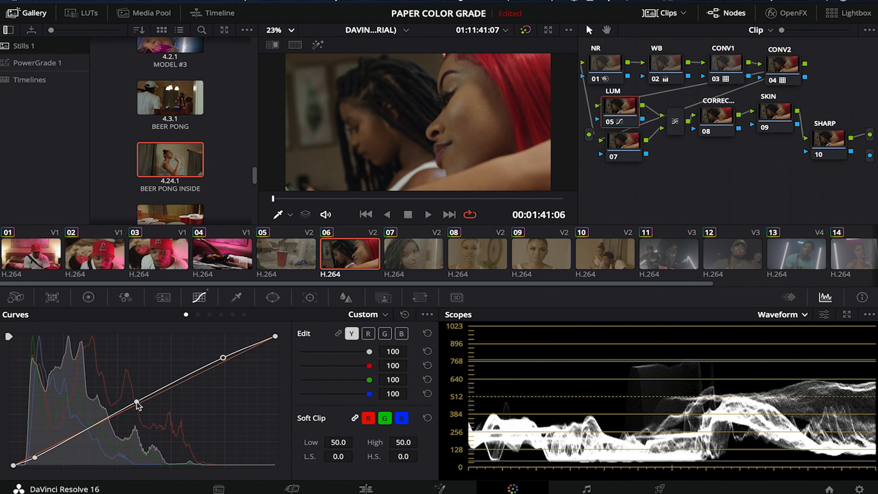
Fine-tune the midtone point of the LUM node's luma curve on clip 06 and check a later frame
left_click_drag(136, 402, 136, 402)
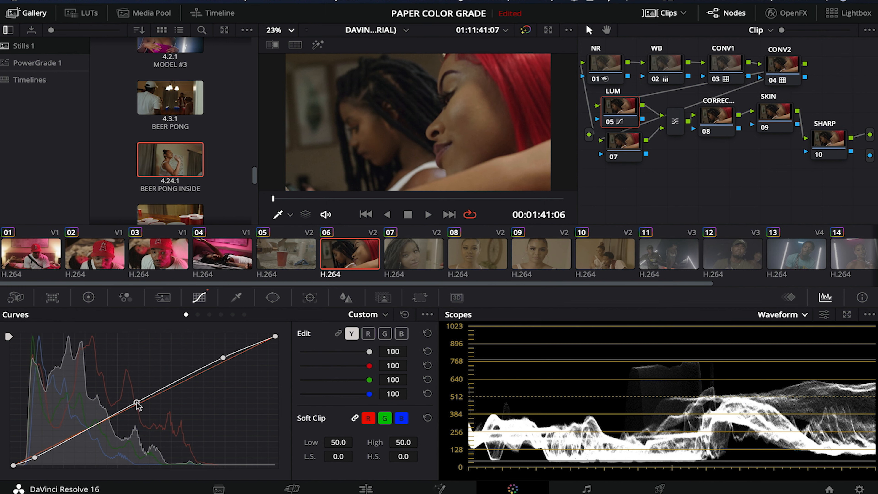
left_click(315, 200)
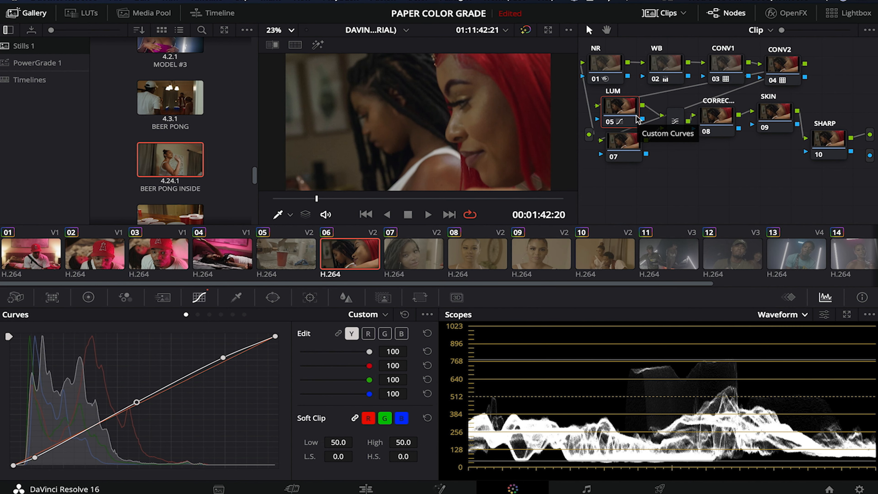
left_click(716, 117)
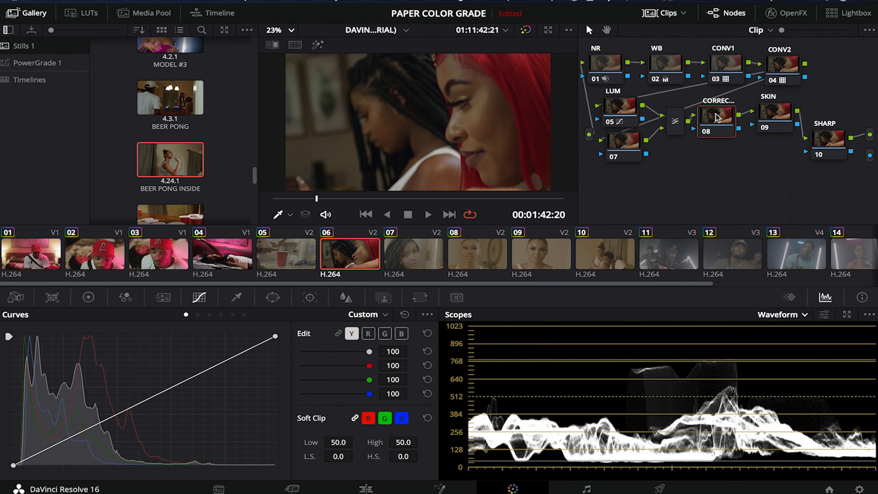
Qualify the skin tones on clip 06's SKIN node with the highlight on, adding cheek and face samples to the selection
left_click(770, 115)
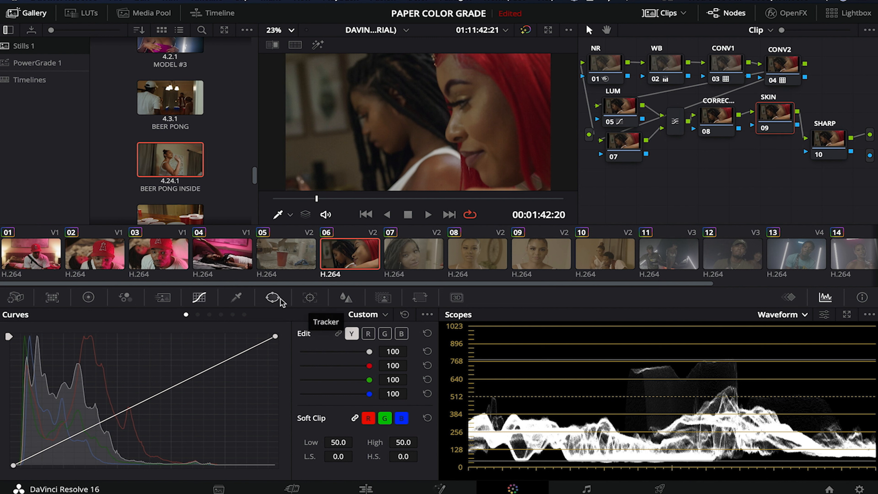
left_click(236, 300)
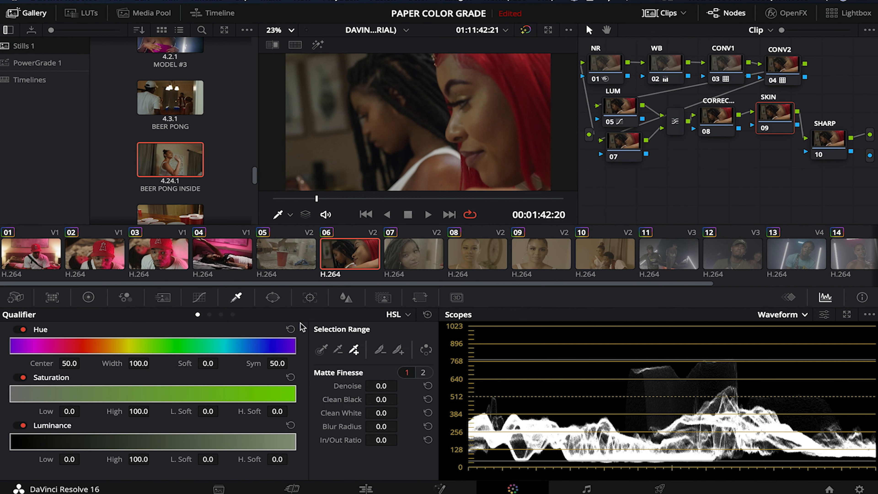
left_click(326, 71)
left_click(317, 44)
left_click(354, 350)
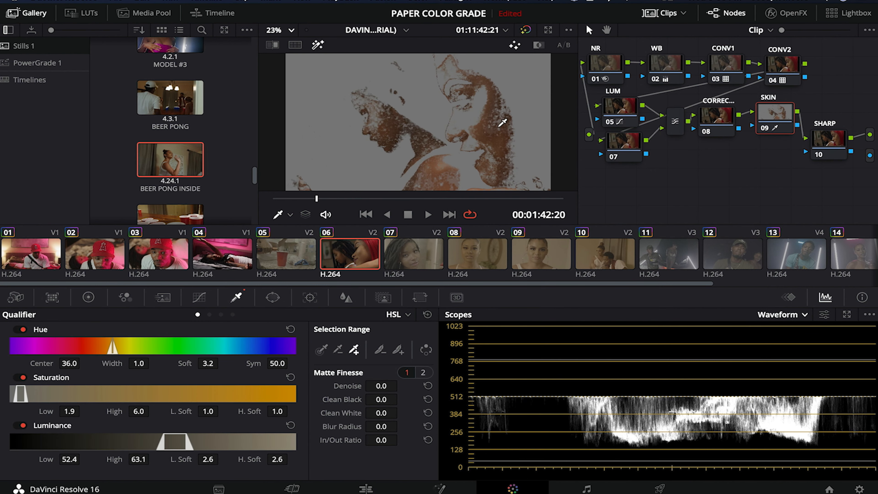
left_click(500, 114)
left_click(483, 103)
left_click(483, 103)
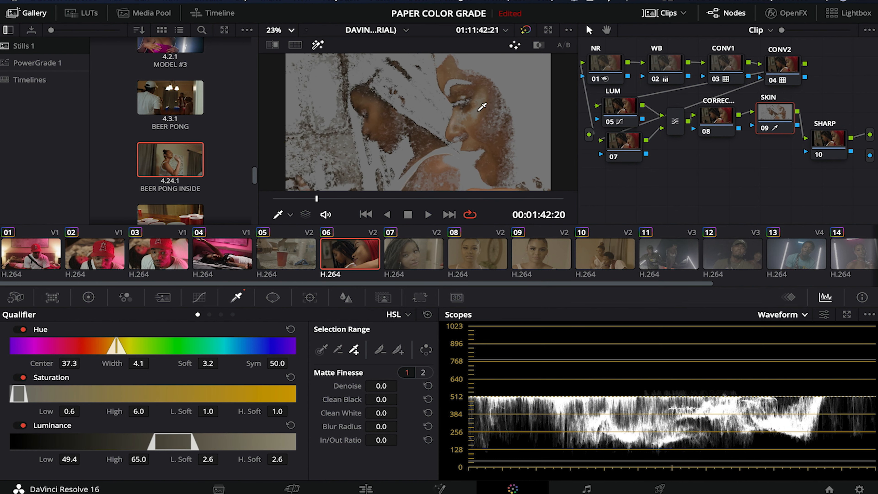
left_click(398, 350)
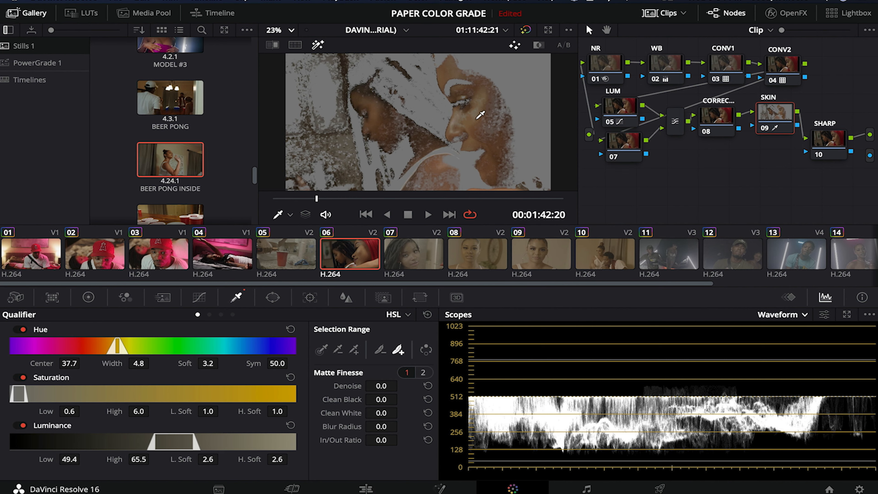
Limit the SKIN node to a tiny hard-edged circle window on the red-haired woman's cheek, and highlight the isolated sample
left_click(273, 297)
left_click(34, 372)
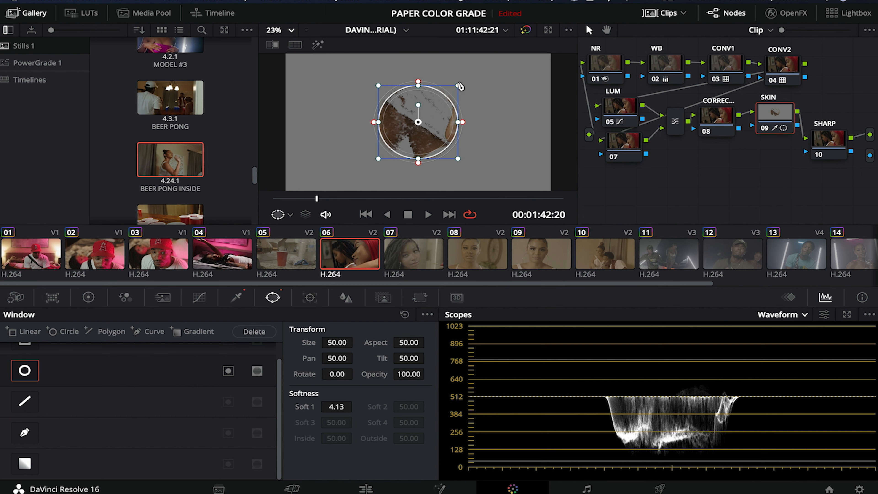
left_click_drag(458, 86, 479, 122)
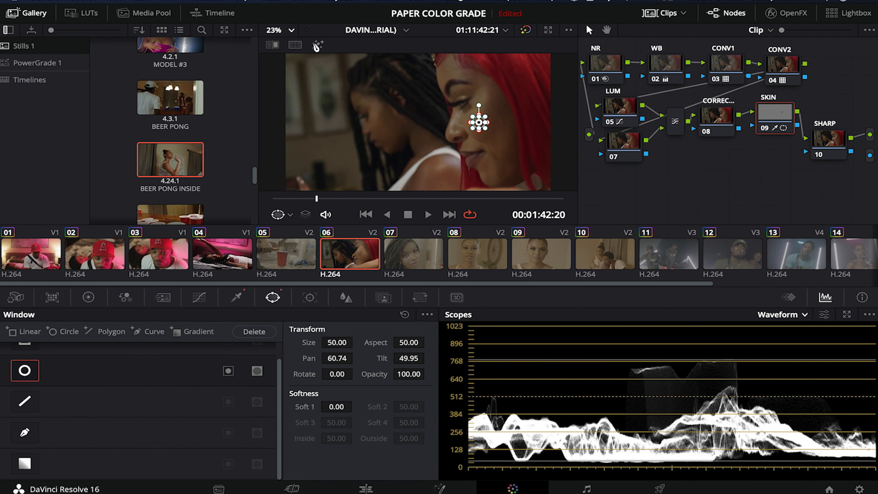
left_click(318, 45)
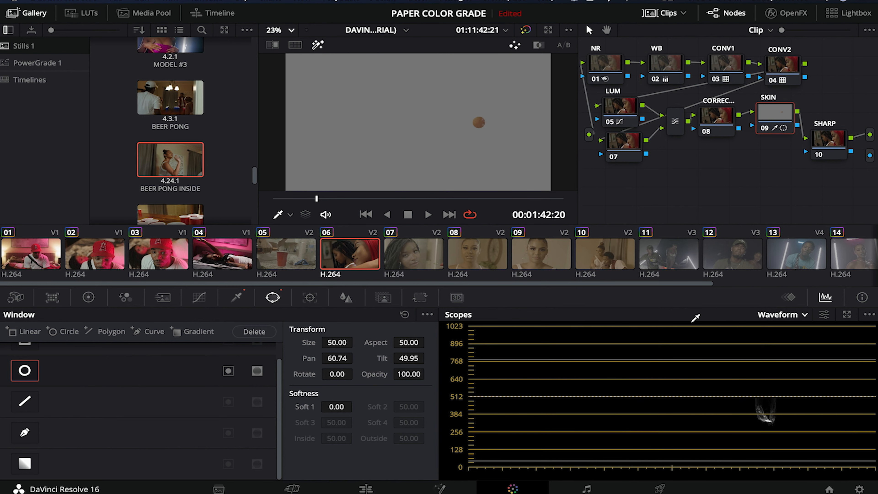
Show the skin sample on the vectorscope in a floating scopes window, positioned clear of the Log color wheels' Offset control
left_click(773, 316)
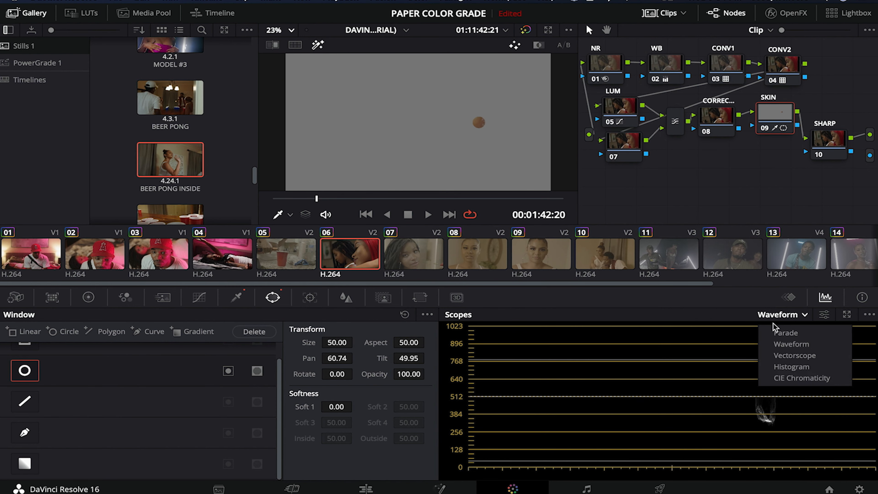
left_click(774, 356)
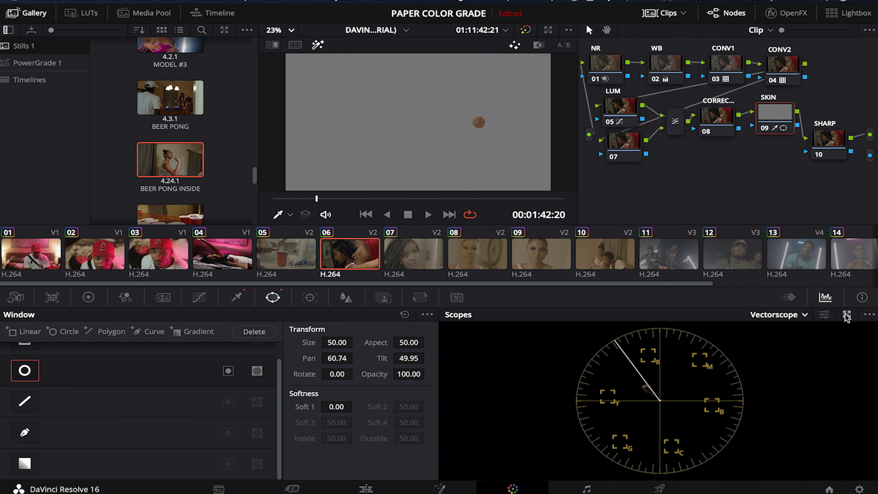
left_click(845, 314)
left_click_drag(570, 132, 566, 167)
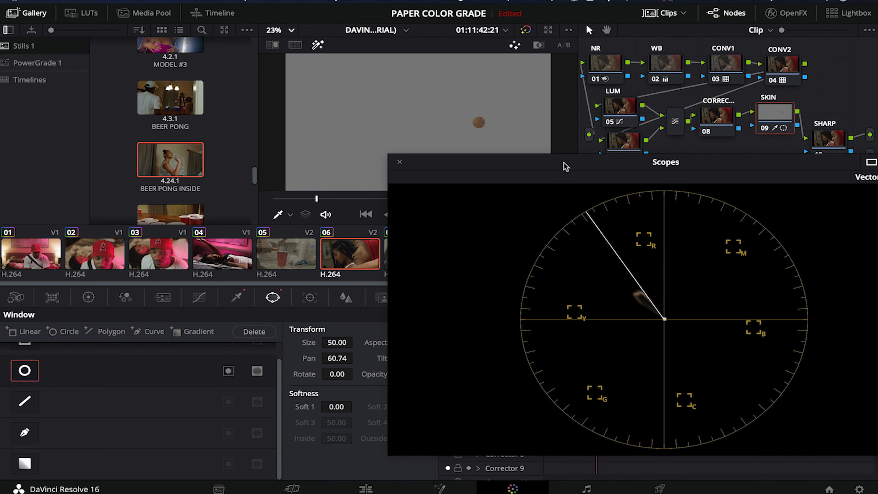
left_click(89, 298)
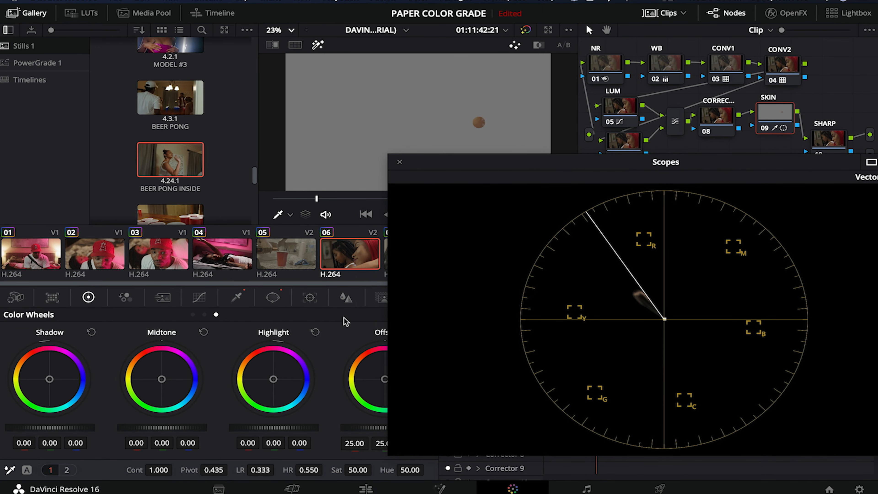
left_click_drag(458, 170, 498, 146)
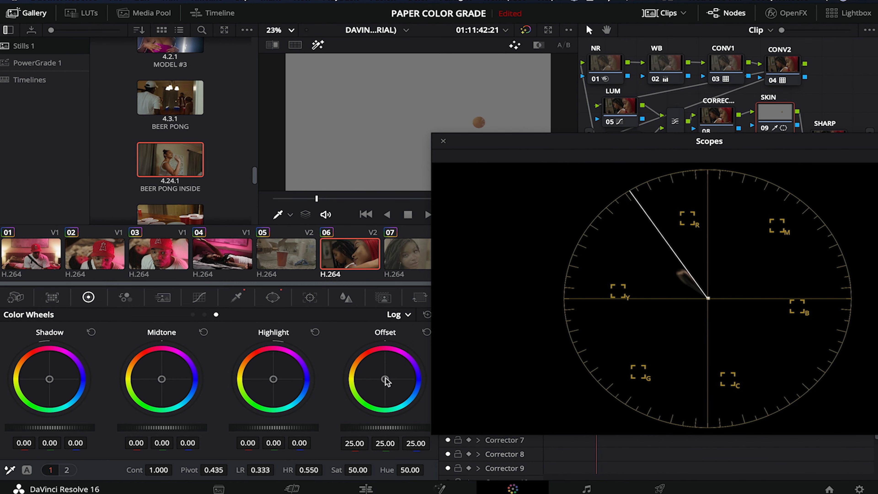
Shift the SKIN node's Log Offset to bring the cheek sample onto the vectorscope's skin tone line, and close the floating scopes and highlight
left_click_drag(385, 378, 387, 376)
key("ctrl+shift+w")
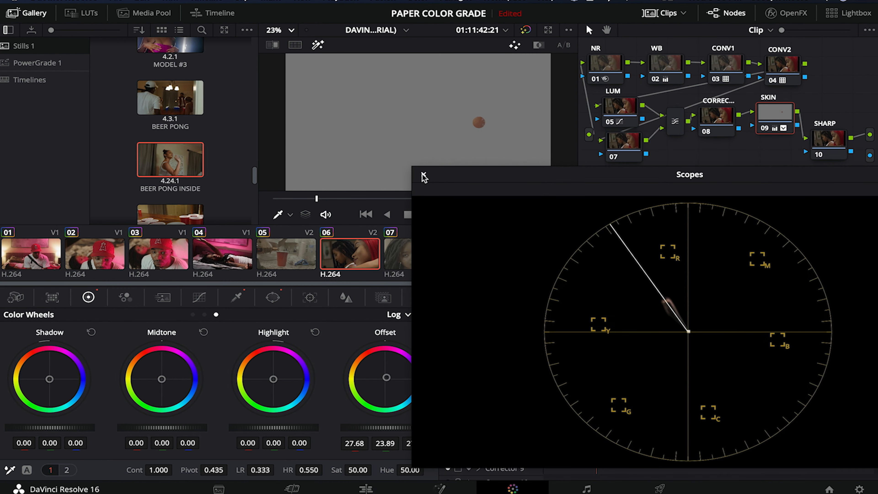
left_click(318, 46)
Disable the SKIN node's circle window so the Offset correction applies to the whole skin qualification
left_click(273, 297)
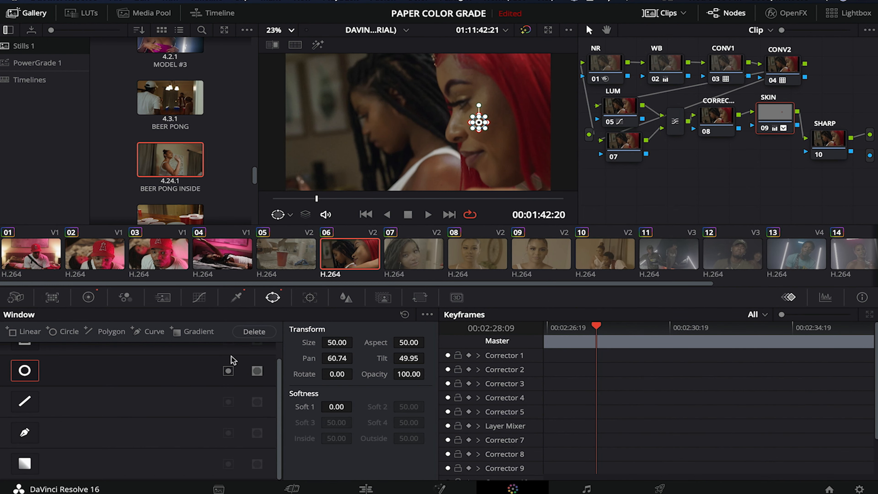
left_click(25, 371)
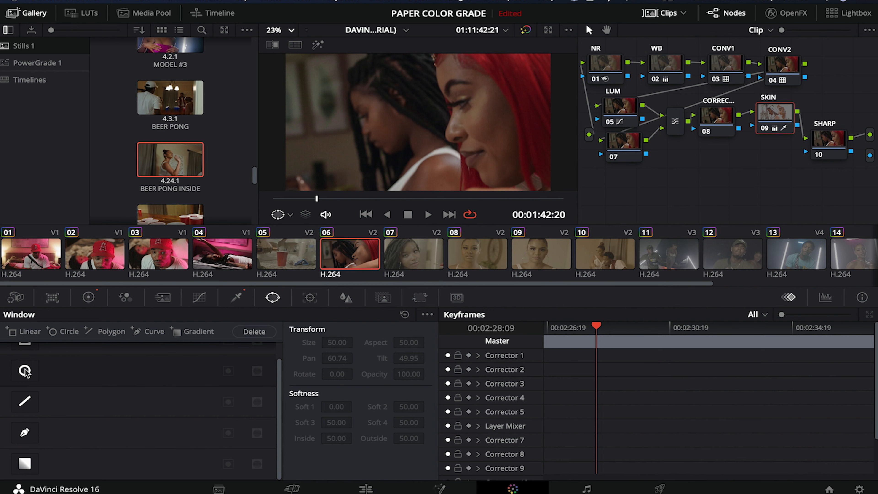
left_click(24, 371)
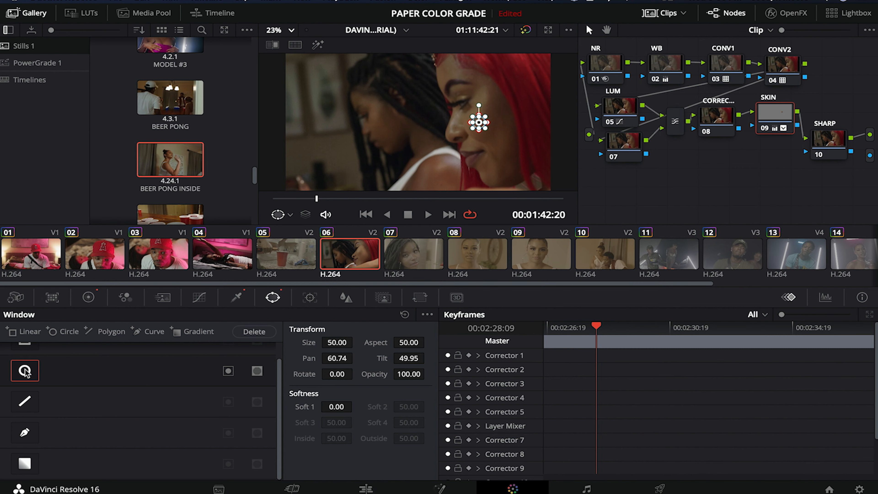
left_click(25, 371)
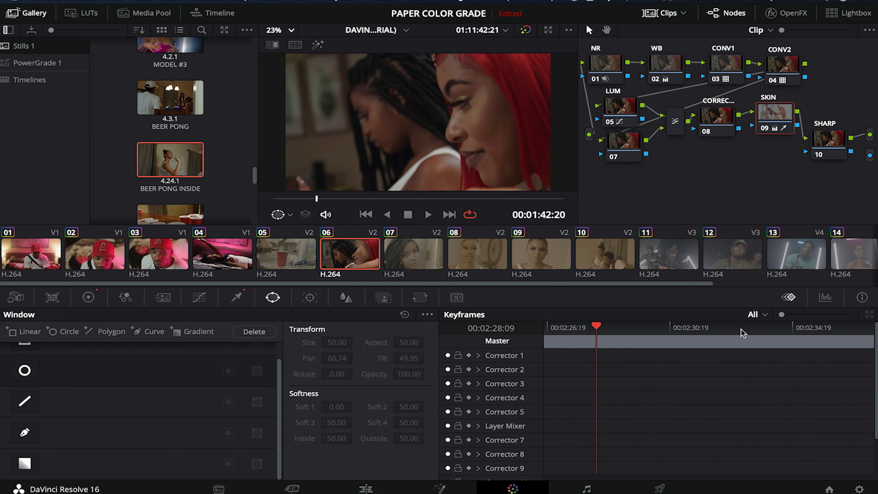
Recheck the isolated cheek sample on the docked vectorscope with the SKIN node's circle window and highlight temporarily enabled
left_click(826, 298)
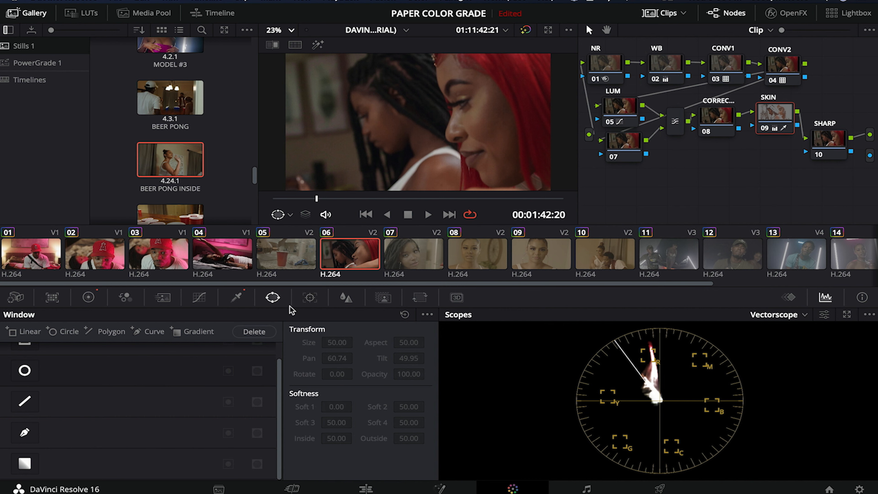
left_click(24, 370)
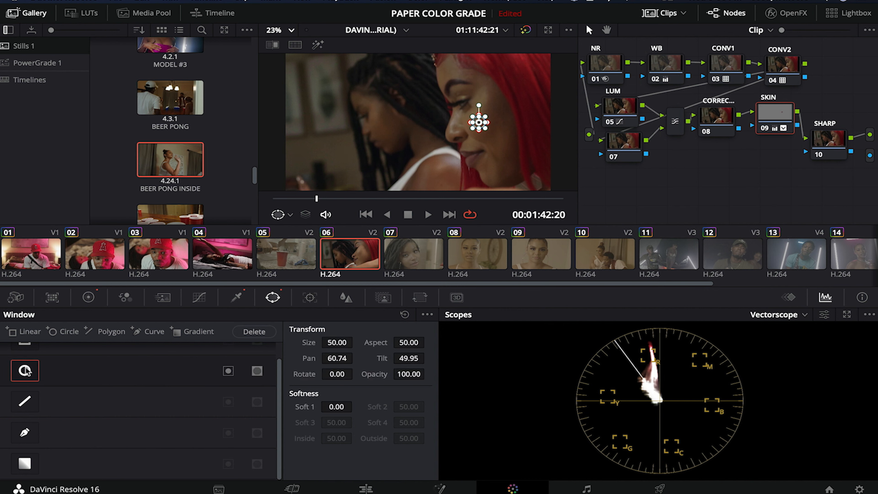
left_click(317, 45)
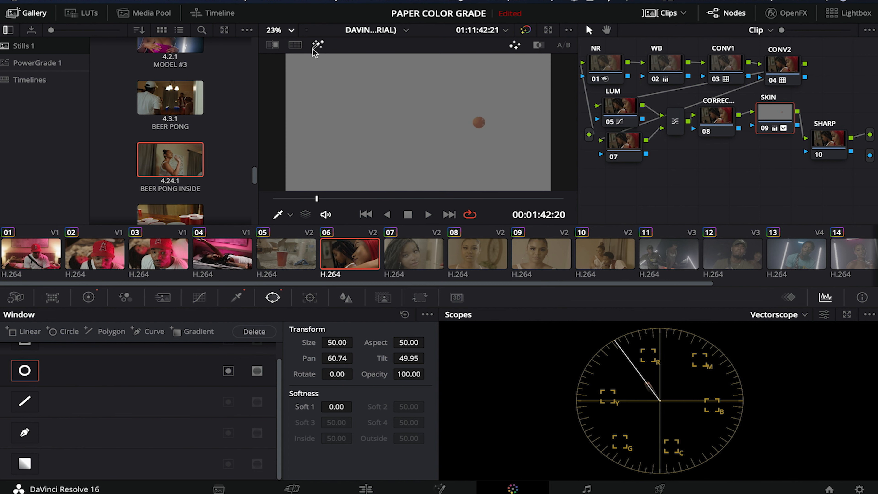
left_click(317, 45)
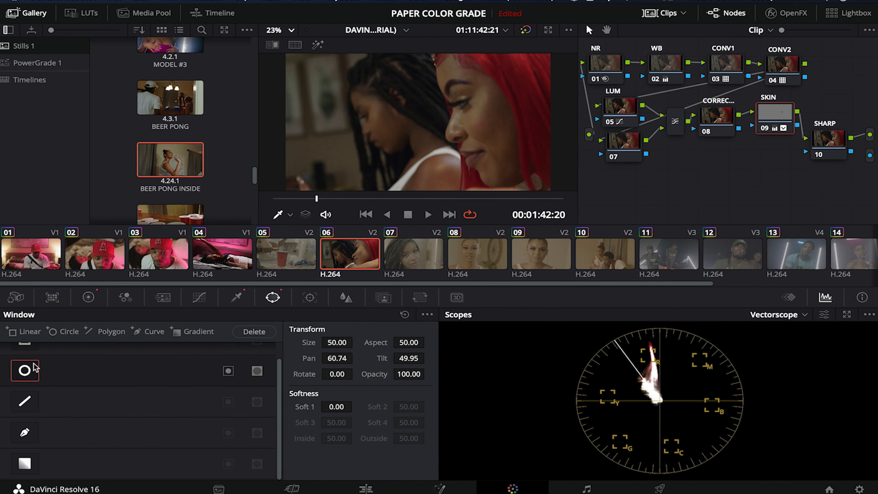
left_click(25, 370)
Add two serial nodes between SKIN and SHARP on clip 06, labelled FCEREFINE and BEAUTY
key("alt+s")
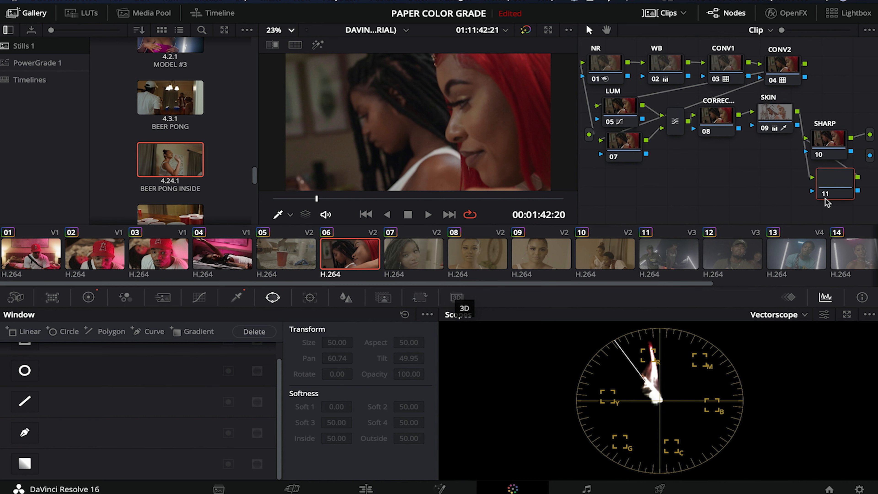
key("alt+s")
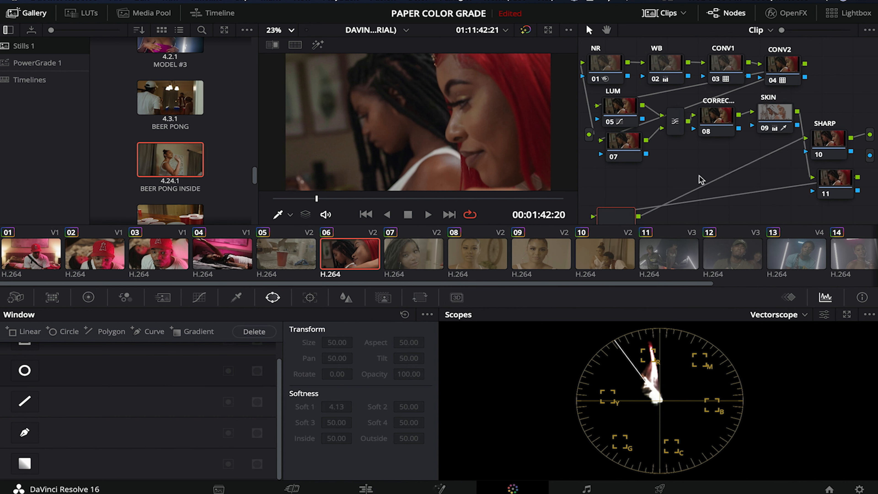
right_click(704, 186)
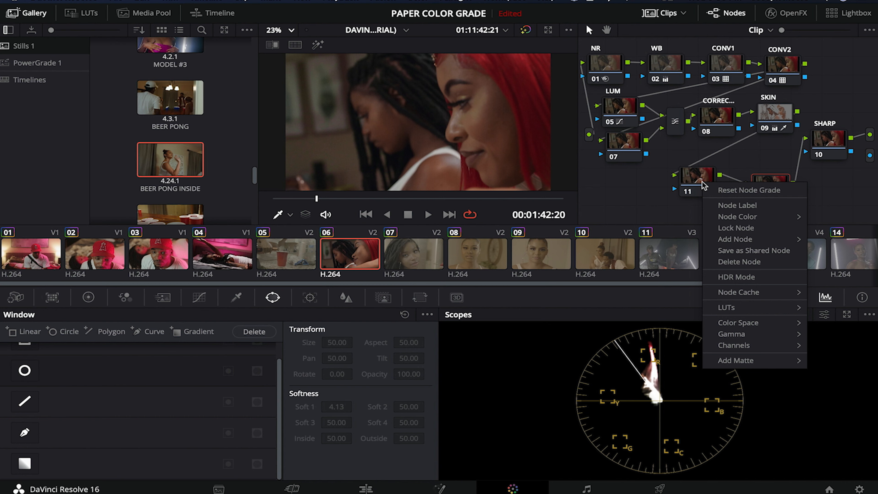
left_click(737, 205)
type("FCEREFINE")
key("Return")
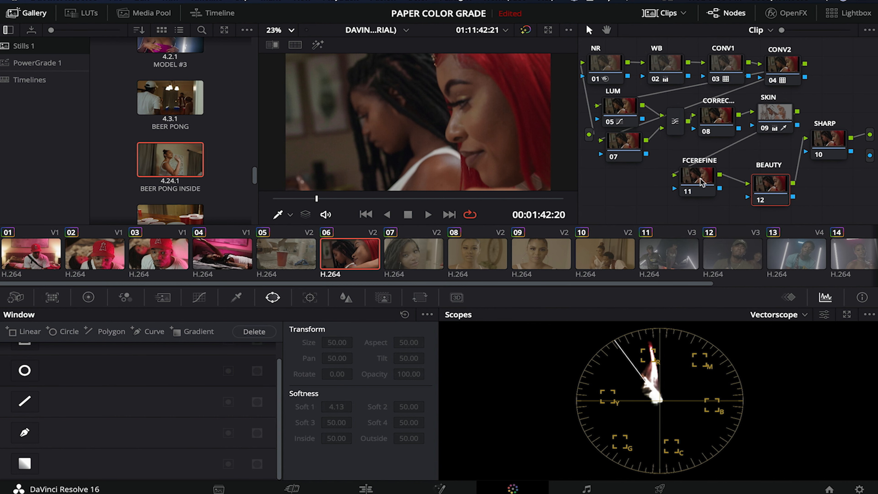
left_click(701, 183)
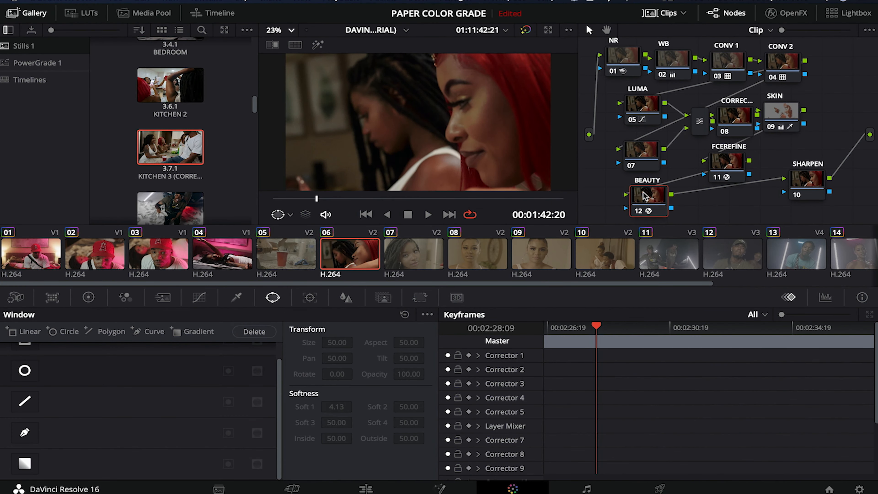
Examine the red-haired woman's facial skin at 50% viewer zoom with the BEAUTY node disabled
left_click(290, 31)
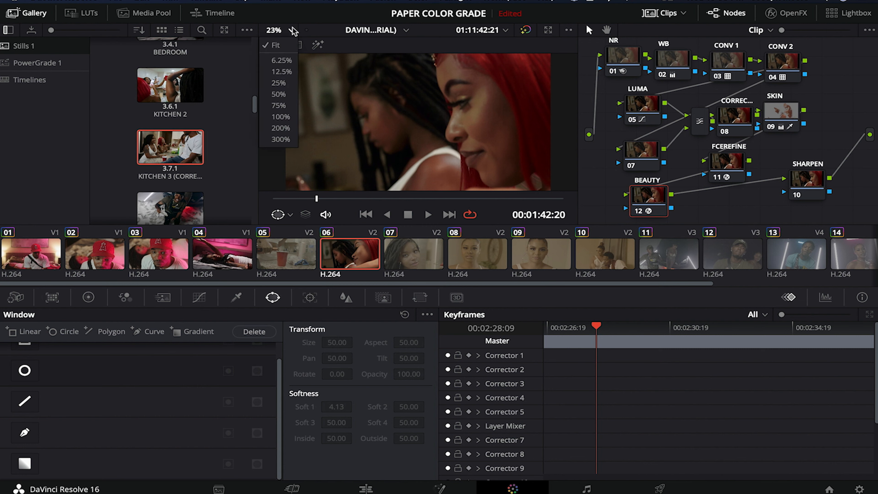
left_click(279, 105)
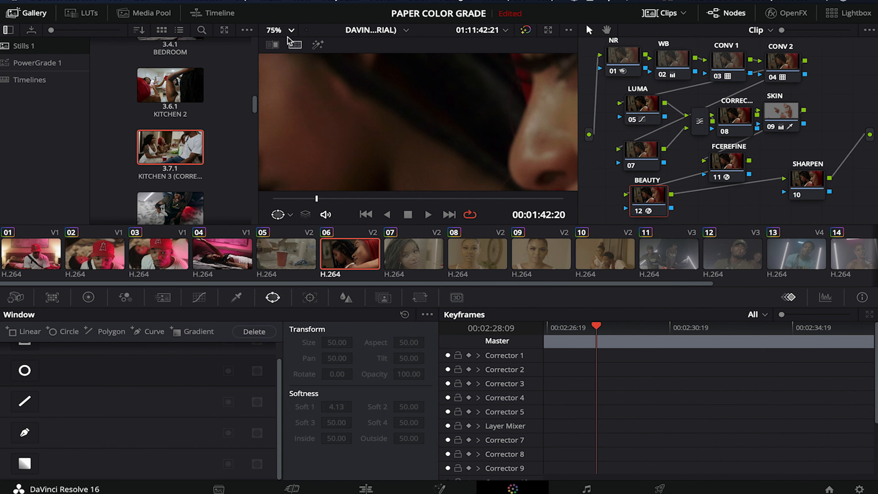
left_click(290, 31)
left_click(279, 94)
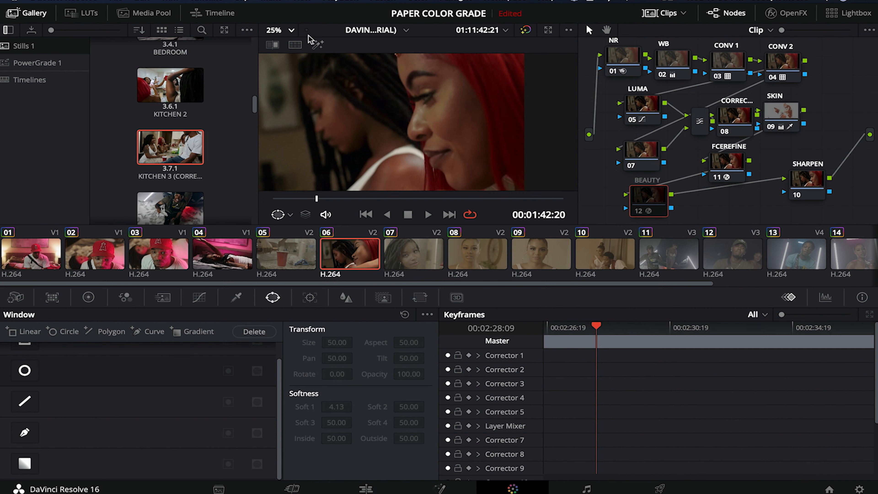
left_click(291, 30)
left_click(285, 98)
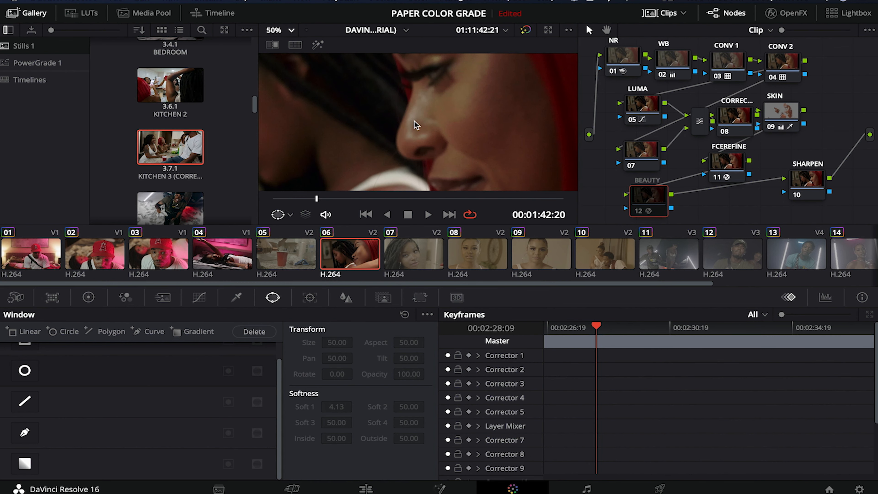
scroll(418, 153, "down", 4)
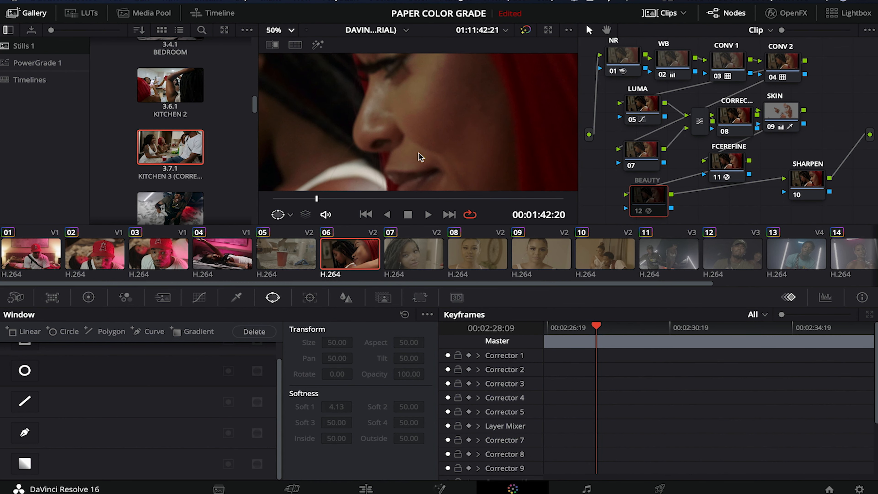
scroll(469, 101, "up", 3)
scroll(471, 105, "up", 1)
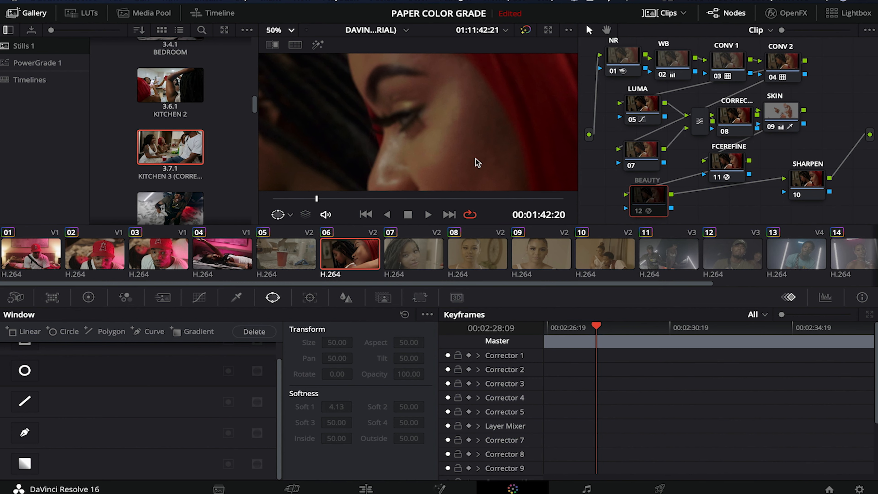
Examine her facial skin again with the BEAUTY node enabled, and fit the whole frame back in the viewer
scroll(515, 169, "down", 3)
scroll(515, 168, "up", 3)
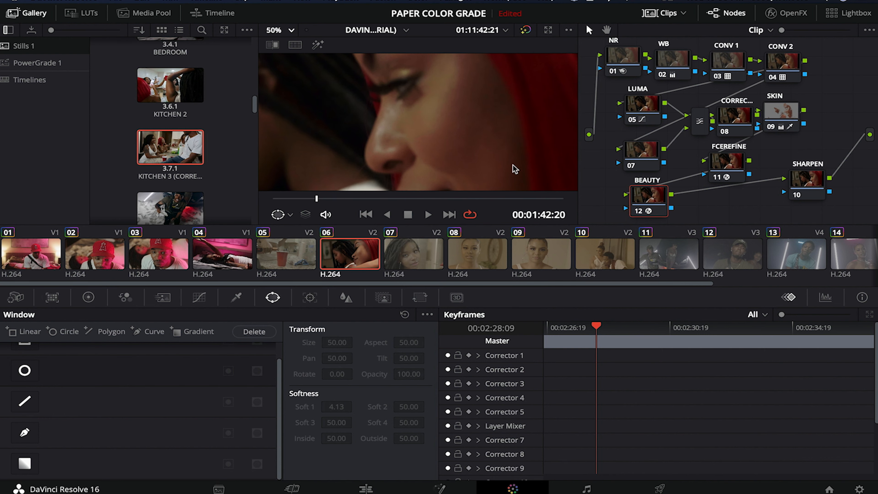
scroll(516, 169, "up", 4)
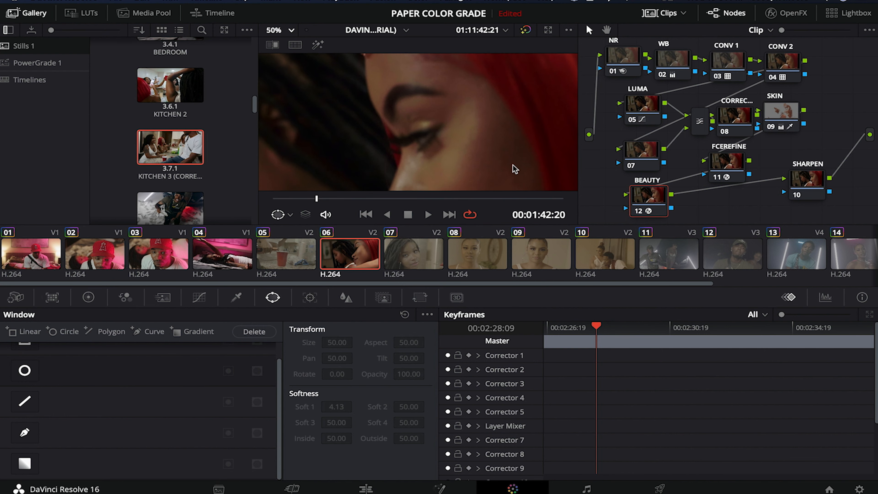
scroll(516, 169, "down", 3)
left_click(292, 31)
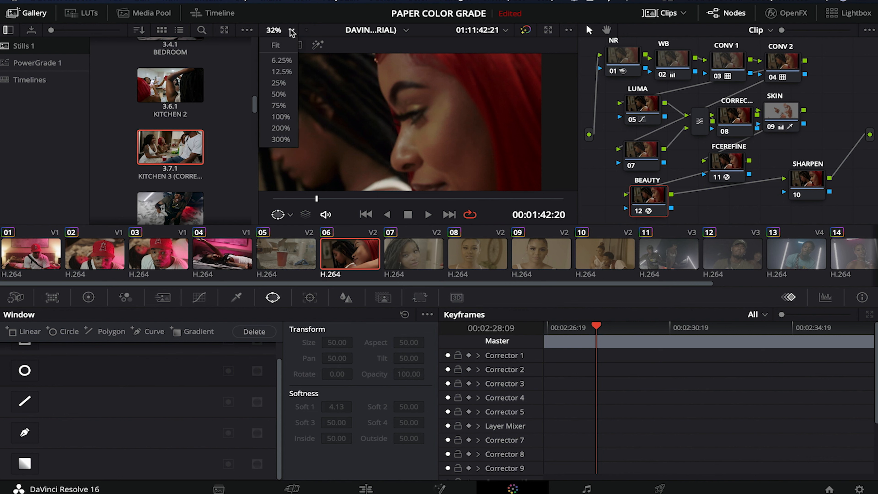
left_click(276, 46)
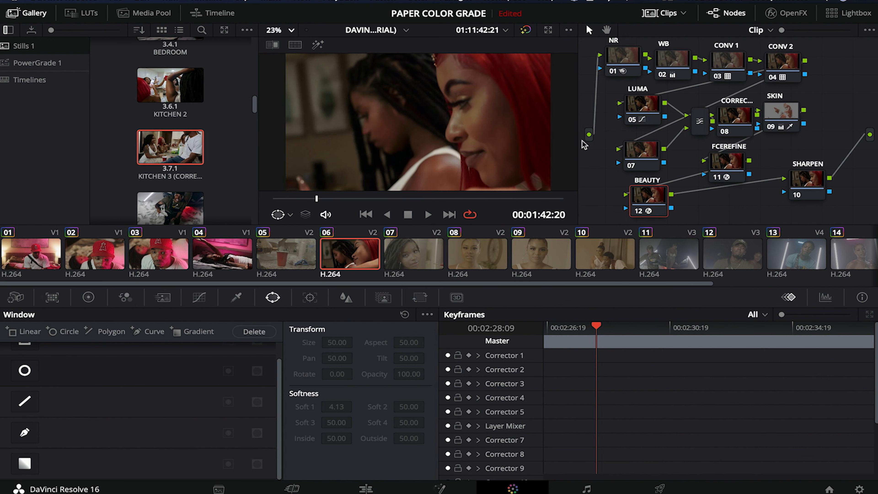
Sharpen clip 06 on the SHARPEN node by setting the linked Blur radius to 0.48
left_click(809, 184)
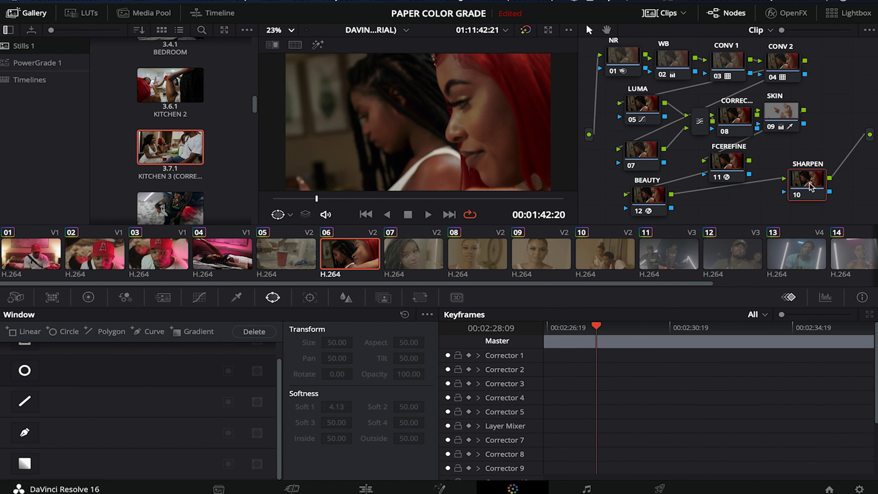
left_click(346, 297)
left_click_drag(107, 390, 108, 391)
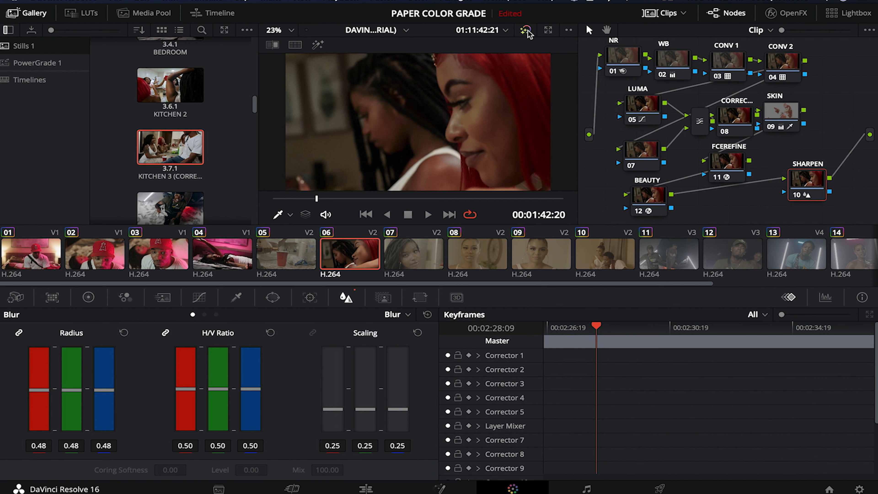
Denoise clip 09's NR node with 1 temporal frame, temporal luma and chroma 5.0, motion 10.7, and spatial chroma 7.0
left_click(531, 253)
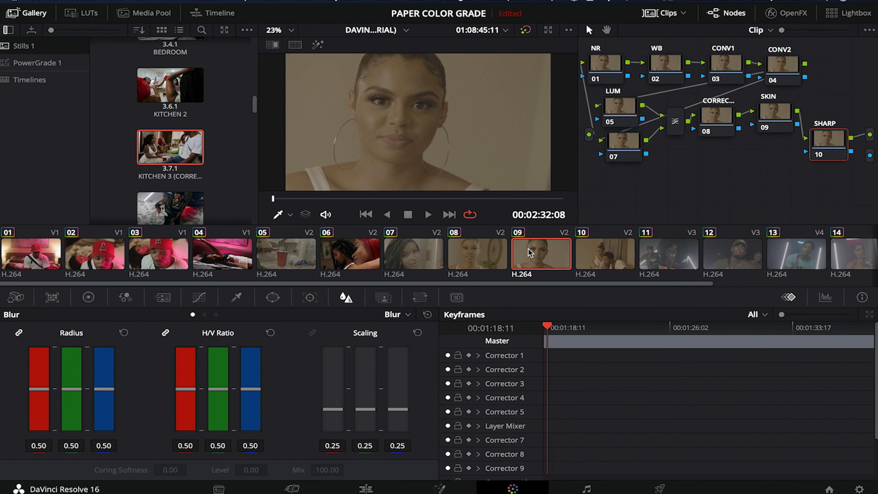
left_click(600, 65)
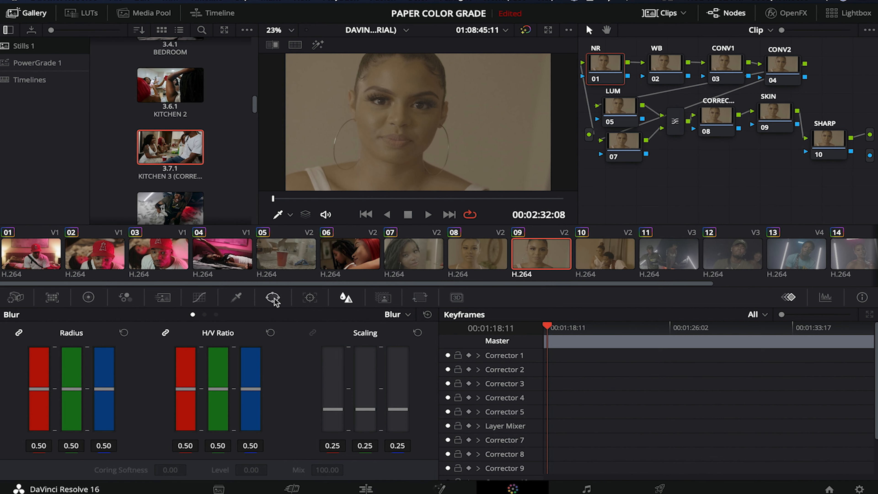
left_click(73, 346)
left_click(71, 373)
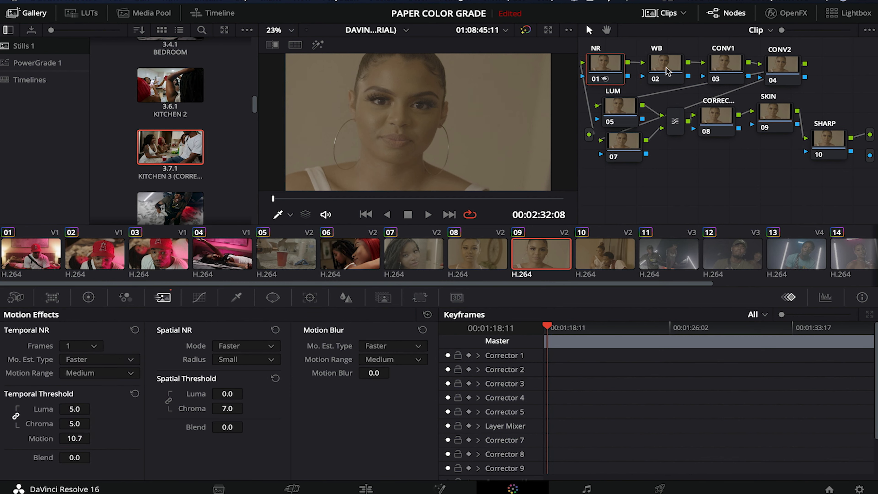
White-balance clip 09 on the WB node by sampling the woman's white top
left_click(668, 65)
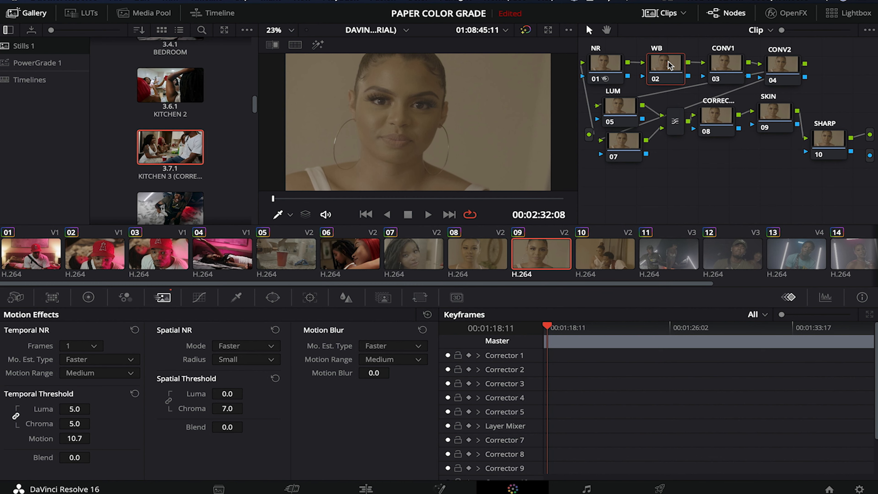
left_click(89, 297)
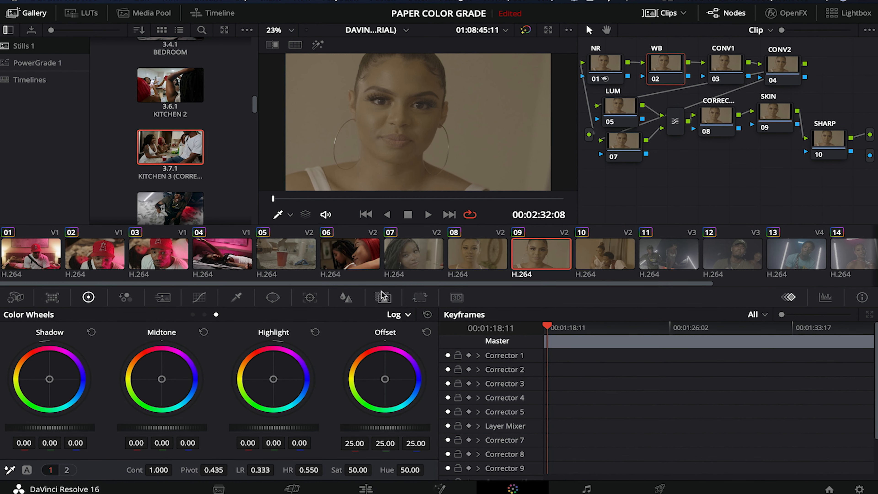
left_click(8, 471)
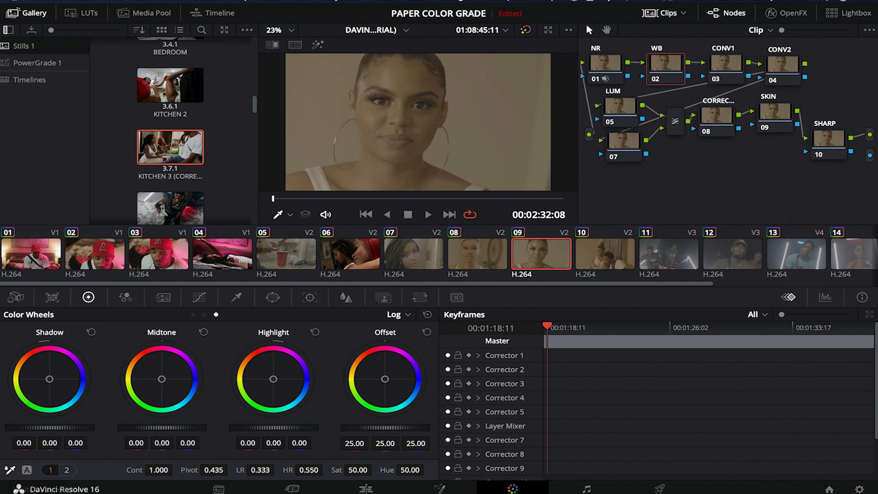
left_click(324, 184)
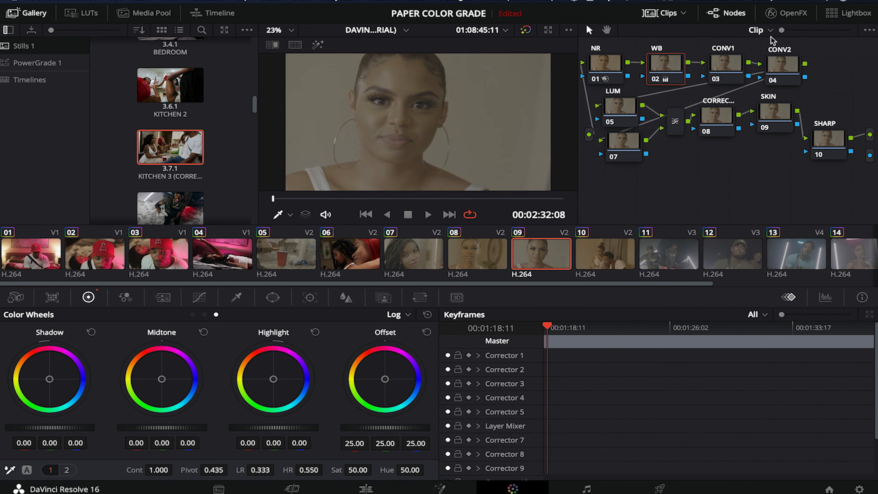
Apply a 3D conversion LUT to clip 09's CONV1 node and the Alexa Wide Gamut - Alexa V3 Log C to Rec709 LUT to CONV2
left_click(727, 66)
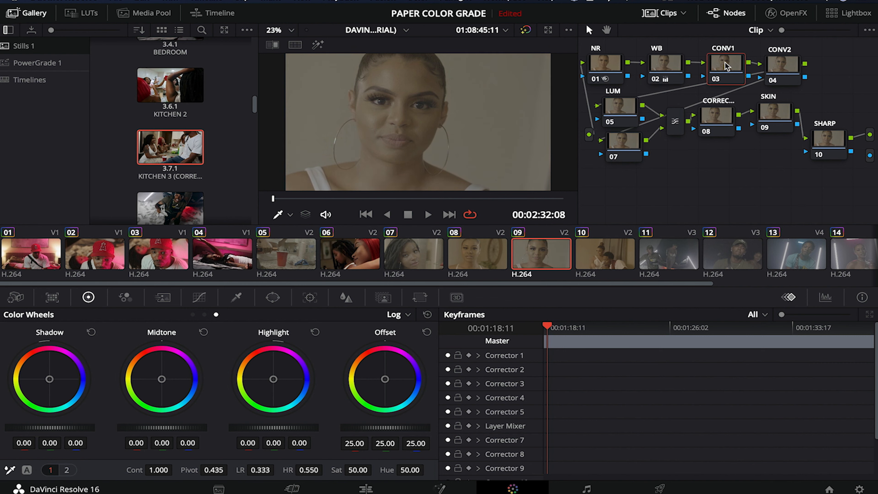
right_click(728, 67)
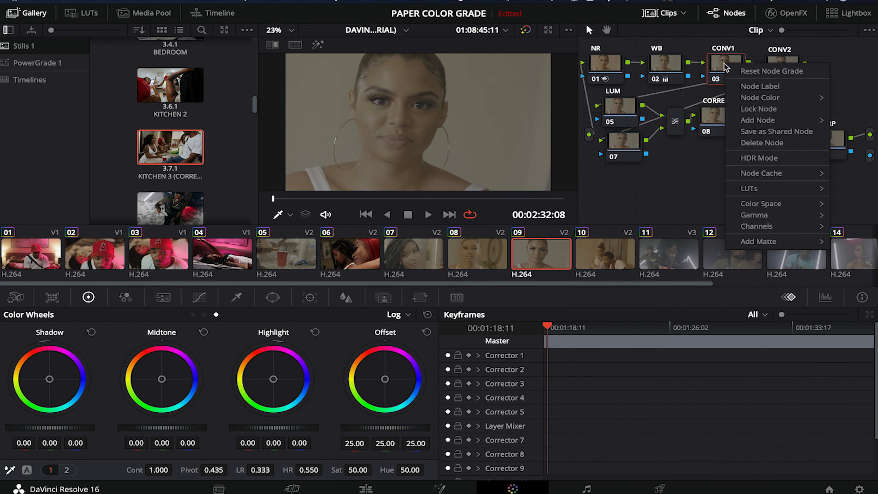
mouse_move(740, 202)
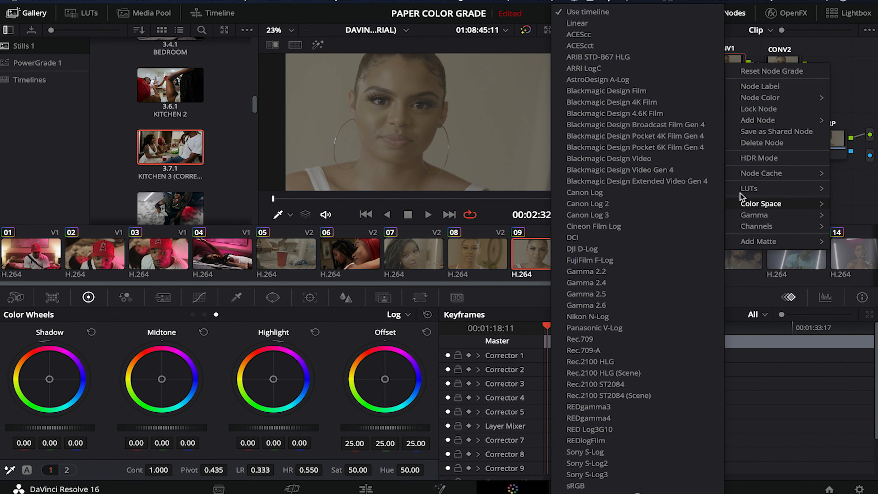
mouse_move(675, 202)
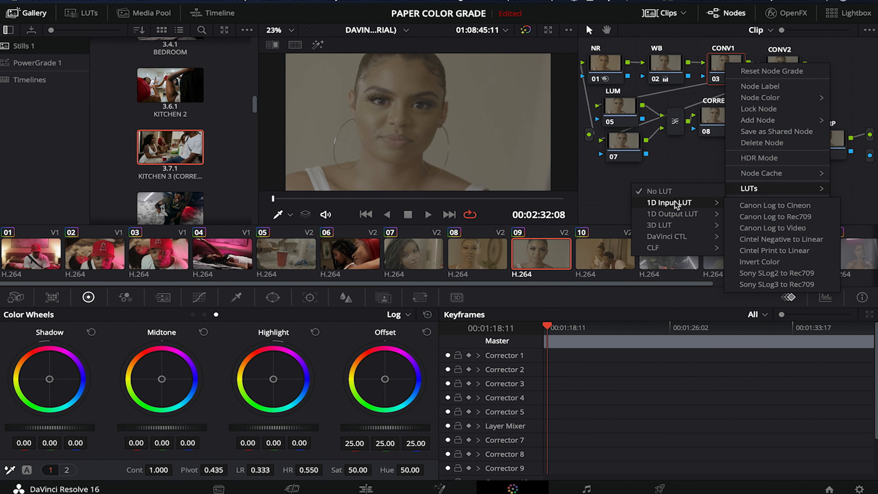
mouse_move(660, 225)
mouse_move(606, 463)
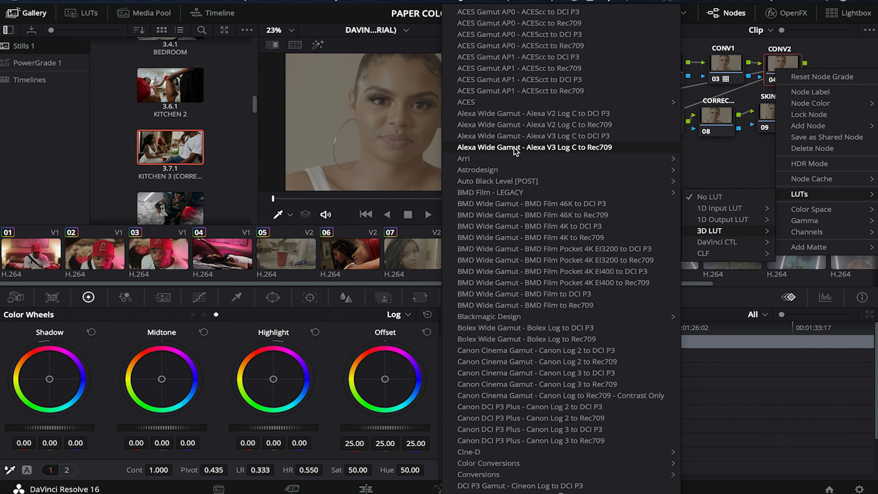
left_click(514, 148)
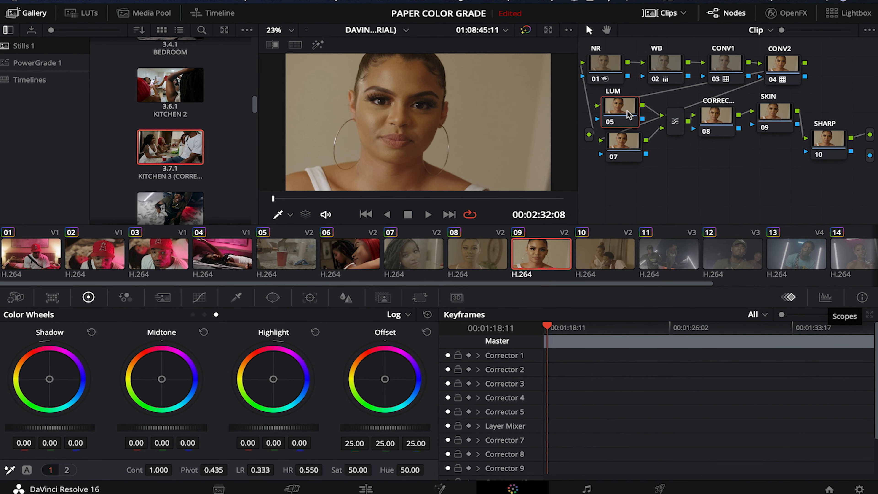
Shape the LUM node's custom luma curve against the waveform, lowering the shadows, anchoring the midtones and slightly raising the highlights
left_click(825, 298)
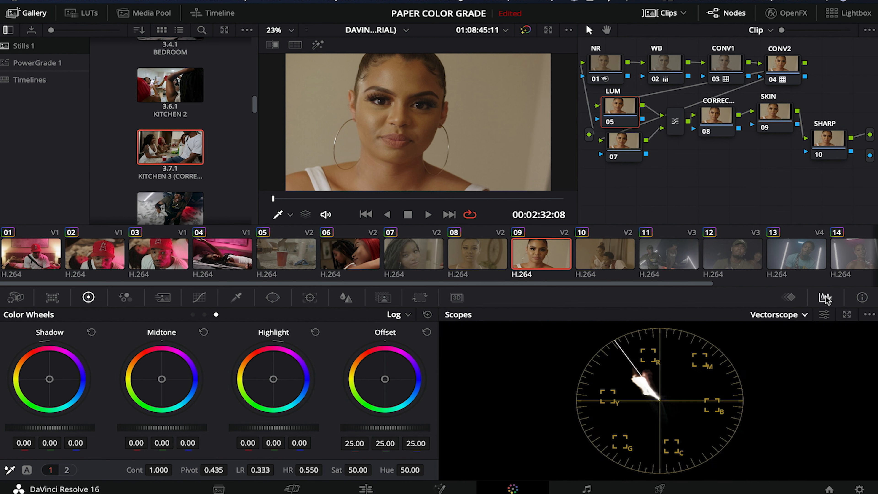
left_click(797, 322)
left_click(784, 344)
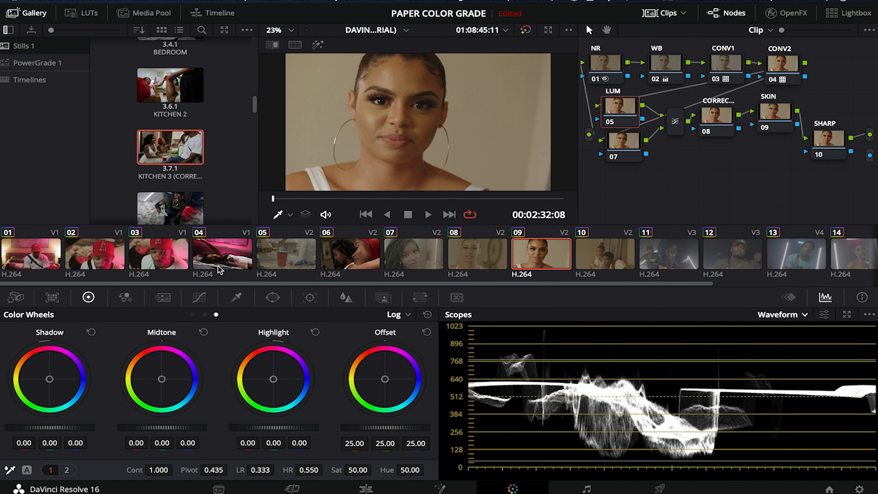
left_click(200, 298)
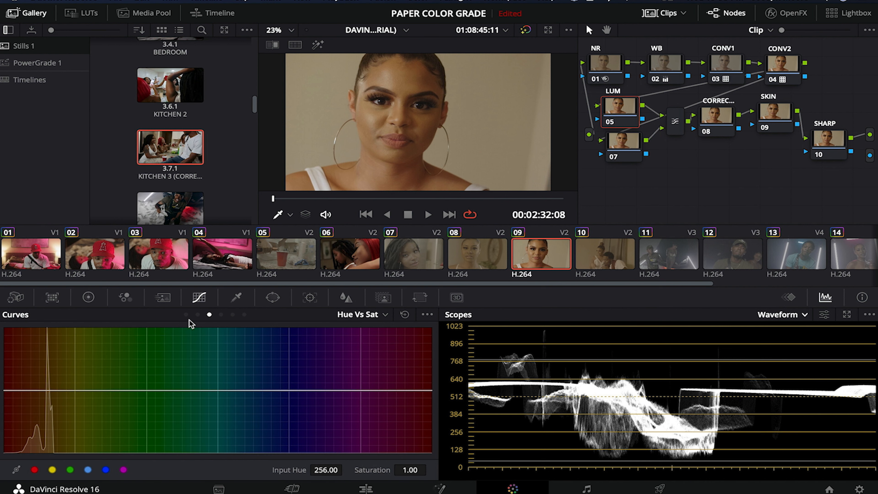
left_click(186, 315)
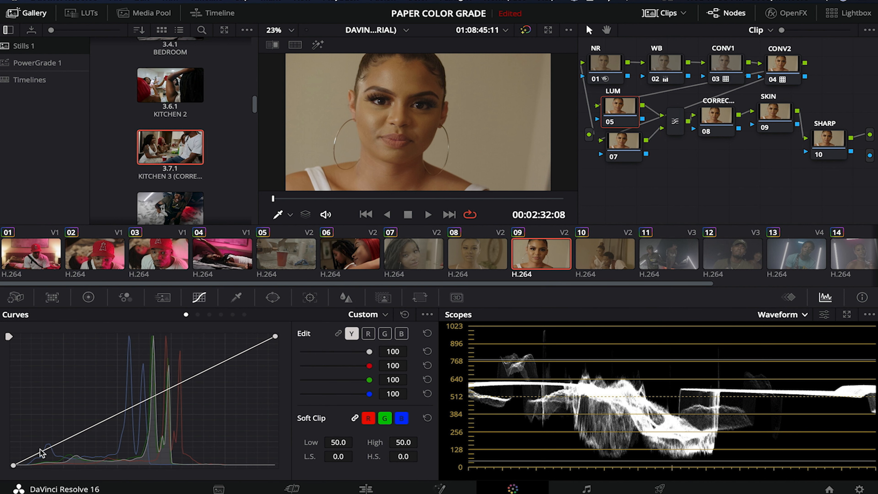
left_click_drag(38, 454, 39, 461)
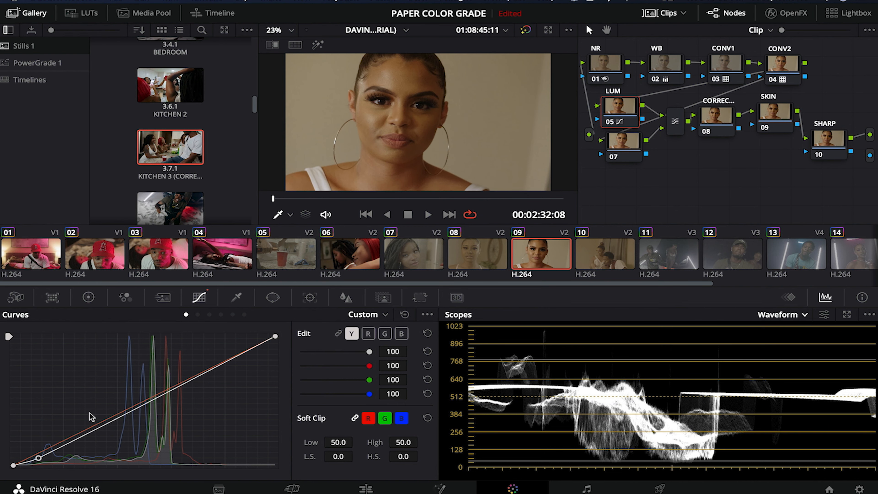
left_click(149, 404)
left_click_drag(149, 404, 148, 400)
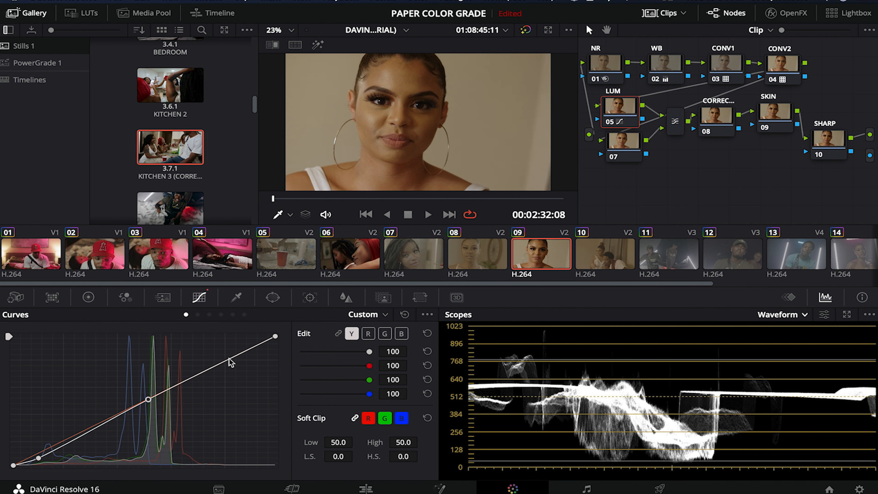
left_click_drag(225, 361, 224, 356)
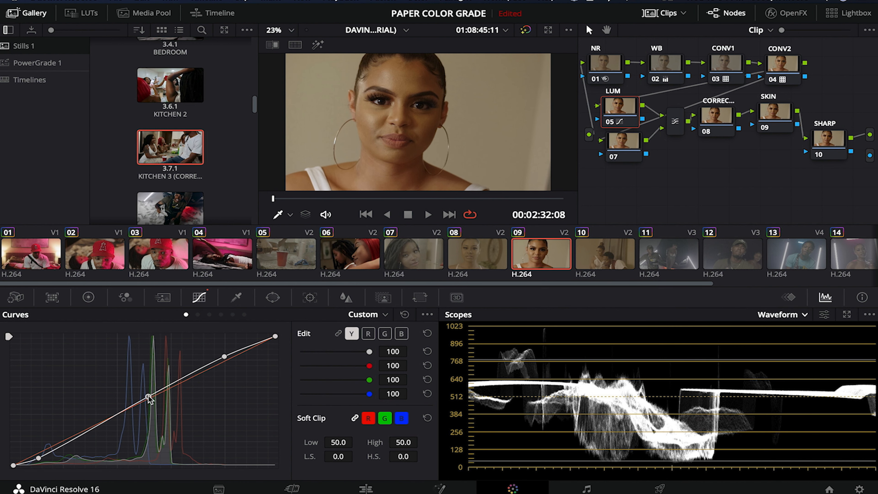
Qualify the woman's facial skin in HSL on the SKIN node, adding a second face sample and checking the selection with the highlight view
left_click(715, 119)
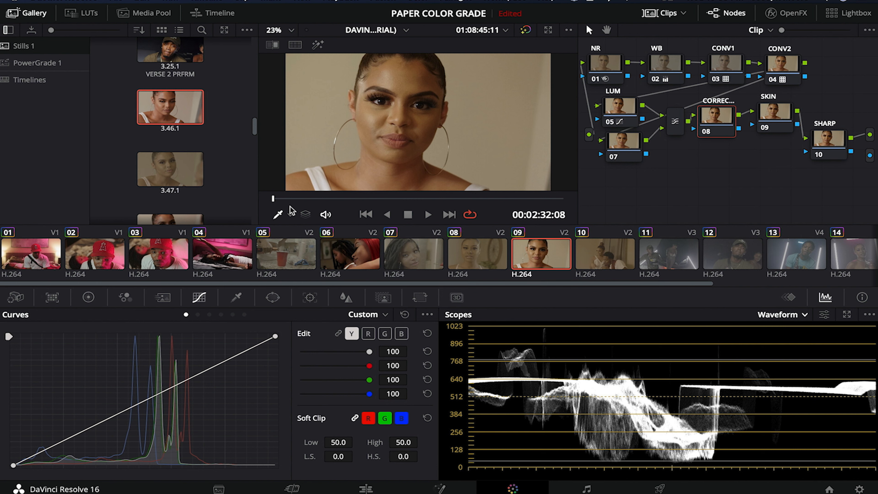
left_click(765, 120)
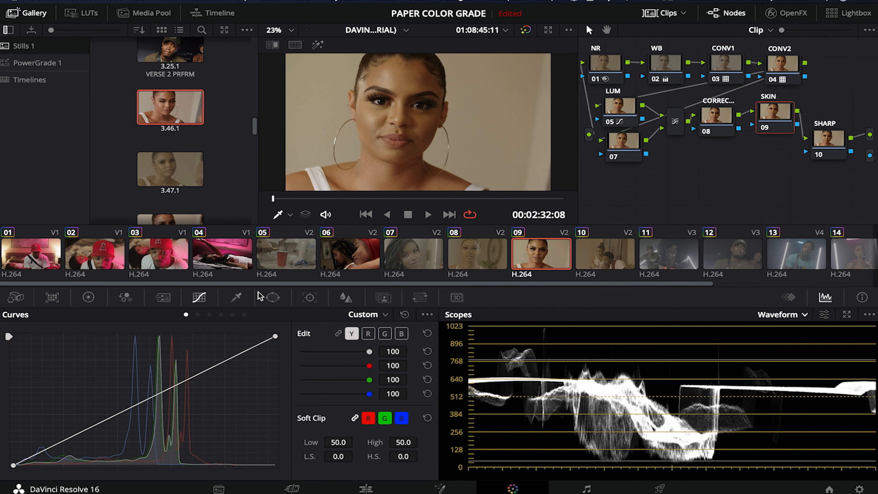
left_click(237, 297)
left_click(322, 351)
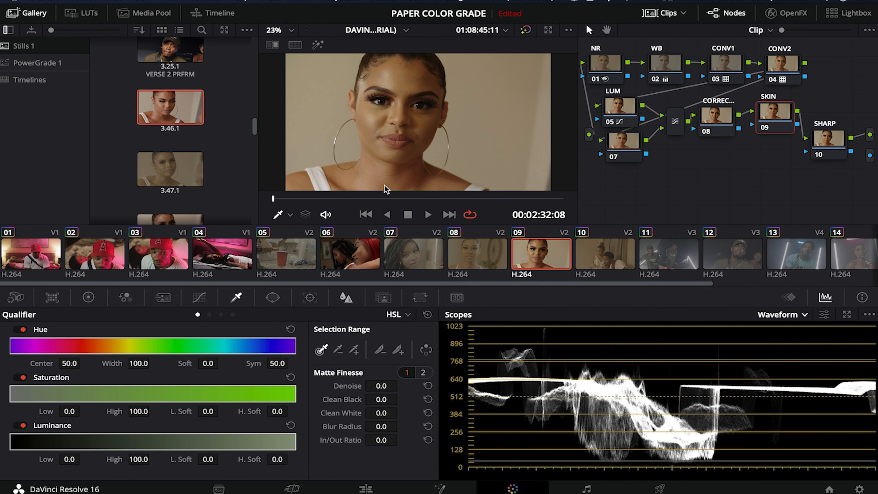
left_click(379, 119)
left_click(318, 45)
left_click(353, 350)
left_click(374, 131)
left_click(317, 45)
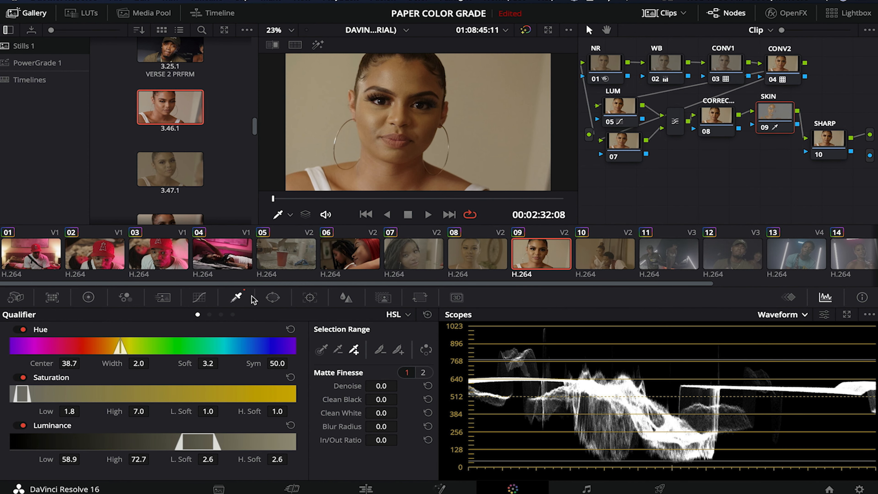
Add a circle window to the SKIN node and fit it as a small patch on her cheek, viewed at 75% zoom
left_click(273, 298)
left_click(25, 371)
left_click_drag(447, 120, 427, 123)
left_click_drag(418, 121, 404, 111)
left_click(292, 30)
left_click(288, 80)
left_click_drag(363, 91, 347, 106)
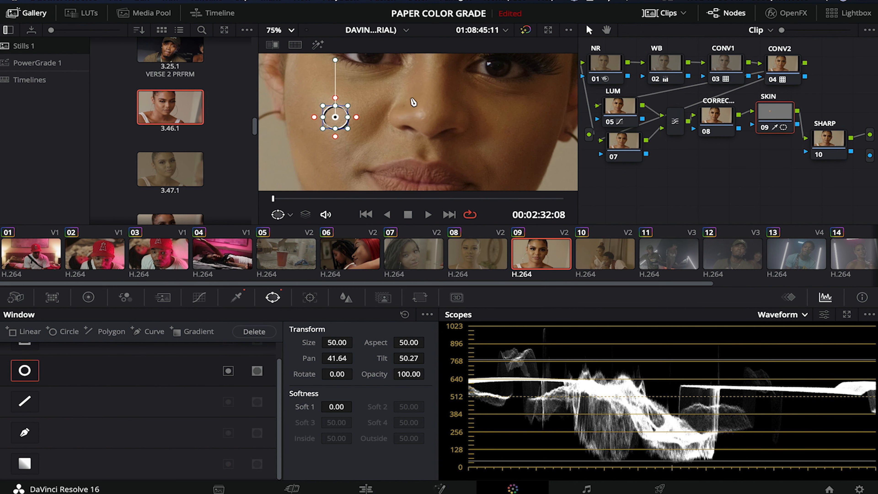
Highlight the cheek patch and set the SKIN node's Offset to 29.46, 23.14, 29.93, aligning it to the skin-tone line on an enlarged vectorscope
left_click(317, 44)
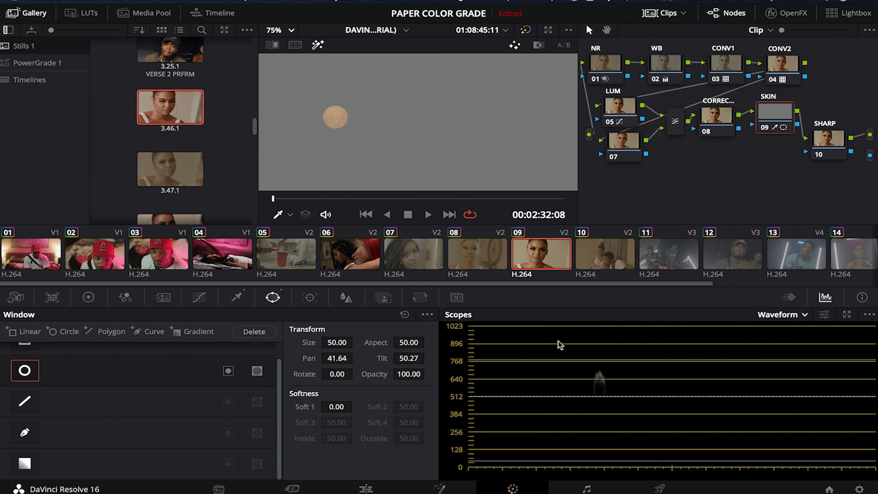
left_click(795, 316)
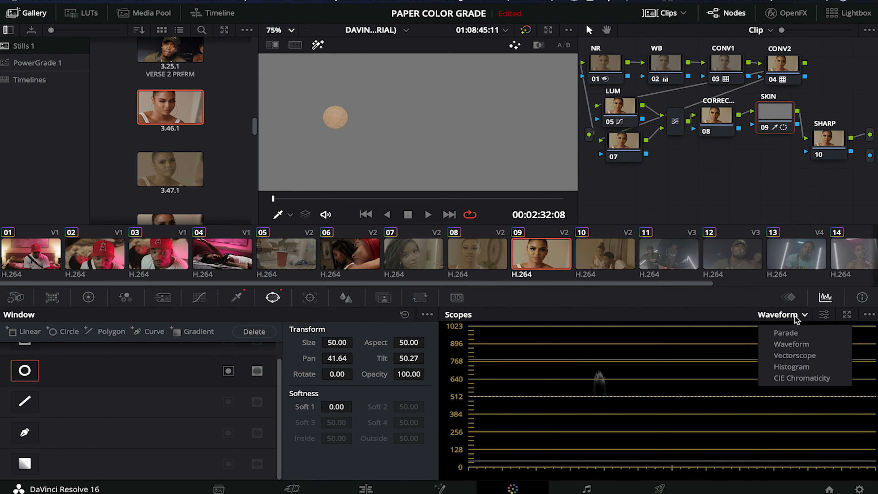
left_click(795, 355)
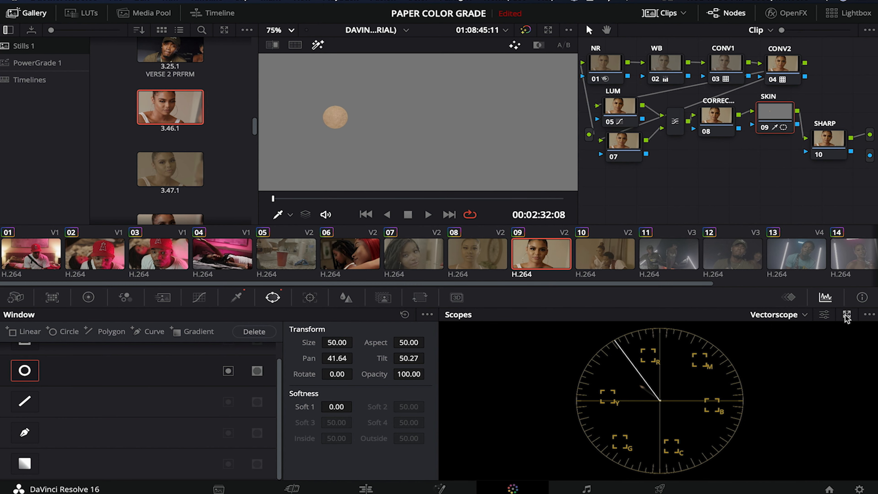
left_click(846, 315)
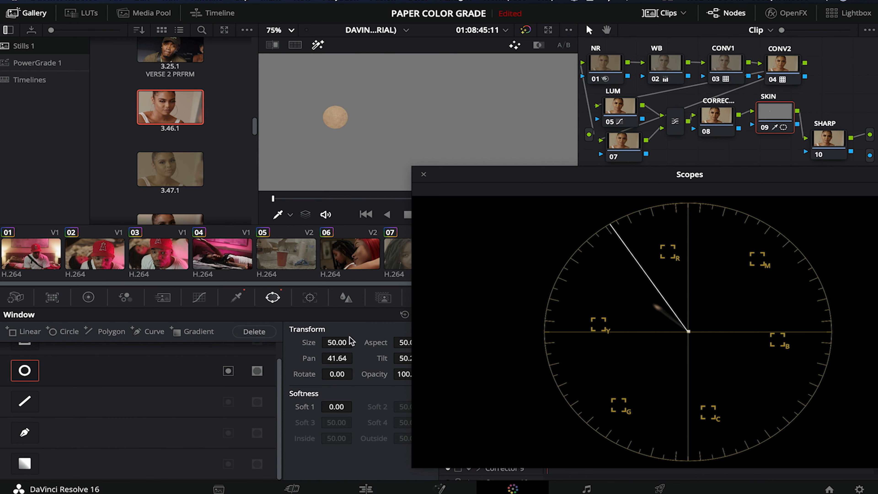
left_click(88, 297)
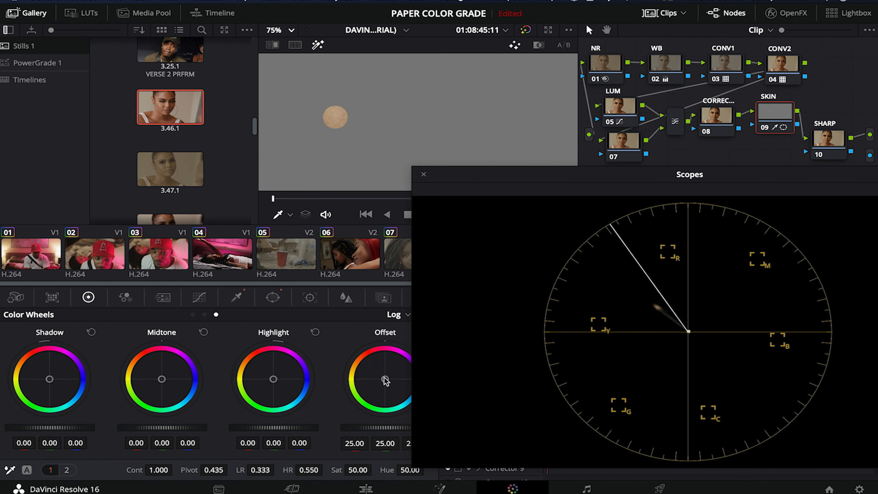
left_click_drag(385, 380, 412, 350)
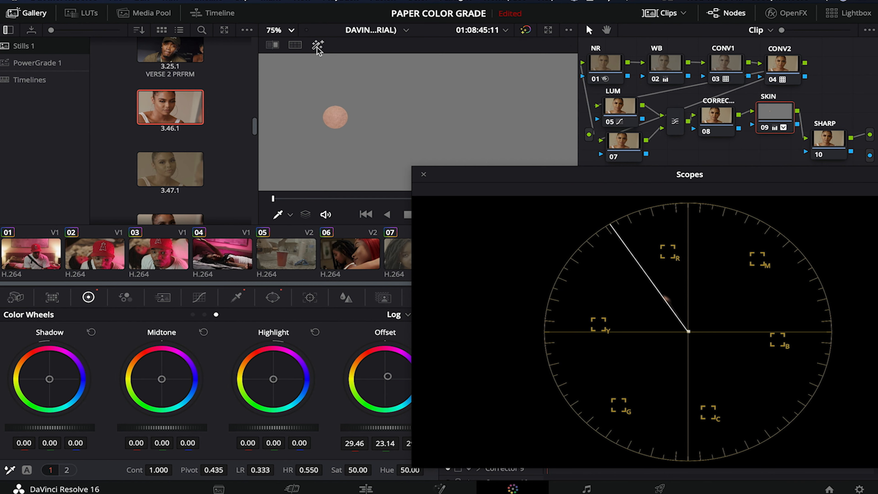
left_click(424, 177)
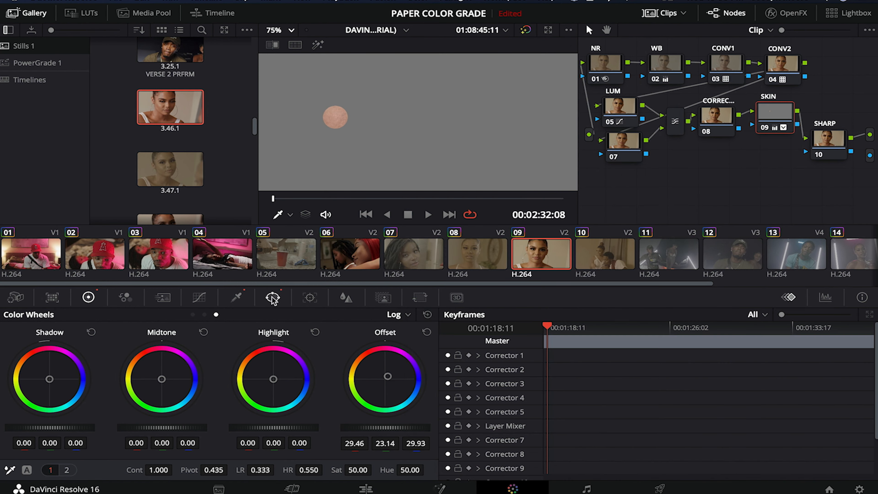
Fit the whole frame in the viewer and disable the SKIN node's circle window, comparing the image with the window on and off
left_click(272, 297)
left_click(278, 30)
left_click(278, 46)
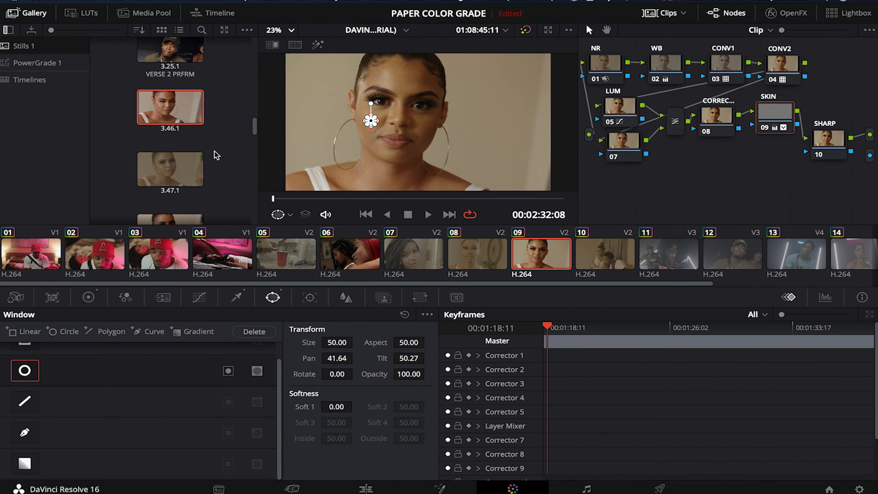
left_click(27, 375)
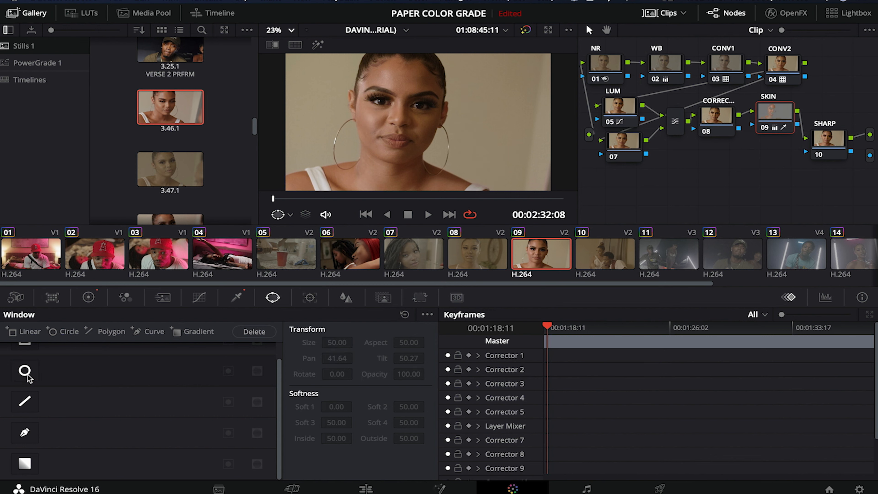
left_click(25, 372)
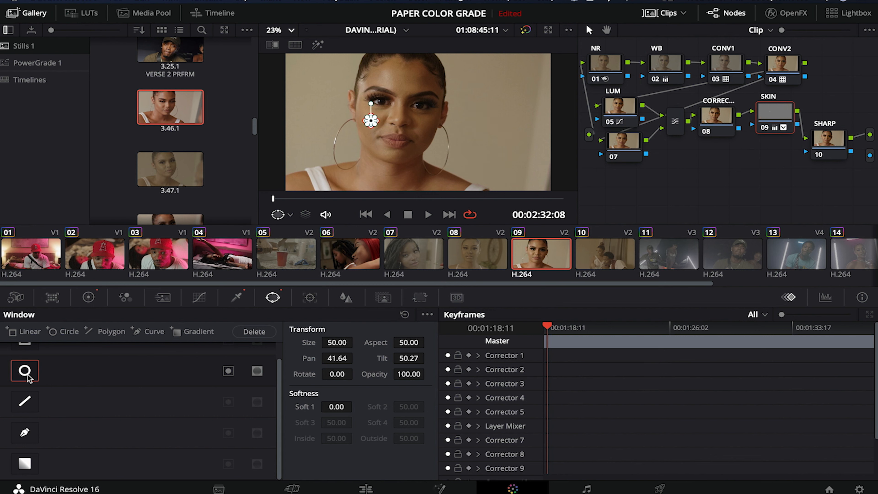
left_click(28, 376)
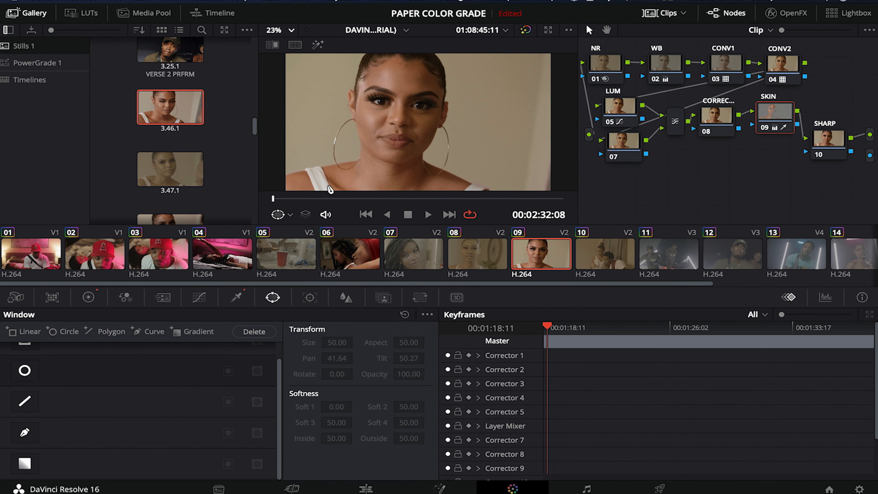
Extend clip 09's node graph between SKIN and SHARPEN with nodes for face refinement and beauty
key("alt+o")
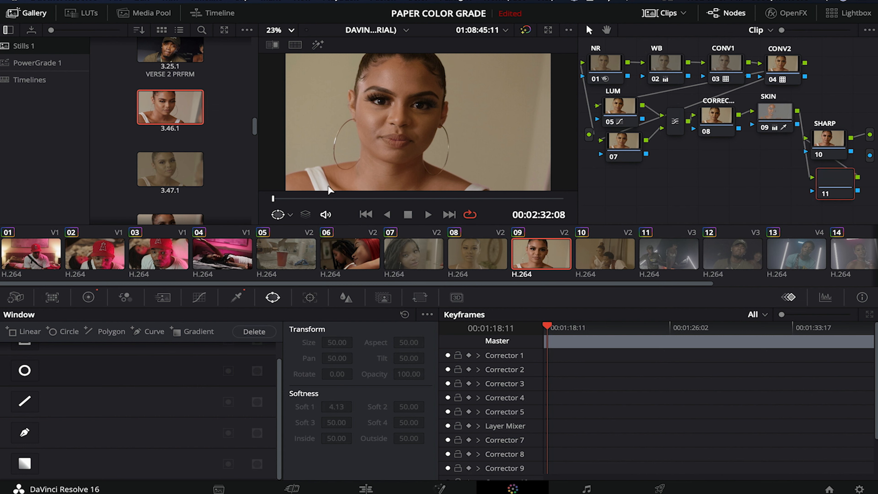
key("alt+s")
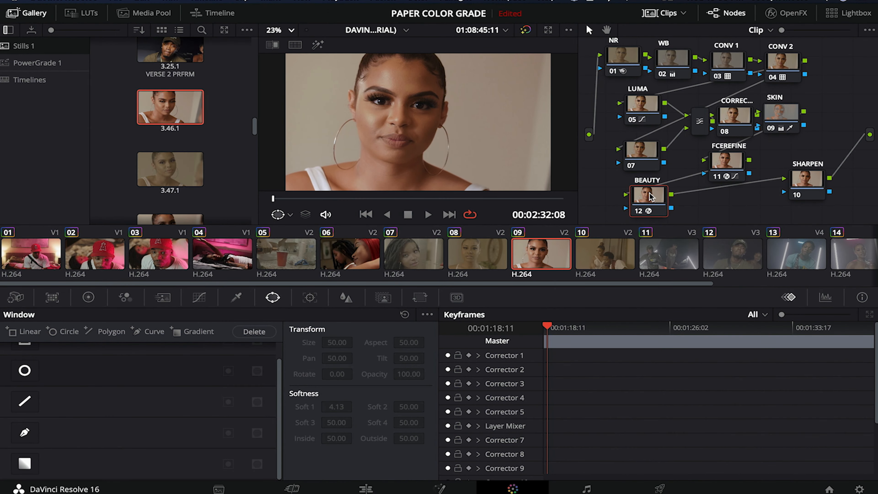
Examine the woman's face with the FCEREFINE and BEAUTY nodes applied at 75%, 50% and 25% zoom
left_click(292, 30)
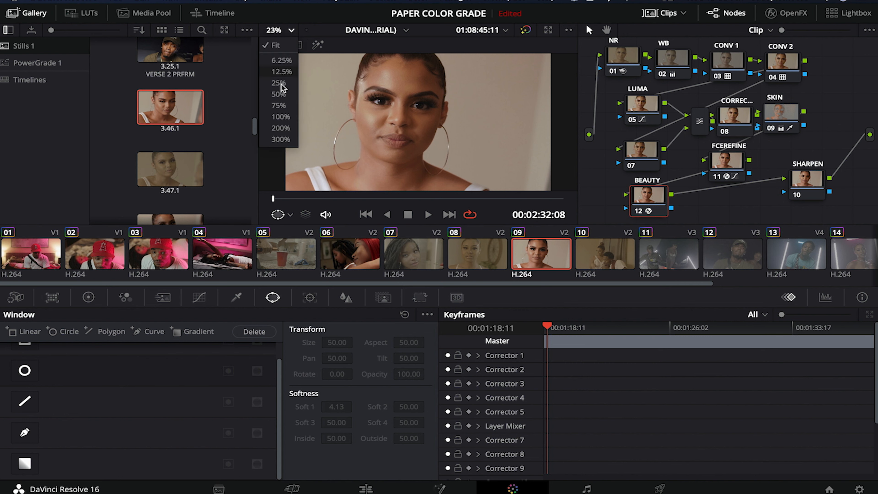
left_click(279, 108)
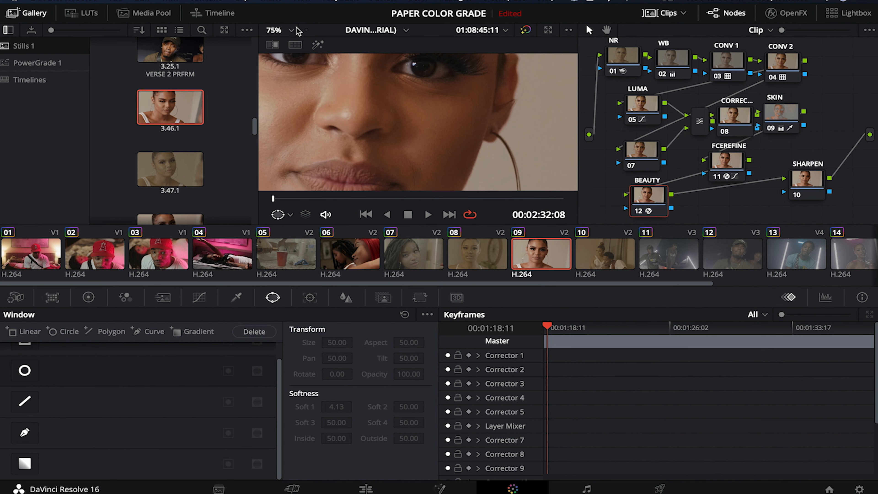
left_click(292, 31)
left_click(285, 94)
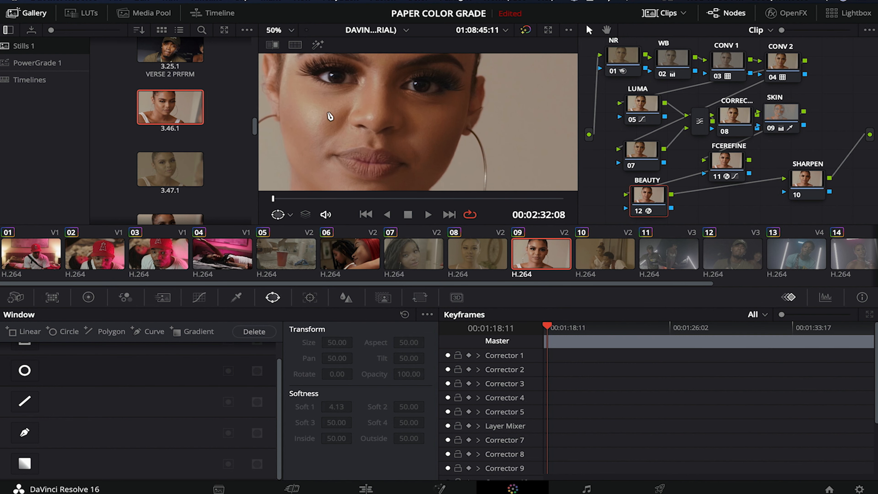
scroll(330, 116, "down", 2)
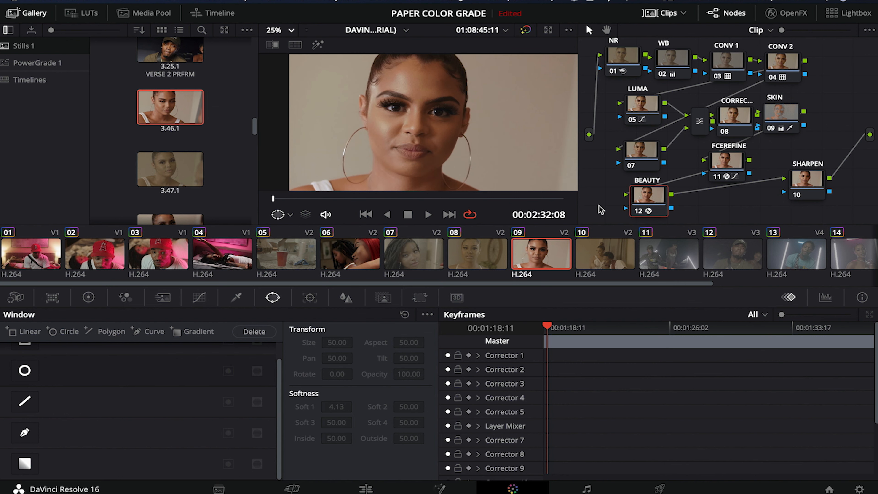
Compare the woman's face at 50% zoom with the BEAUTY node off and on, and return to the full frame
key("ctrl+d")
left_click(292, 31)
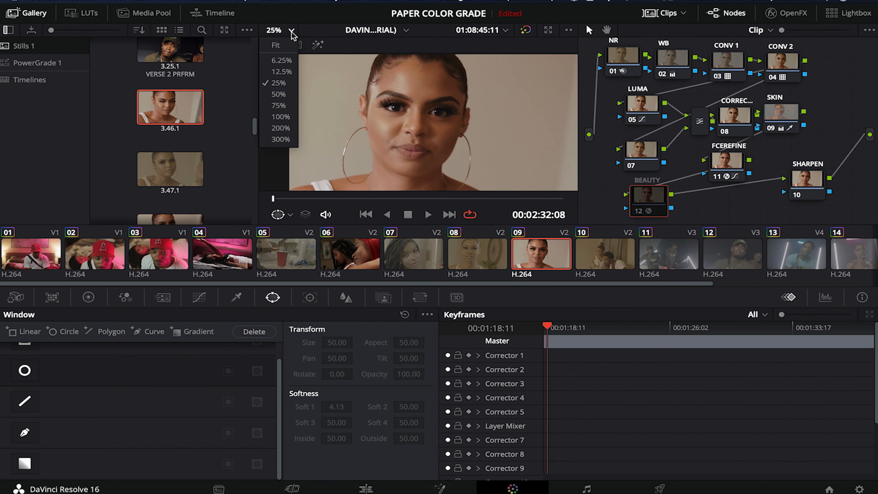
left_click(281, 94)
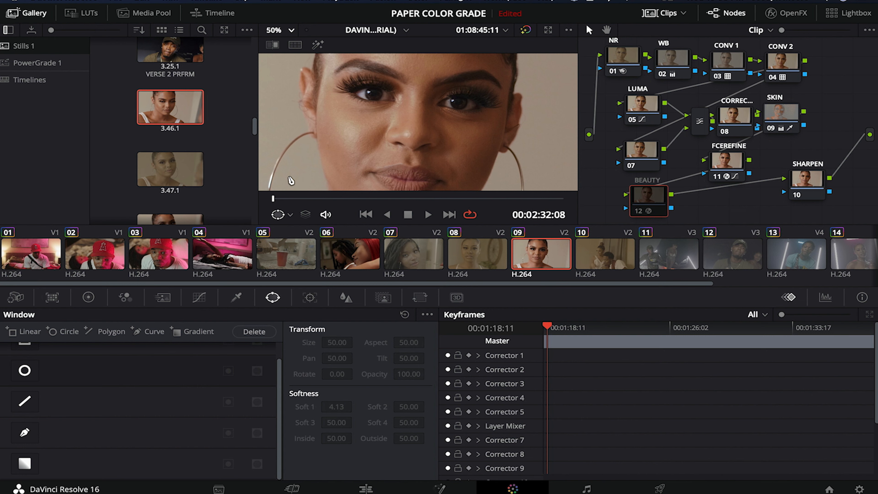
key("ctrl+d")
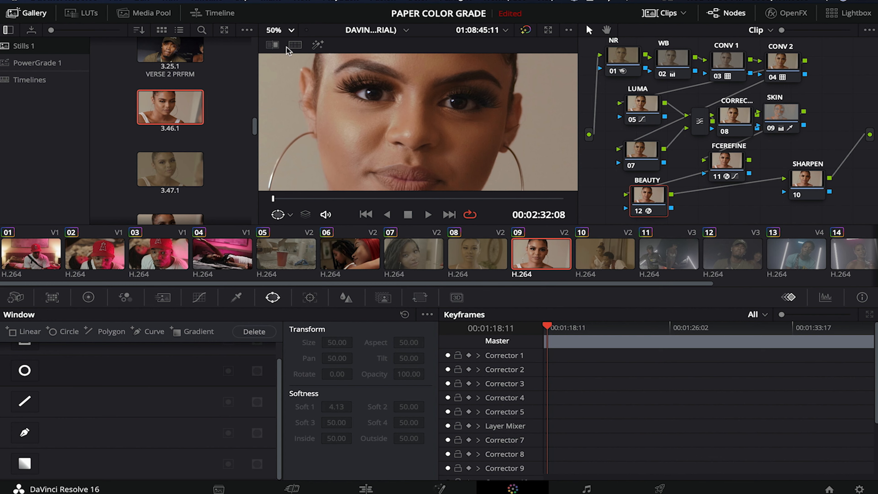
left_click(292, 30)
left_click(283, 50)
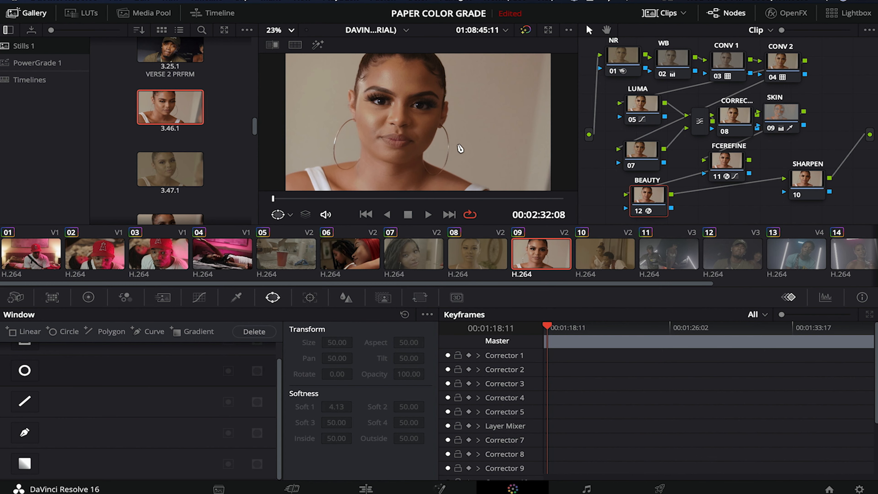
Sharpen clip 09 slightly in the SHARPEN node by lowering the linked Blur Radius
left_click(799, 189)
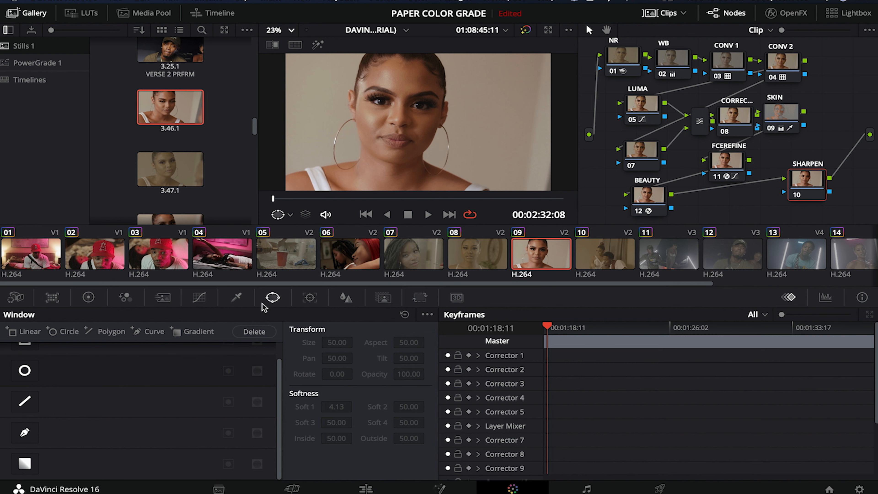
left_click(344, 297)
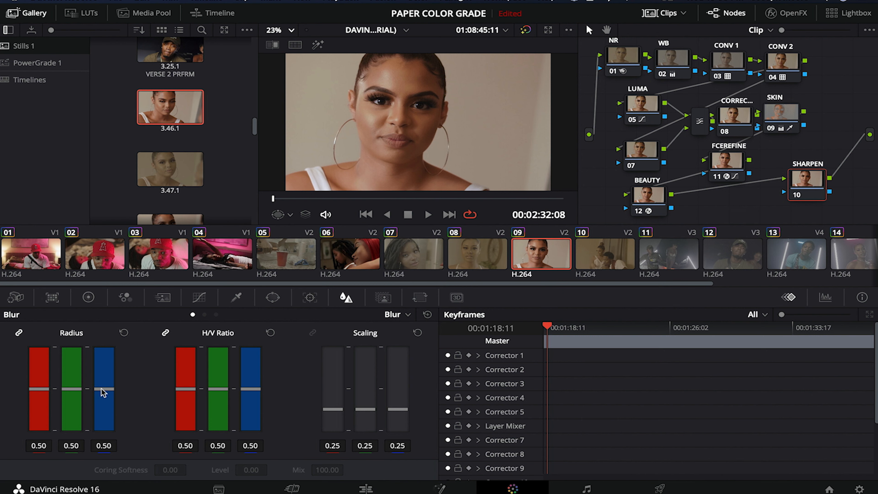
left_click_drag(101, 388, 102, 390)
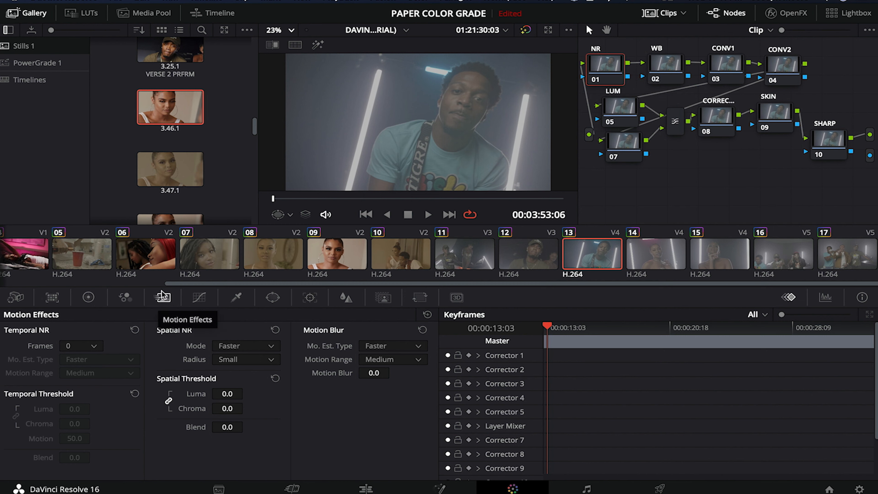
Denoise clip 13's NR node with 1 temporal frame, Luma and Chroma thresholds 5.0, Motion 10.7, and an unlinked spatial Chroma threshold of 7.0
left_click(86, 346)
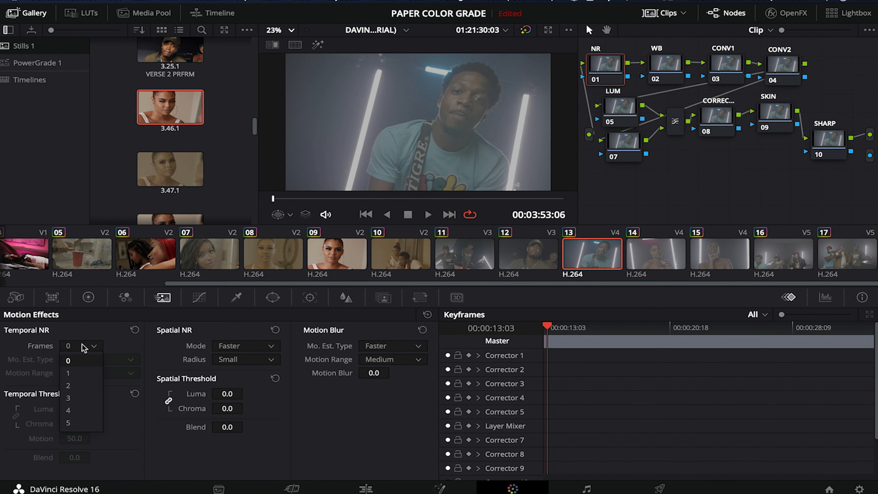
left_click(79, 370)
left_click_drag(72, 409, 81, 408)
left_click_drag(77, 439, 62, 438)
left_click(169, 401)
left_click_drag(218, 410, 223, 411)
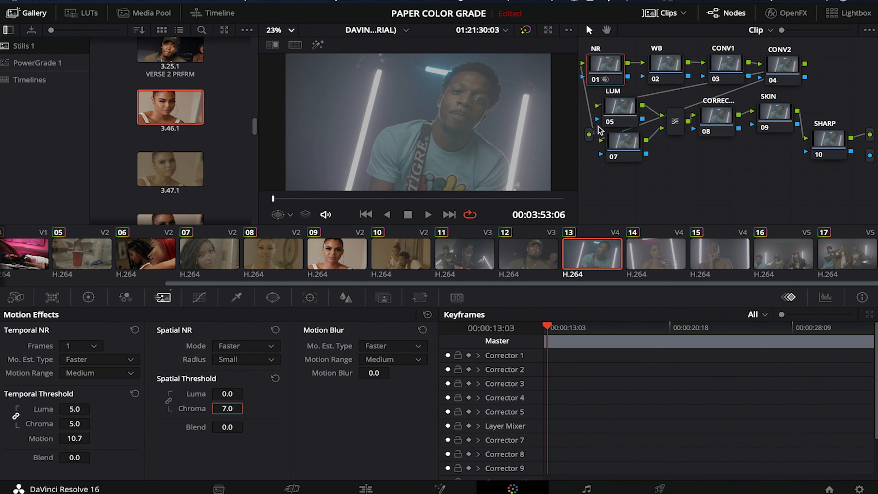
White-balance clip 13 in the WB node by sampling the pale lettering on the man's strap, magnified to 75%
left_click(665, 65)
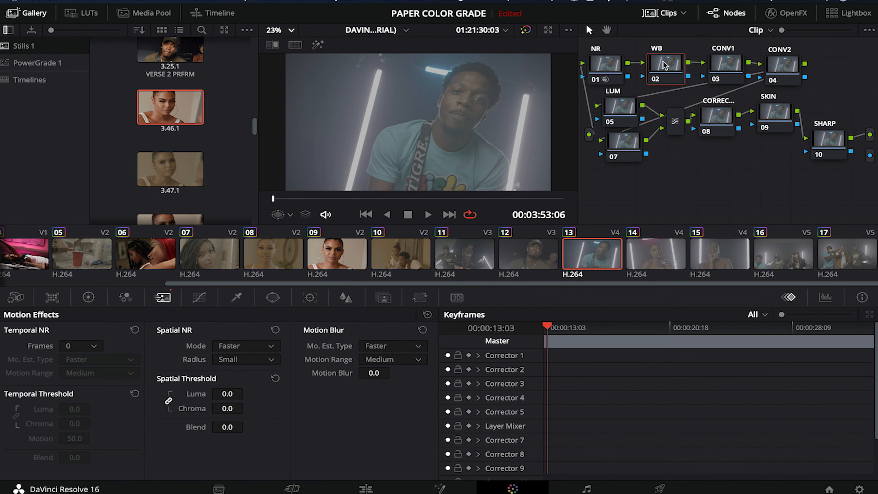
left_click(288, 30)
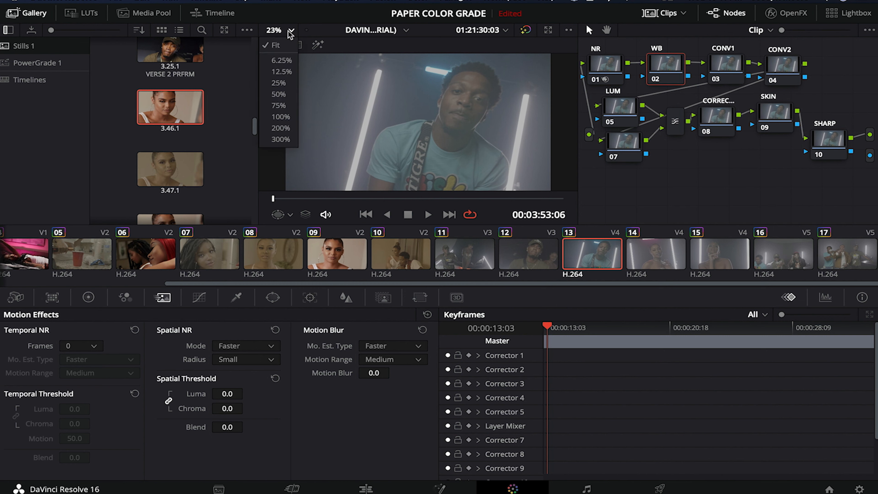
left_click(280, 109)
scroll(370, 166, "down", 5)
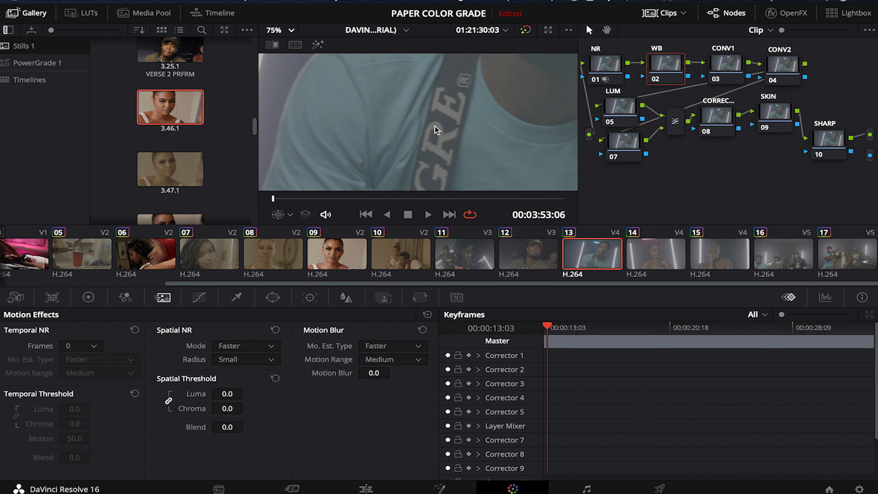
left_click(88, 297)
left_click(10, 470)
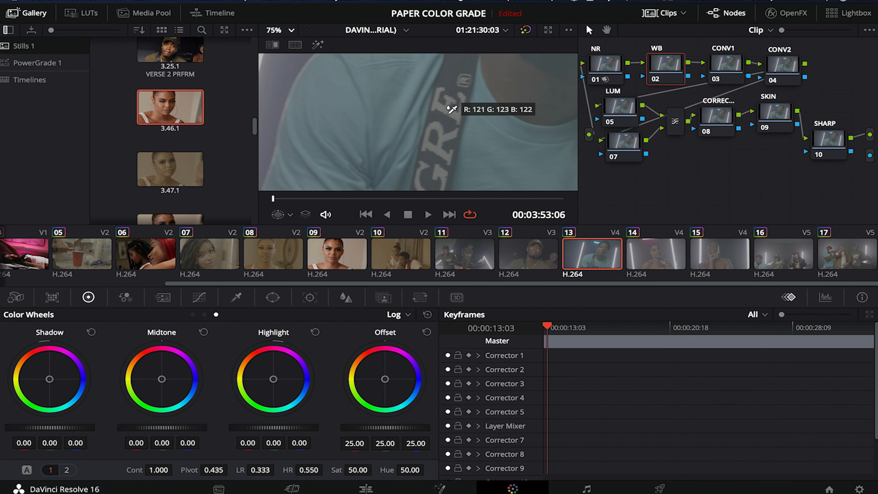
left_click(452, 108)
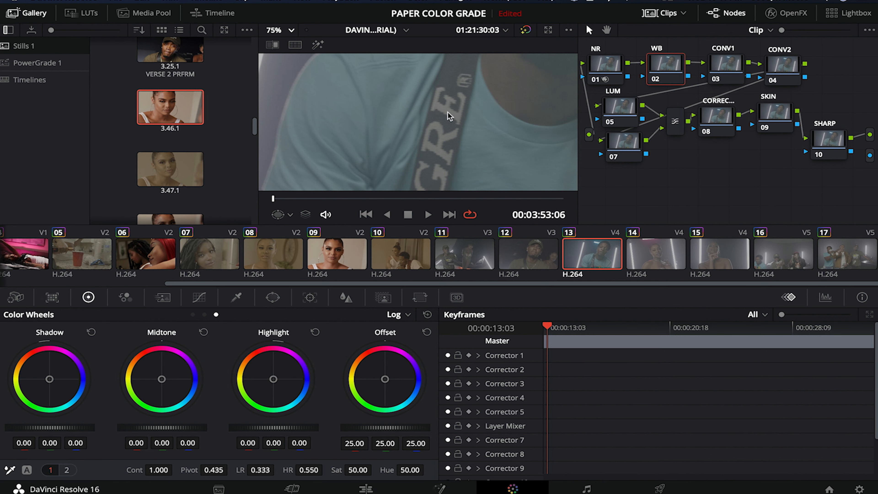
left_click(293, 30)
left_click(273, 60)
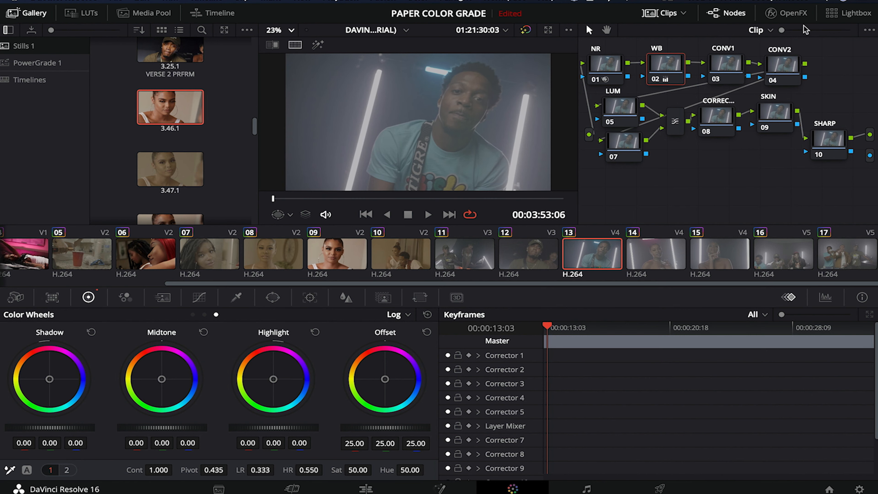
Apply the 65x color conversion 3D LUT GHa Daylight (Linear 65x) to the CONV1 node
left_click(728, 68)
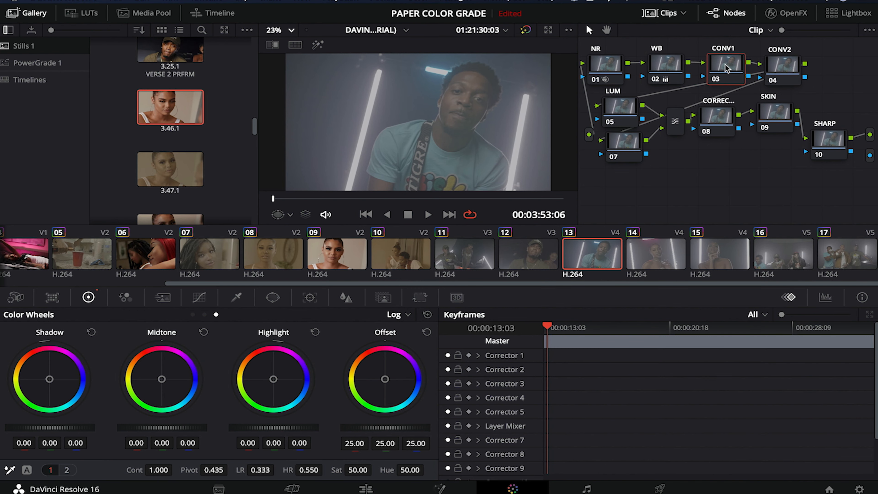
right_click(728, 68)
mouse_move(750, 190)
mouse_move(659, 227)
mouse_move(428, 463)
mouse_move(651, 399)
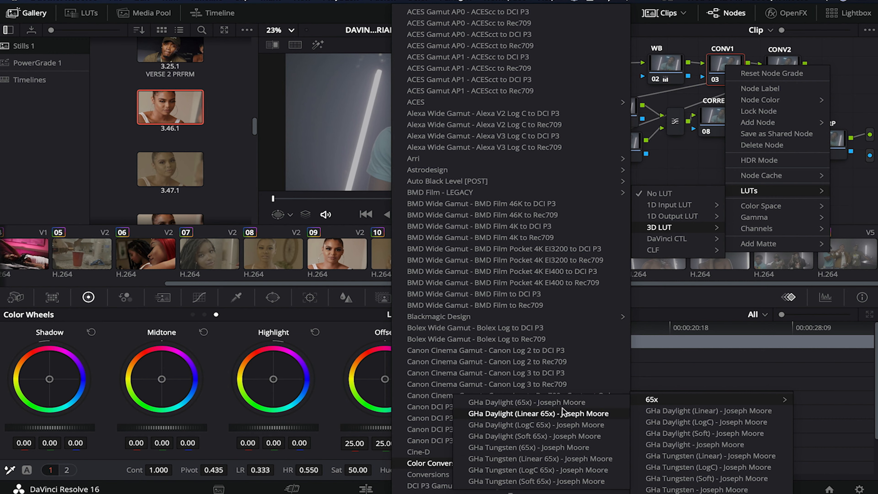
left_click(562, 413)
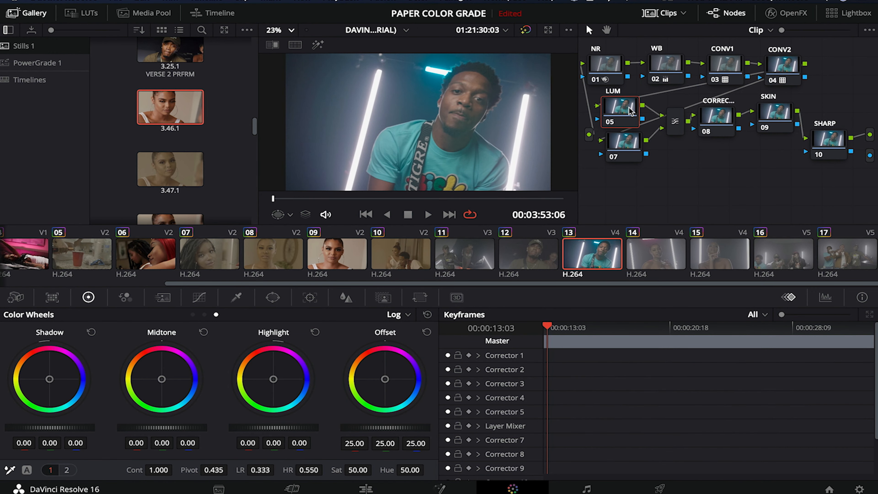
Shape the LUM node's luminance curve into a gentle S against the waveform, lowering the shadows and lifting midtones and highlights, checking another frame
left_click(827, 298)
left_click(775, 314)
left_click(776, 341)
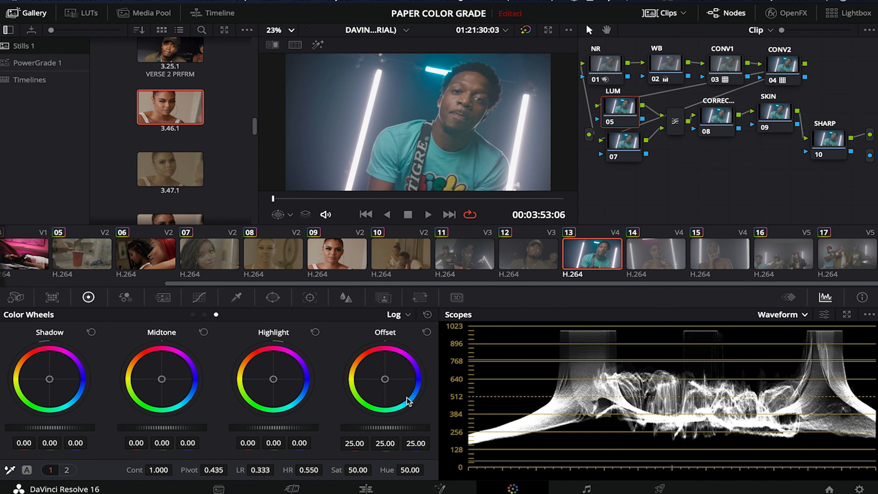
left_click(200, 298)
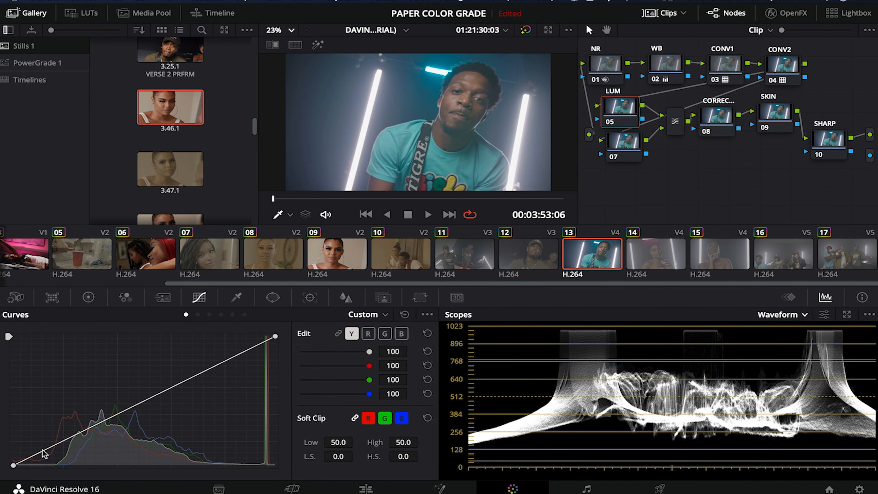
left_click_drag(38, 454, 63, 463)
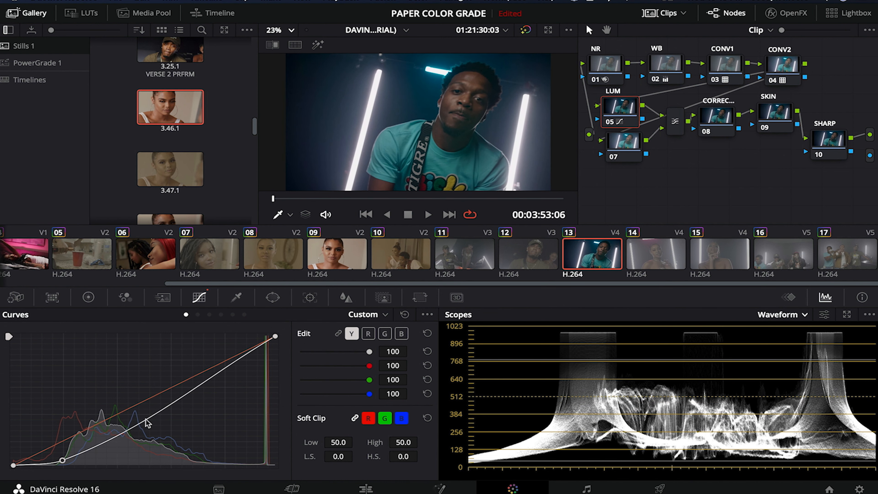
left_click_drag(148, 418, 148, 416)
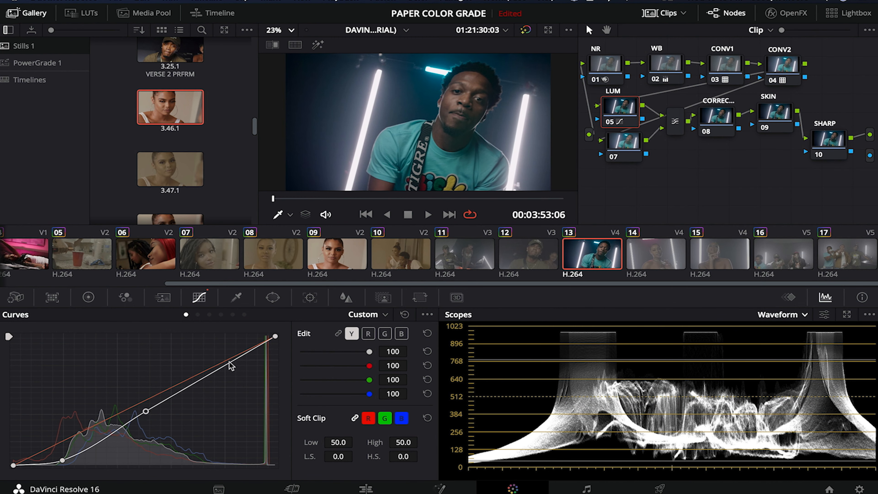
left_click_drag(230, 365, 225, 359)
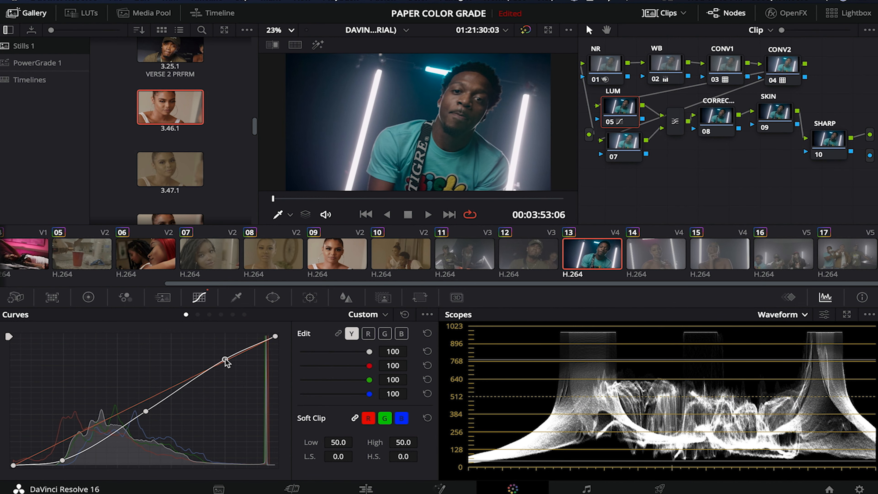
left_click(324, 198)
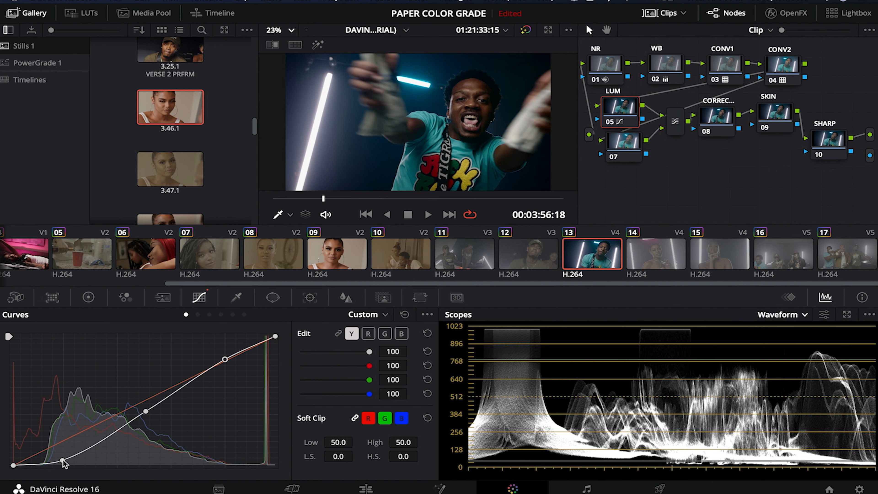
left_click_drag(63, 460, 62, 458)
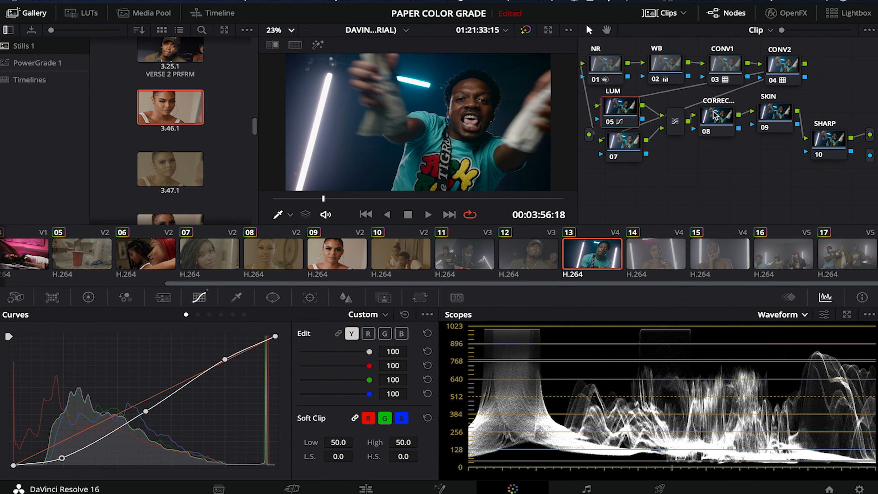
Qualify the man's facial skin in the SKIN node, extending the sampled range to Hue 34.6, Width 2.9 and Luminance 50.3 to 68.8 with Highlight
left_click(776, 115)
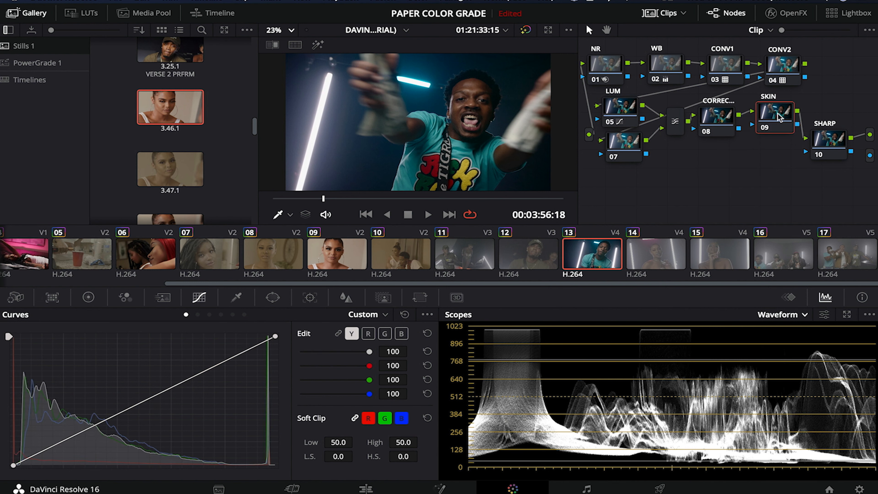
left_click(237, 297)
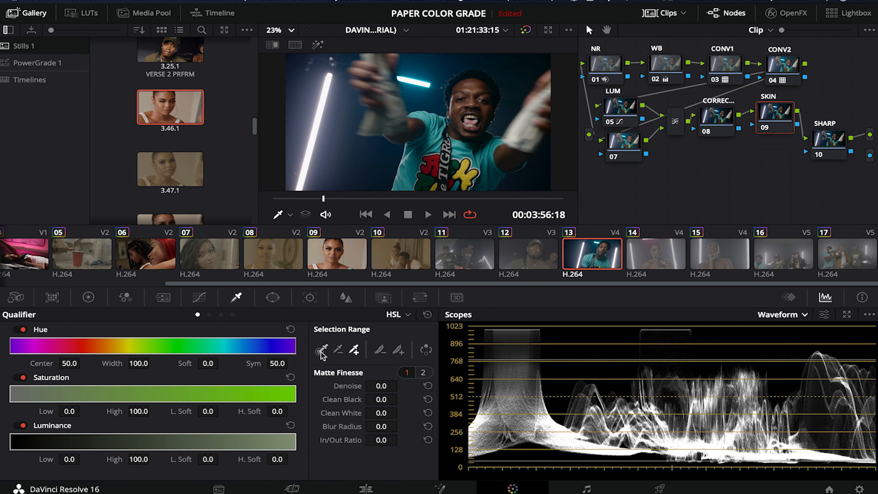
left_click(490, 105)
left_click(318, 46)
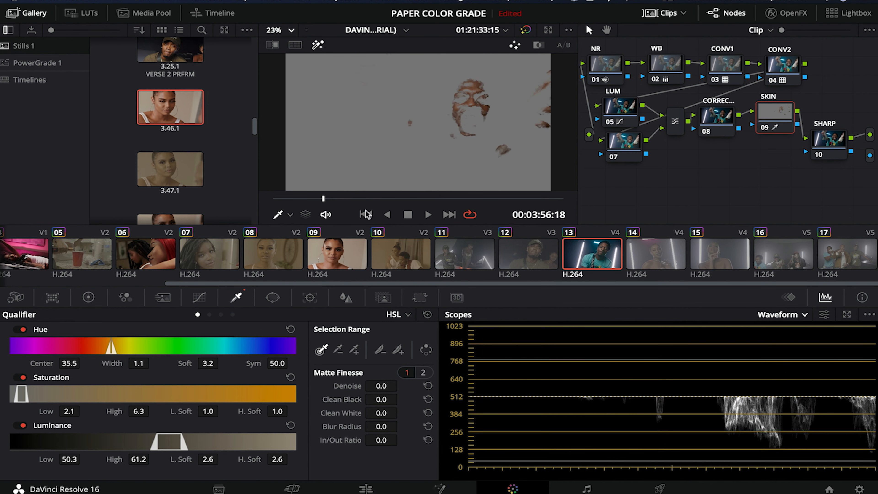
left_click(287, 32)
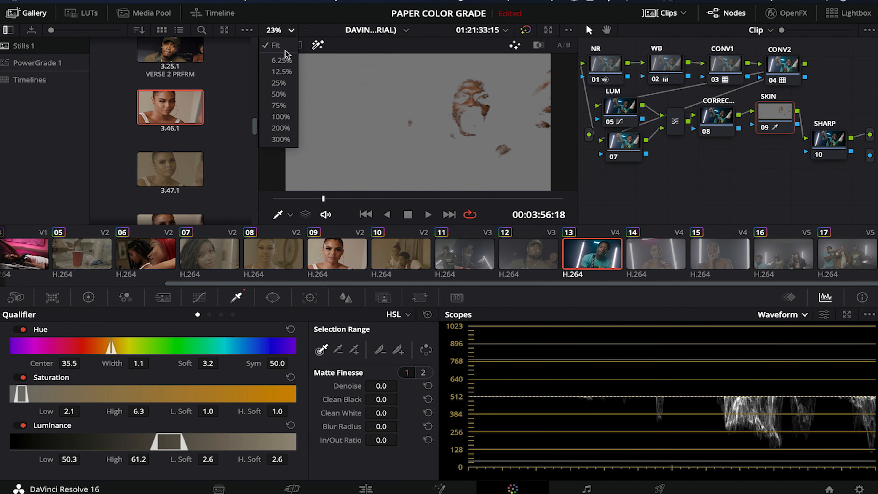
left_click(278, 106)
left_click(480, 86)
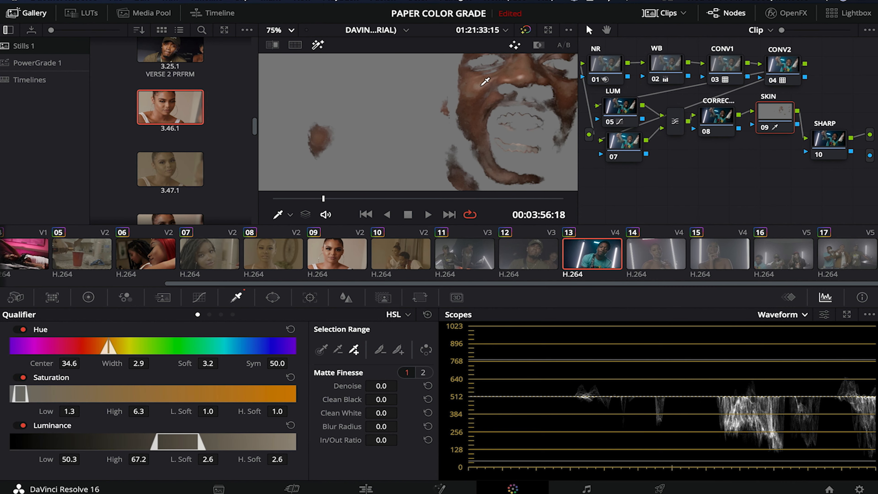
left_click(480, 83)
key("shift+z")
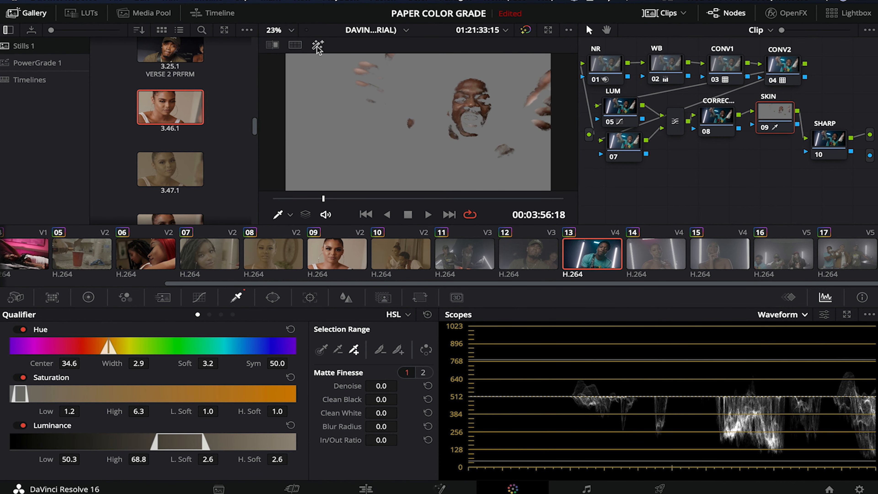
left_click(317, 45)
Add a small circle window to the SKIN node and place it on the man's cheek at about Pan 56.58, Tilt 52.44
left_click(272, 298)
left_click(25, 370)
left_click_drag(451, 138, 428, 123)
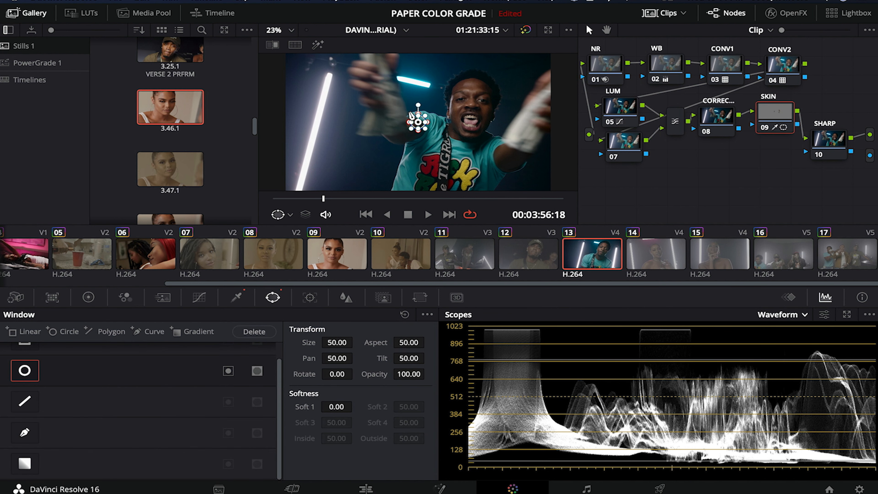
left_click(291, 30)
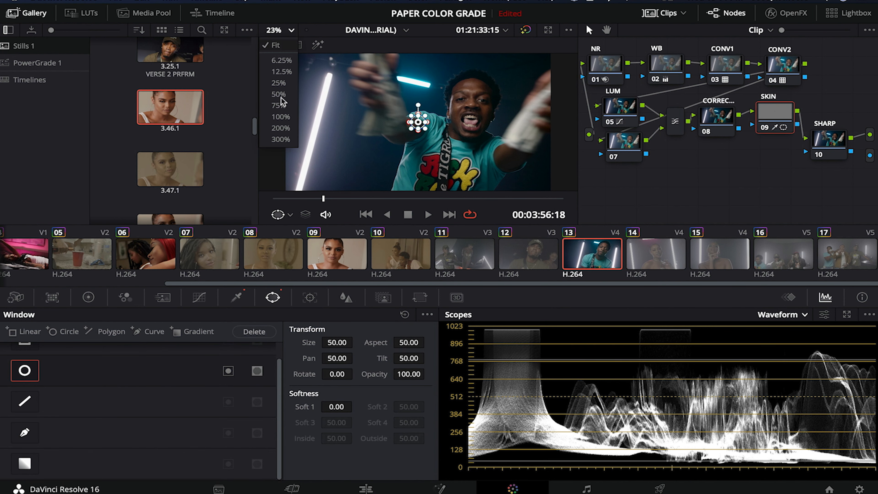
left_click(279, 105)
left_click_drag(329, 151, 457, 108)
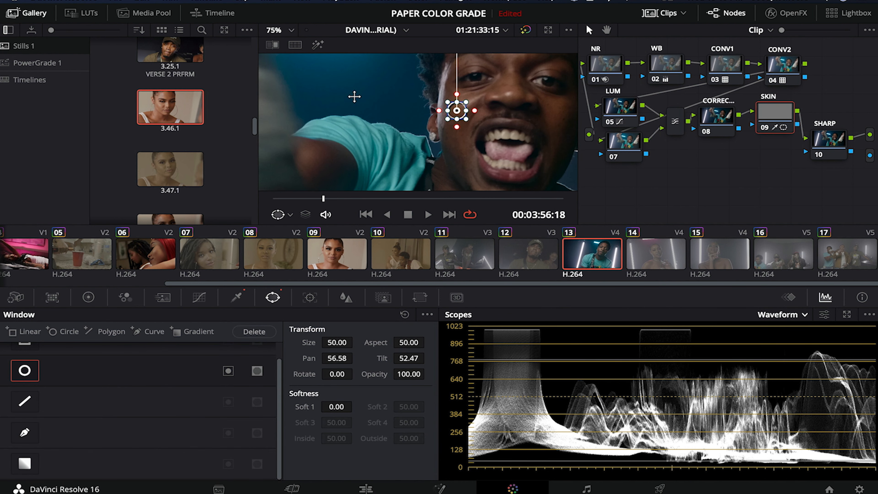
Isolate the windowed cheek patch with Highlight and show it on an enlarged Vectorscope
left_click(318, 45)
left_click(781, 315)
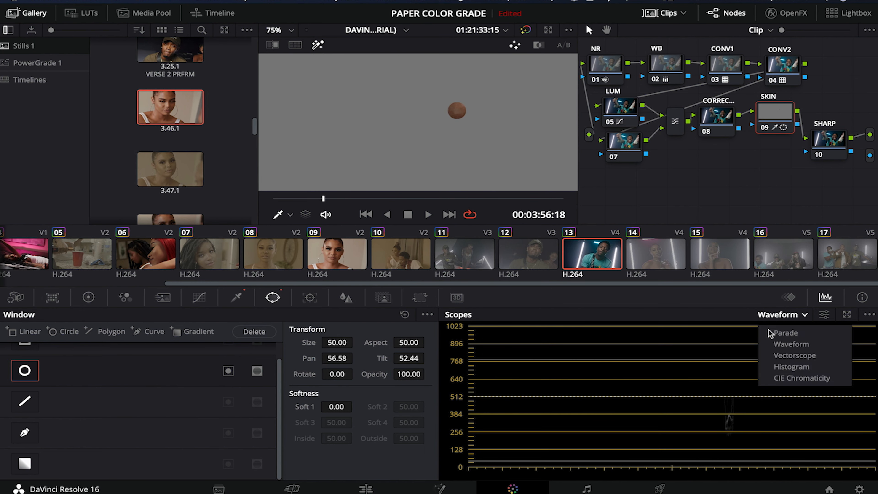
left_click(776, 356)
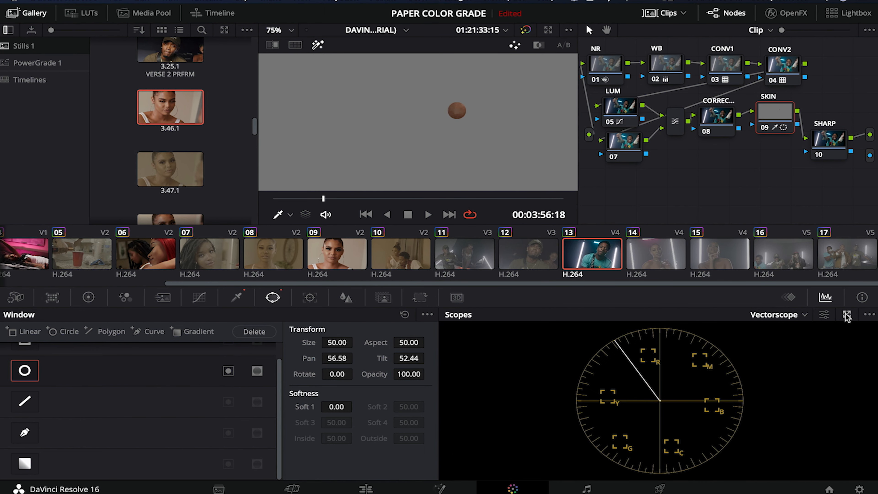
left_click(847, 316)
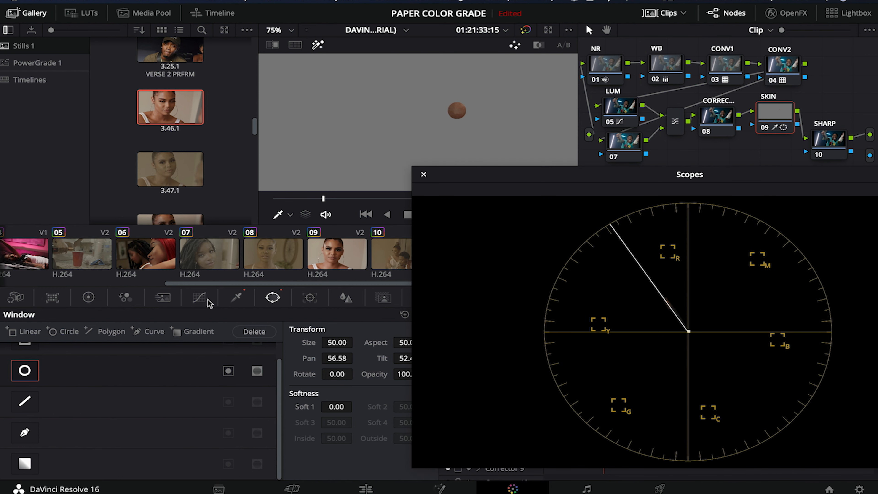
Balance the SKIN node's Offset color to 26.38, 24.47, 25.86 against the skin-tone line, then close the enlarged scope
left_click(88, 298)
left_click_drag(389, 382, 386, 380)
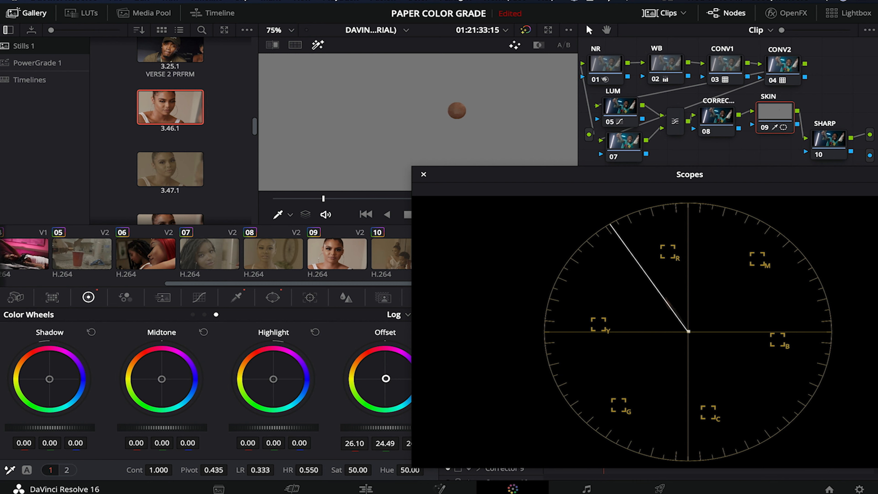
left_click_drag(386, 379, 386, 378)
left_click_drag(385, 379, 386, 379)
left_click(423, 176)
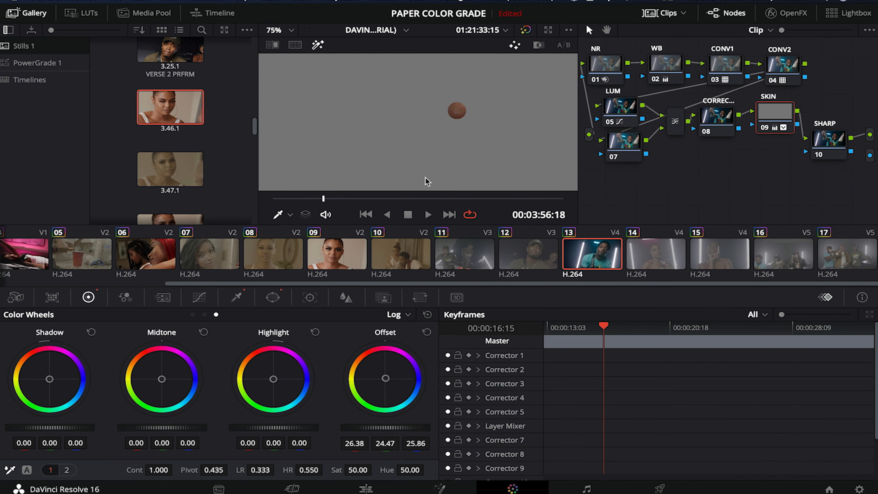
Turn off Highlight, remove the circle window from the SKIN node and fit the whole frame in the viewer
left_click(317, 46)
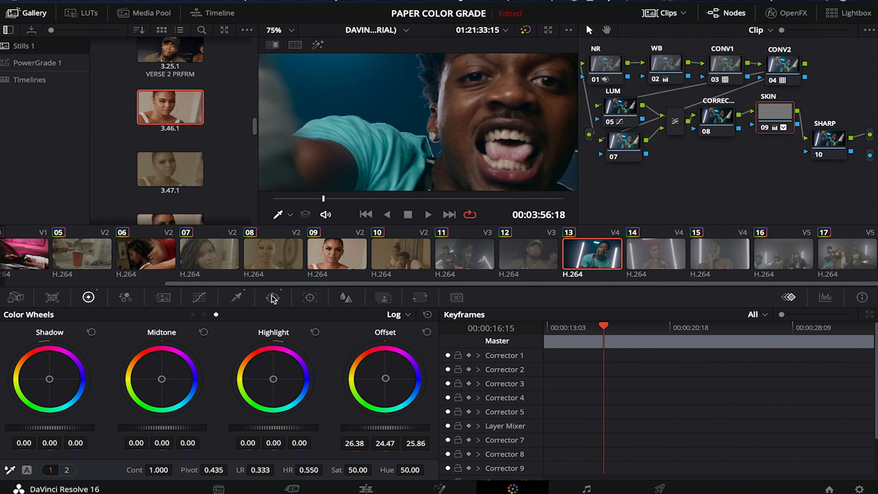
left_click(272, 297)
left_click(279, 30)
left_click(280, 46)
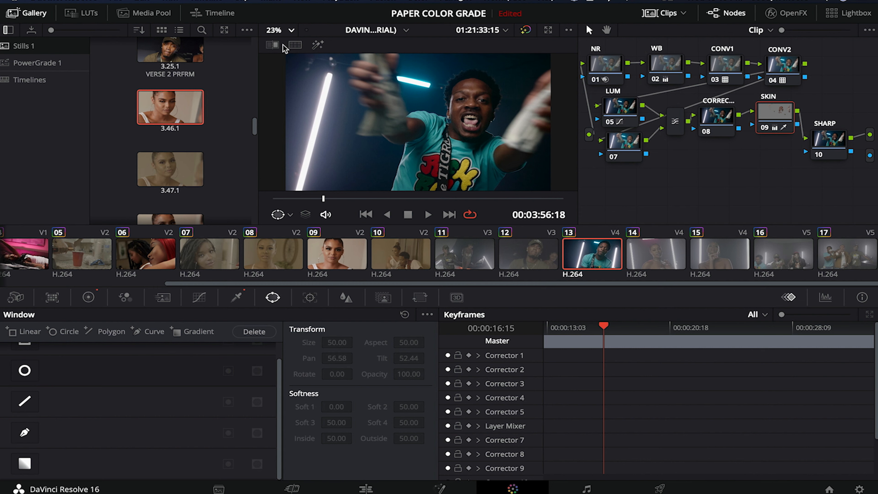
Sharpen the SHARP node with a linked Radius of 0.47 and compare the clip with the grade bypassed
left_click(828, 141)
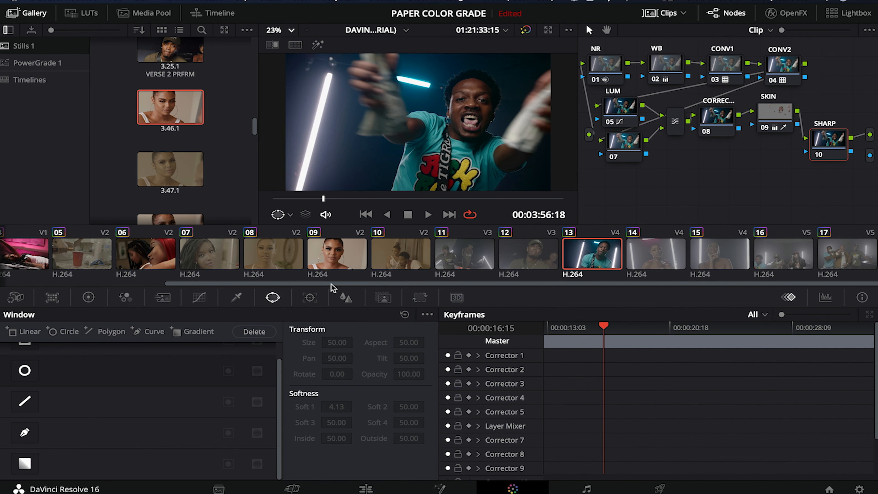
left_click(346, 298)
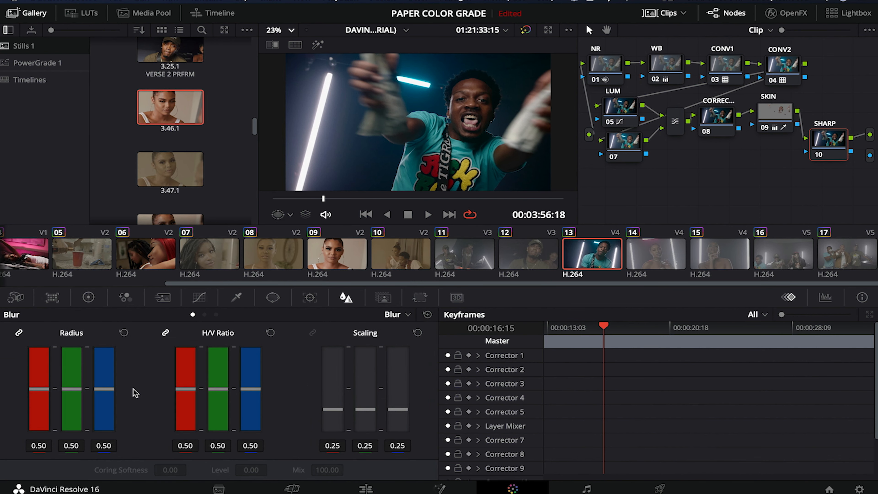
left_click_drag(104, 390, 102, 392)
left_click(526, 29)
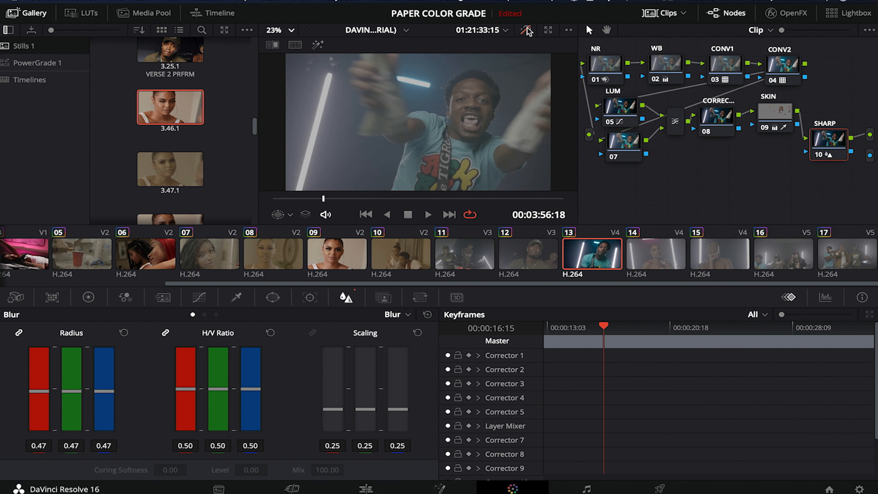
left_click(525, 30)
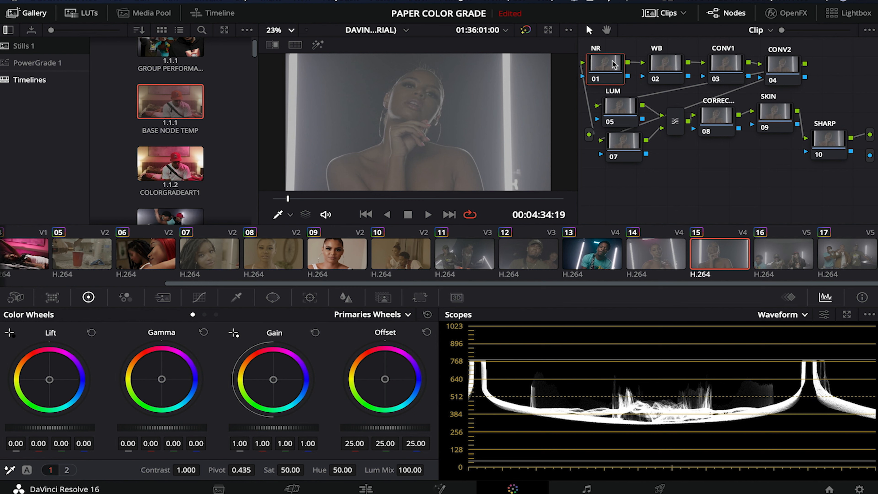
Apply noise reduction to clip 15's NR node with 1 temporal frame, Motion threshold 10.7 and spatial Chroma 7.0
left_click(163, 297)
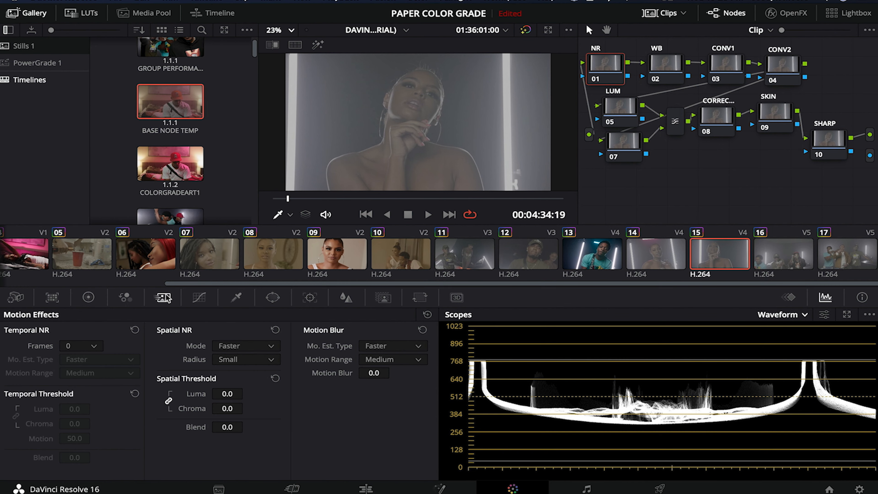
left_click(76, 350)
left_click(73, 373)
left_click_drag(77, 438, 71, 438)
left_click_drag(220, 409, 224, 410)
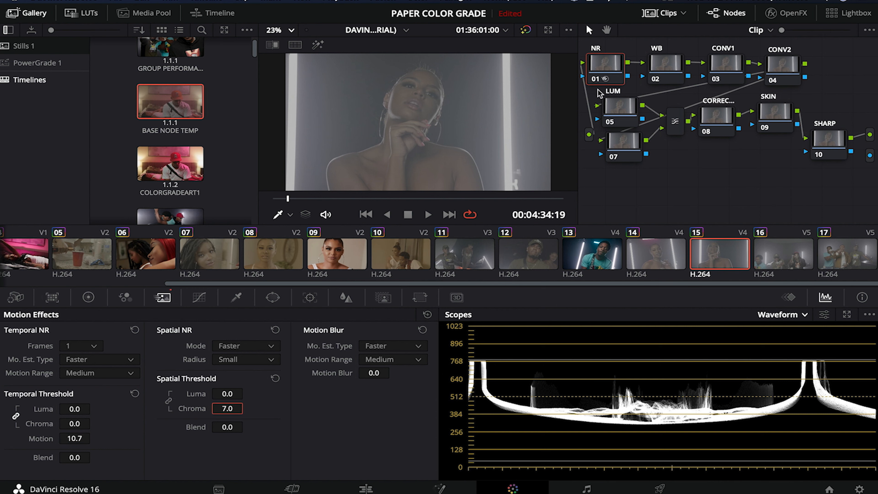
White-balance the WB node in Log wheel mode by sampling the bright light tube beside the woman
left_click(661, 68)
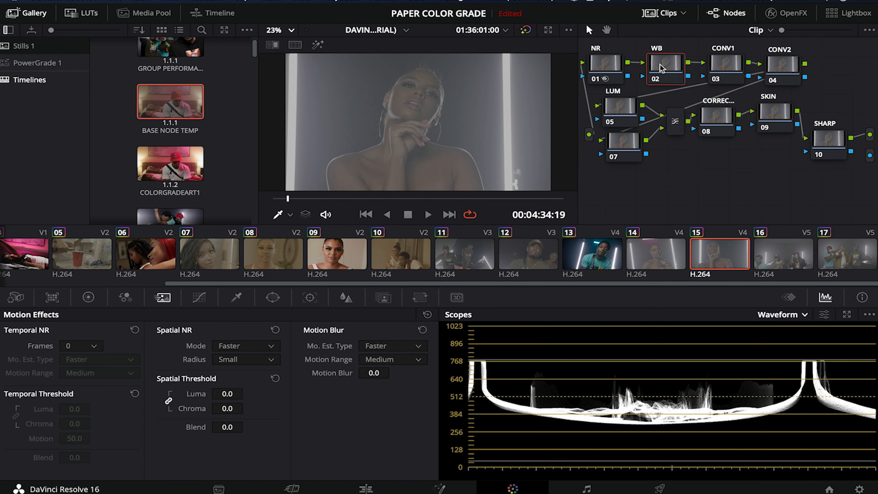
left_click(83, 299)
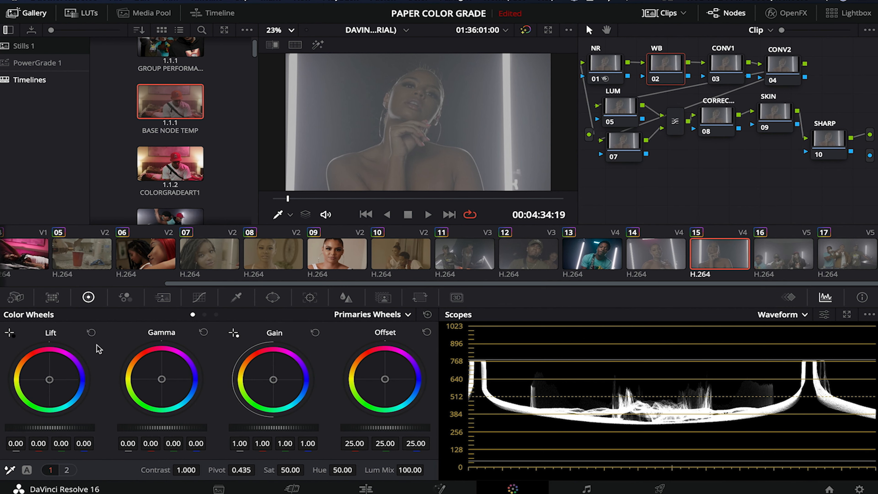
left_click(399, 316)
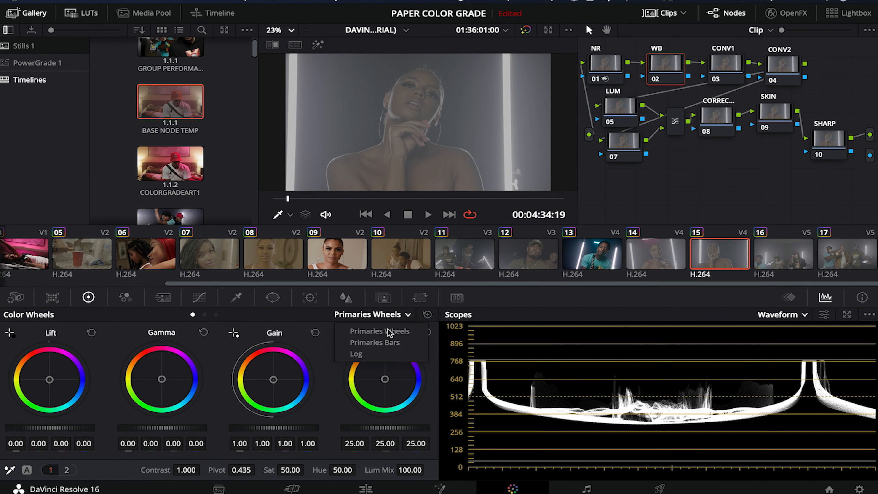
left_click(373, 354)
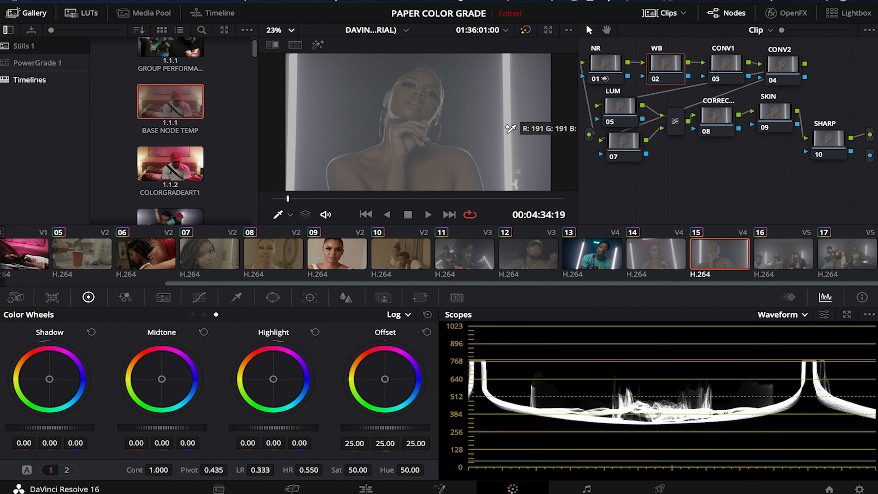
left_click(507, 132)
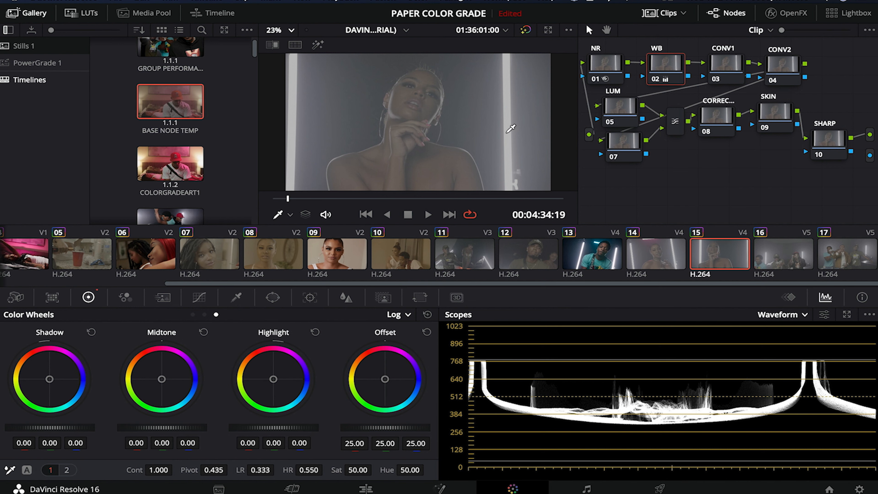
Apply a 3D LUT from Color Conversions to the CONV1 node and a conversion LUT to the CONV2 node
right_click(725, 65)
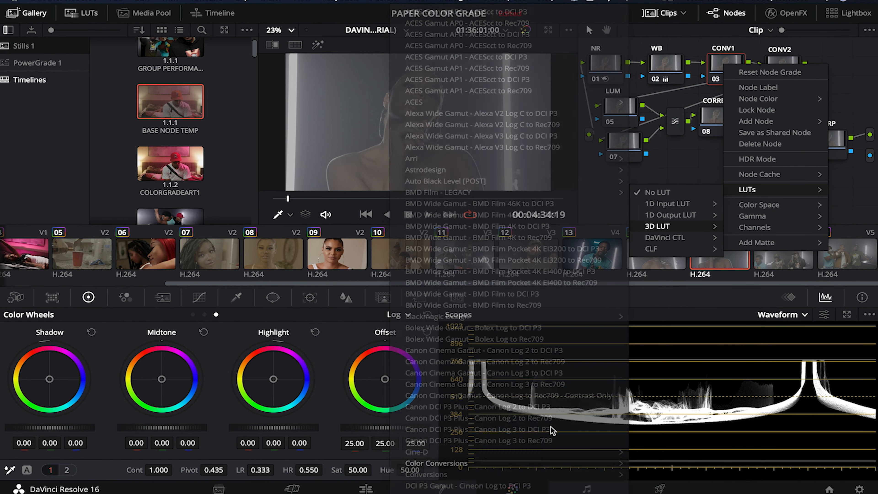
left_click(627, 111)
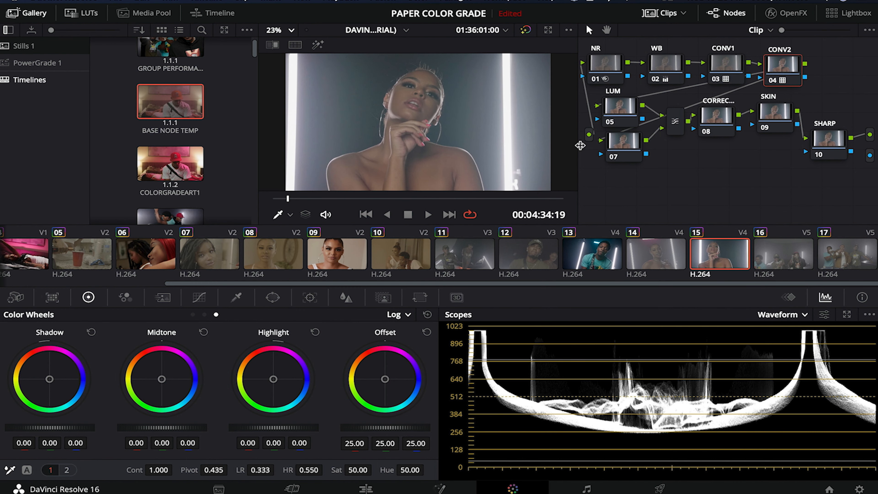
Shape the LUM node's luminance curve with three points, pulling down shadows and midtones and lifting the highlights back to the diagonal
left_click(625, 108)
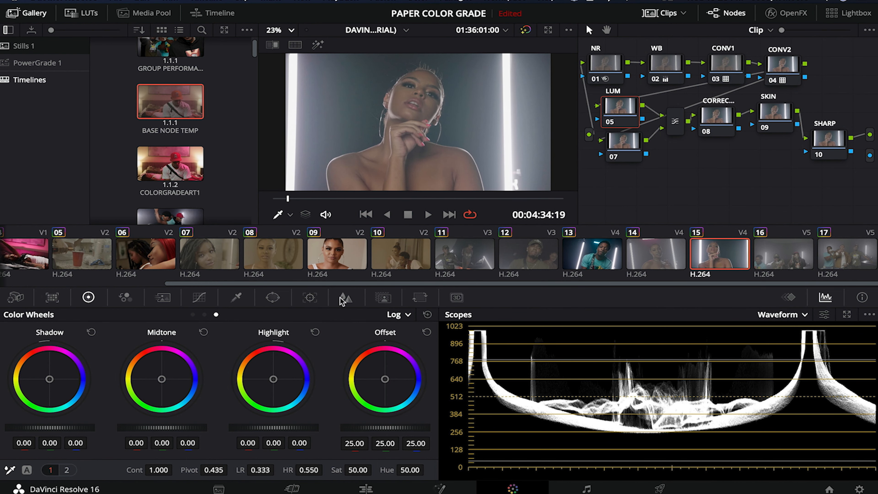
left_click(198, 298)
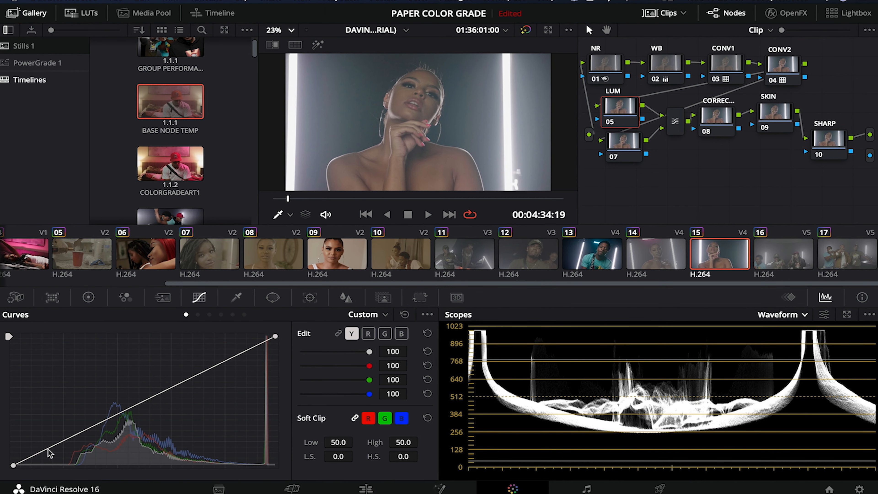
left_click_drag(50, 453, 71, 456)
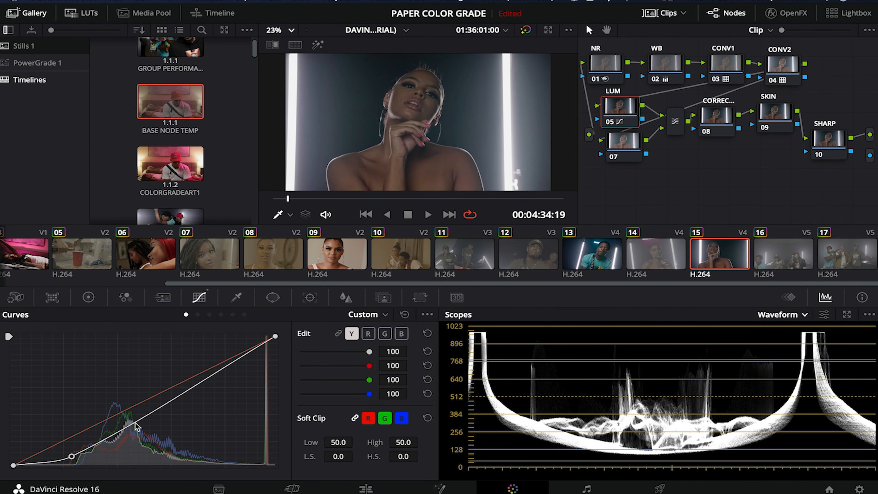
left_click(143, 417)
left_click_drag(144, 413, 142, 415)
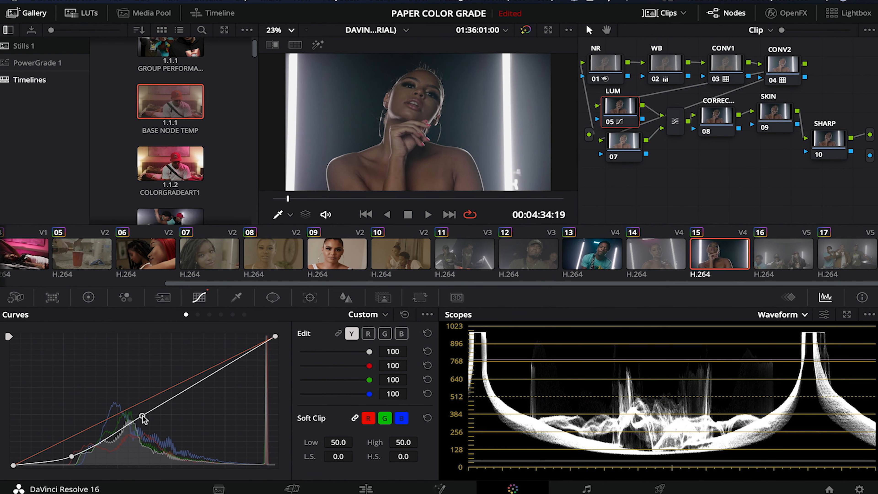
left_click(223, 366)
left_click_drag(224, 366, 220, 362)
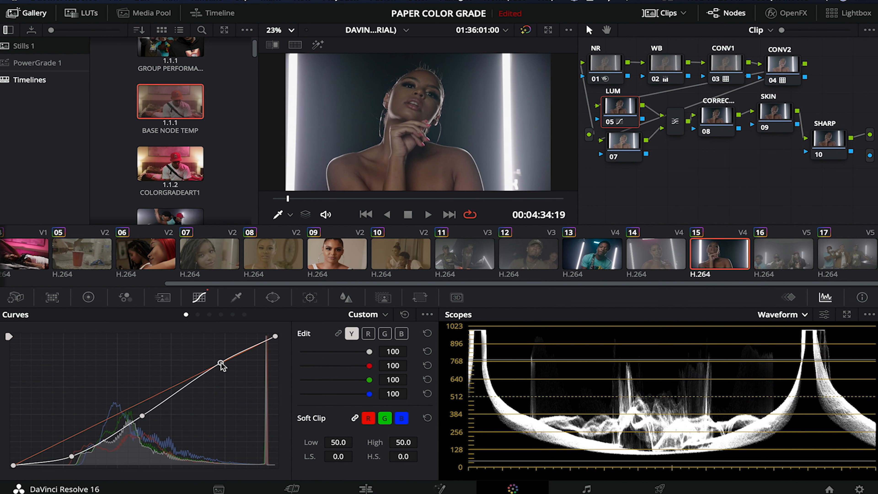
left_click_drag(142, 416, 143, 414)
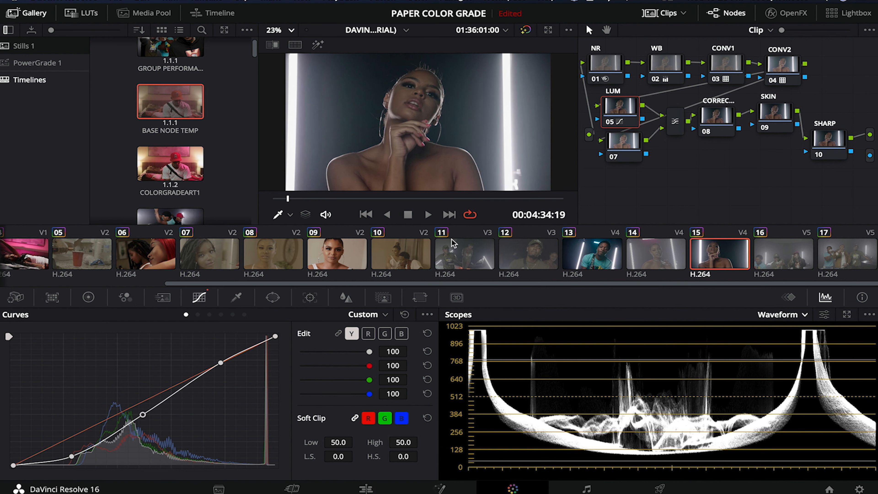
Lower the correction node's Offset to 23.70 on all three channels
left_click(720, 121)
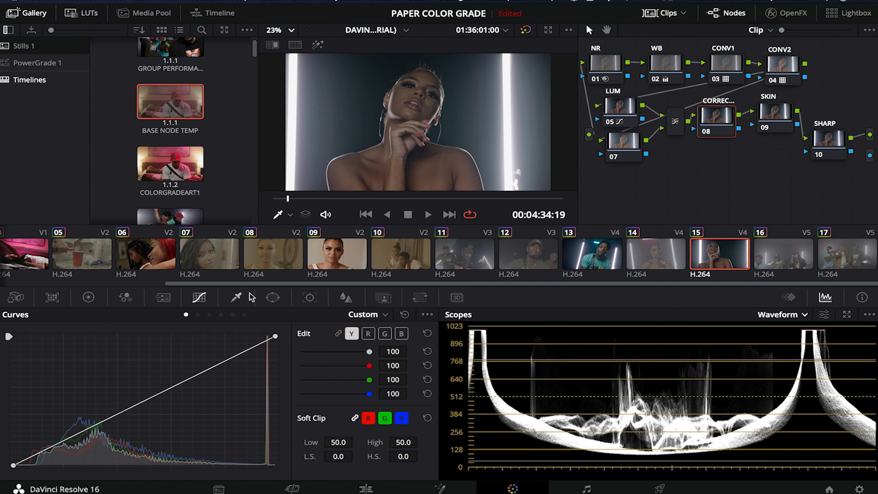
left_click(88, 297)
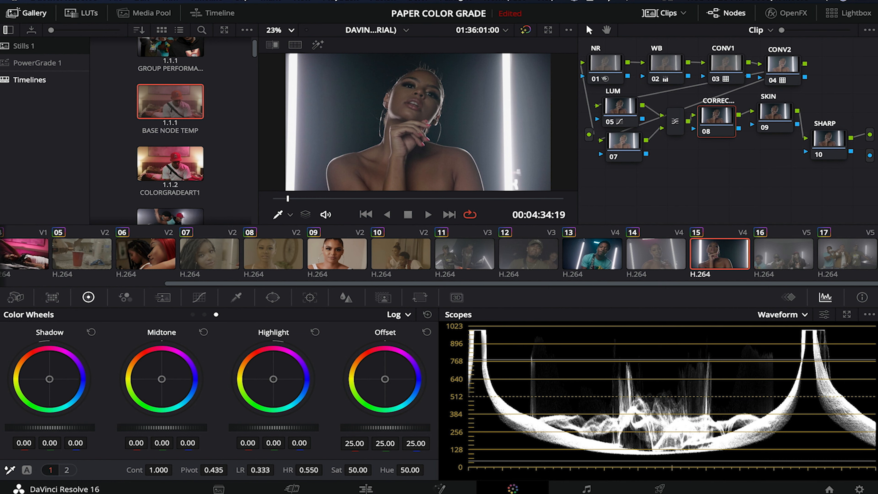
left_click_drag(385, 427, 376, 428)
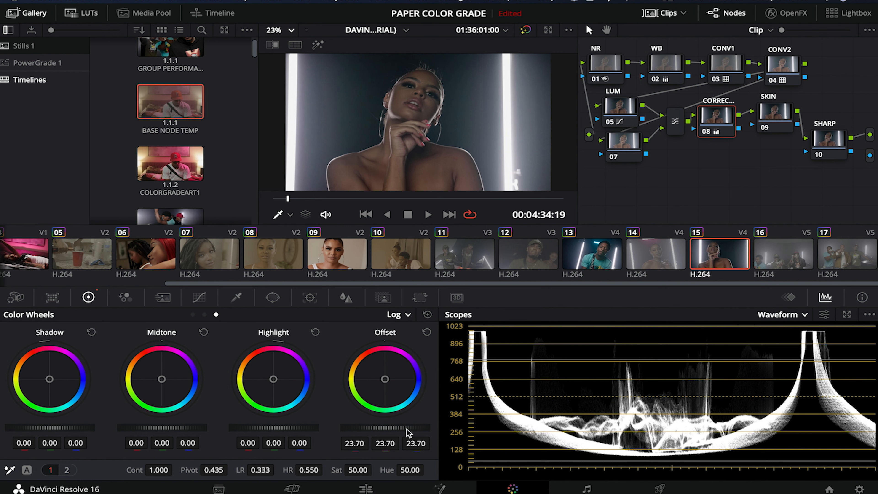
Qualify the woman's facial skin in the SKIN node at Hue 35.4, Width 21.8 and Luminance 53.6 to 63.9, checking it with Highlight
left_click(776, 115)
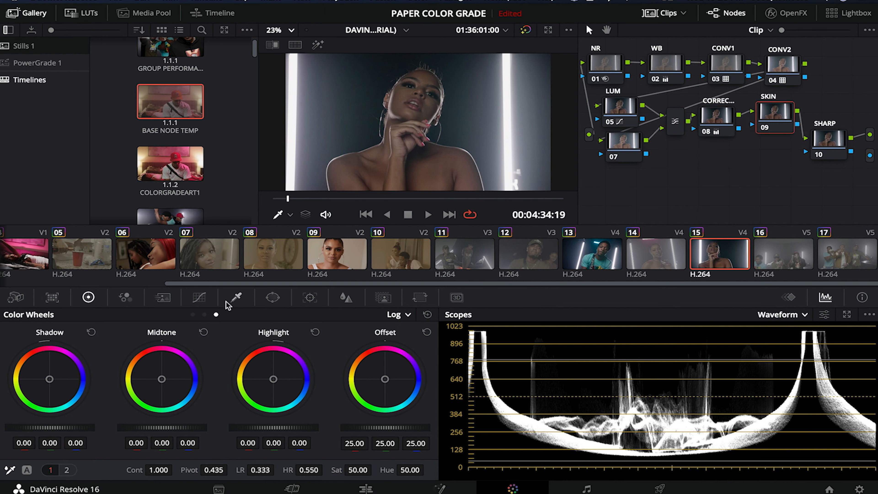
left_click(237, 298)
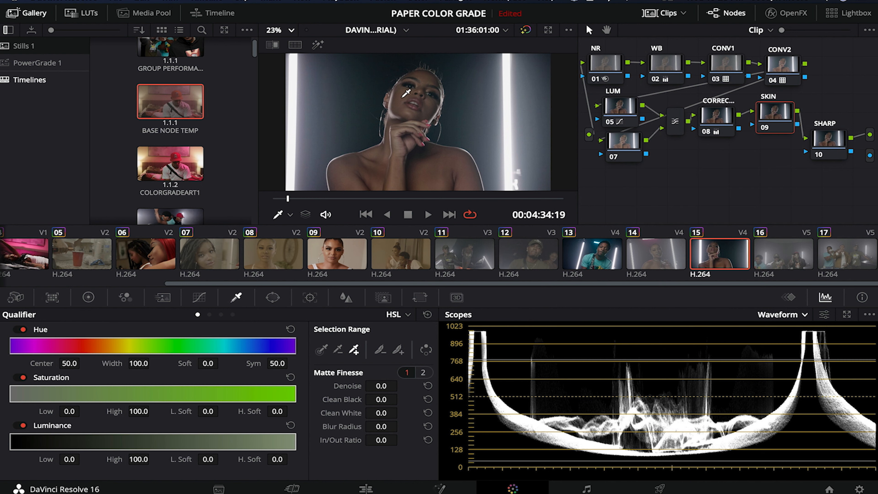
left_click(403, 96)
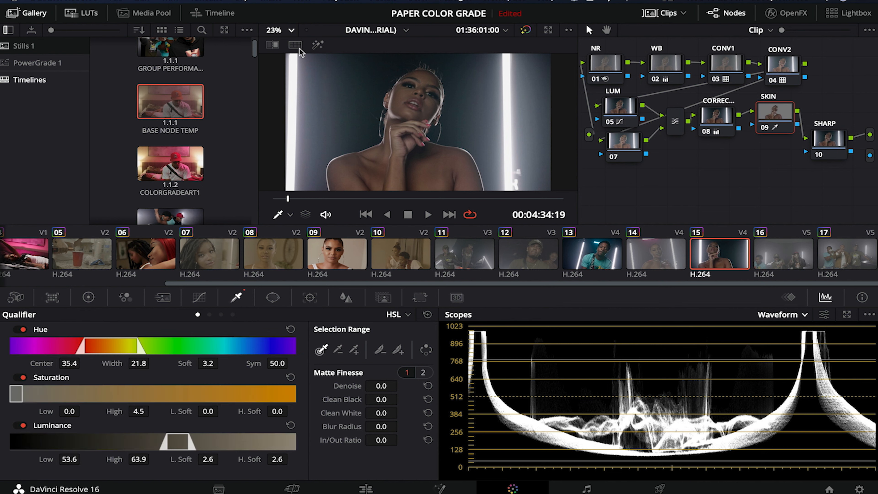
left_click(317, 45)
left_click(318, 45)
Add a small circle window on the woman's cheek at Pan 47.02, Tilt 54.72 with Soft 1 at 0.72, and isolate it with Highlight
left_click(273, 298)
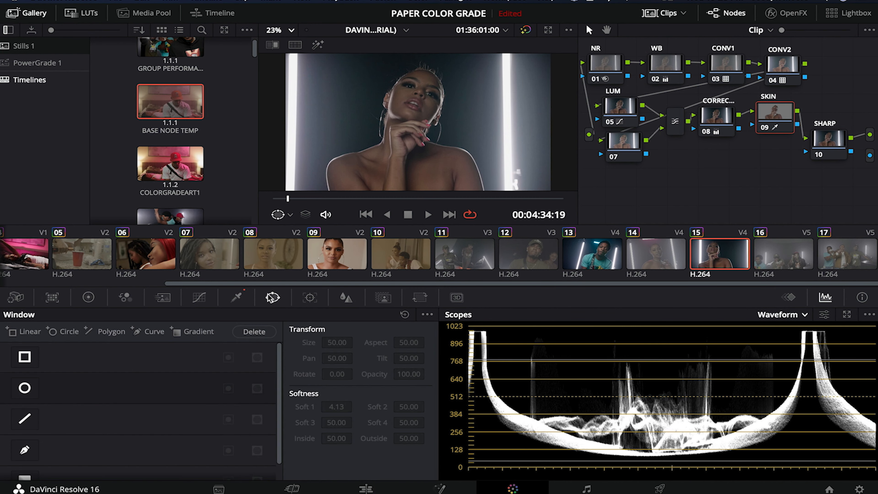
left_click(25, 388)
left_click(280, 30)
left_click(277, 109)
left_click_drag(424, 154, 368, 95)
left_click_drag(368, 109, 368, 112)
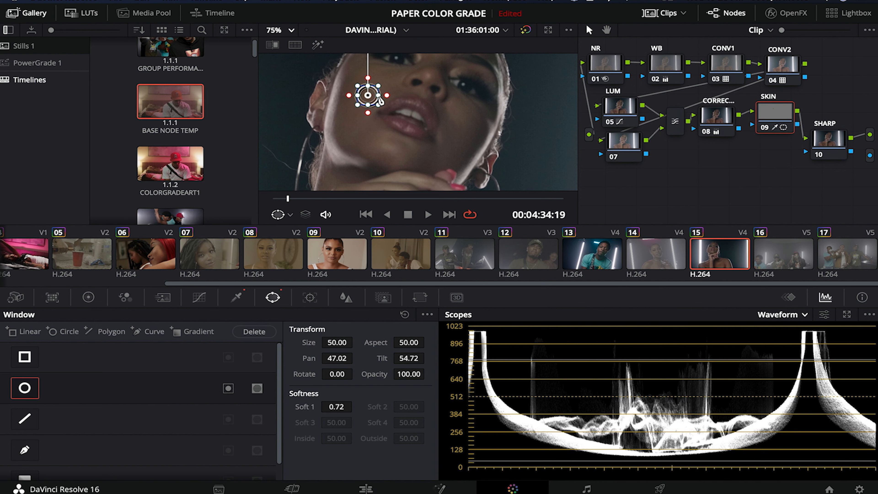
left_click(318, 45)
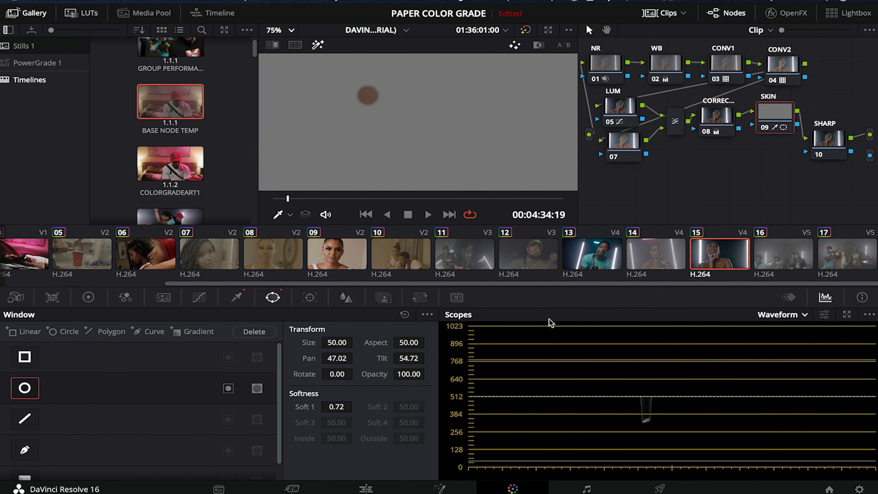
Shift the SKIN node's Offset to 26.19, 24.58, 25.31 against the skin-tone line in an enlarged Vectorscope, and close the scope window
left_click(784, 320)
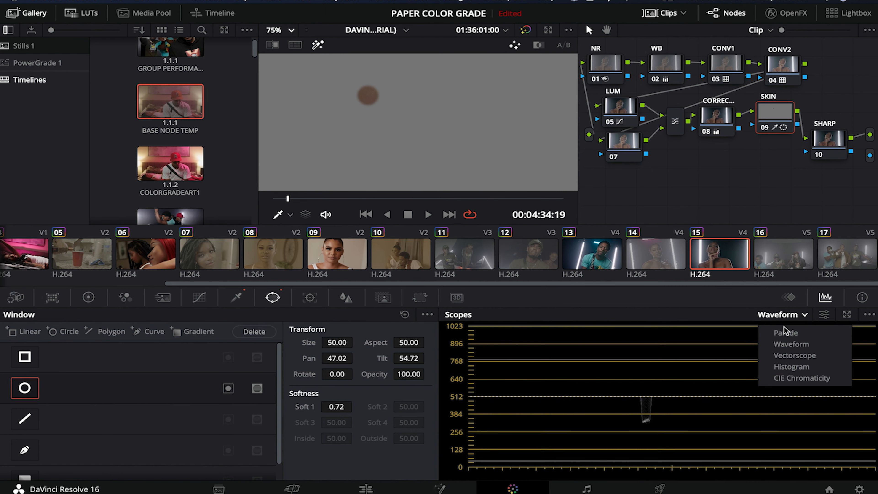
key("Return")
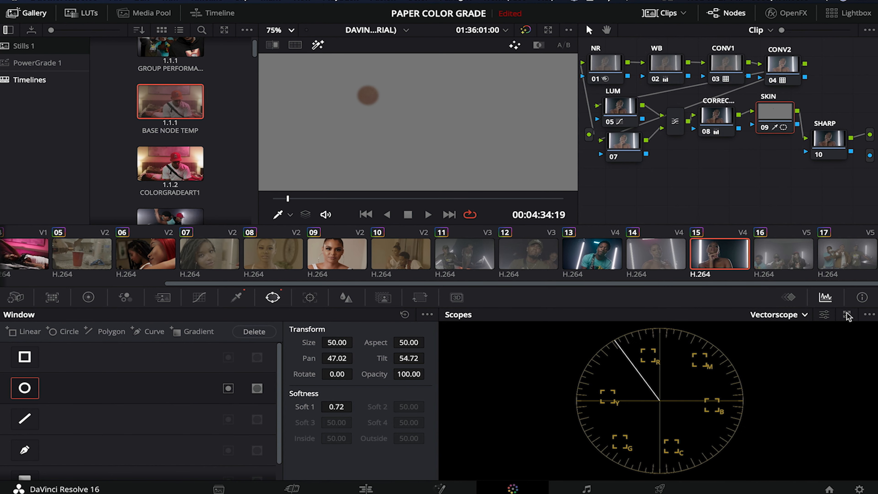
left_click(847, 314)
left_click(89, 297)
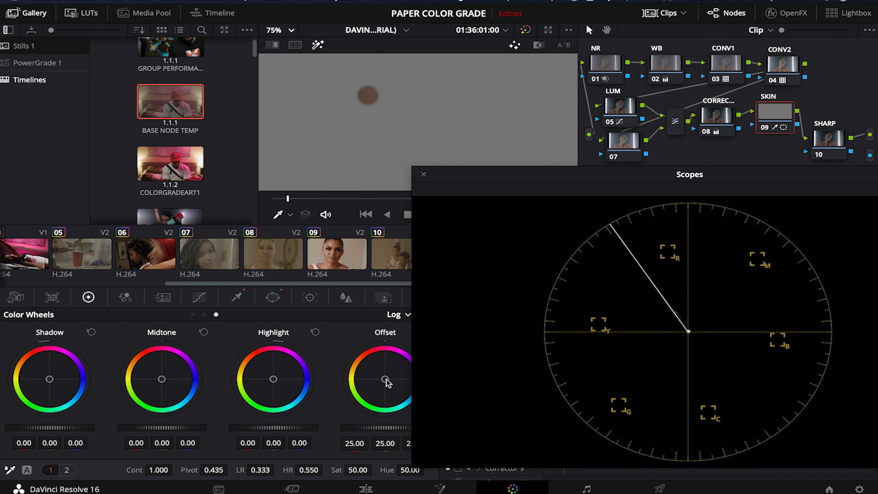
left_click_drag(386, 381, 408, 361)
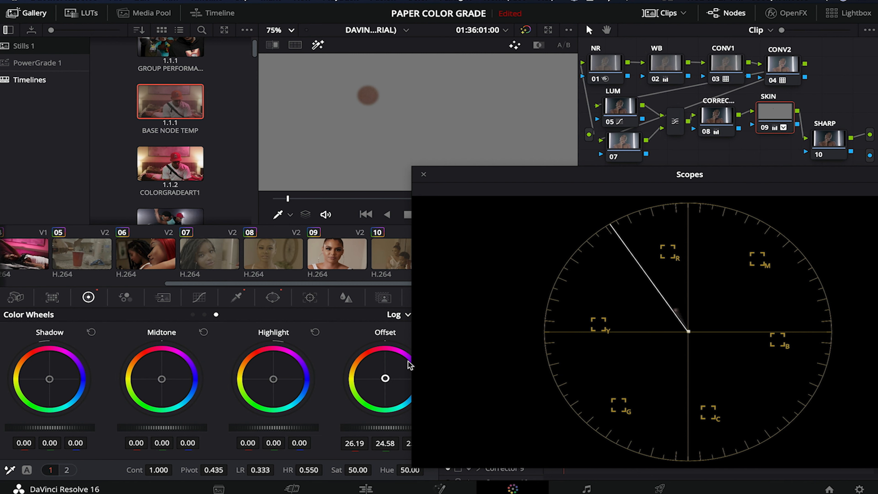
left_click(424, 174)
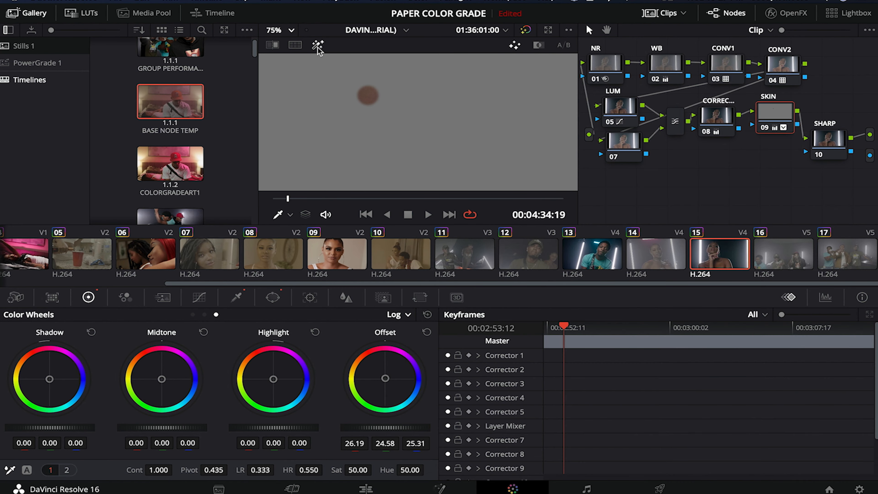
Turn off Highlight, fit the whole frame in the viewer, and disable the SKIN node's circle window
left_click(317, 46)
left_click(280, 32)
left_click(290, 45)
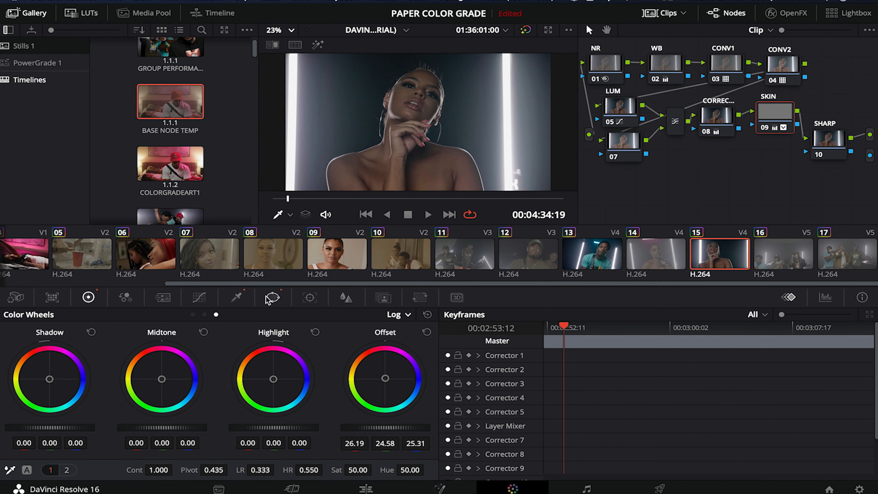
left_click(273, 298)
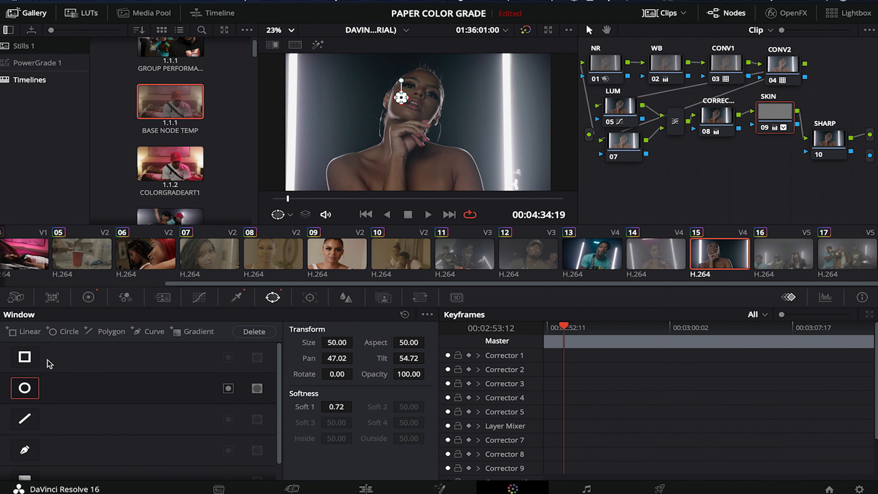
left_click(24, 388)
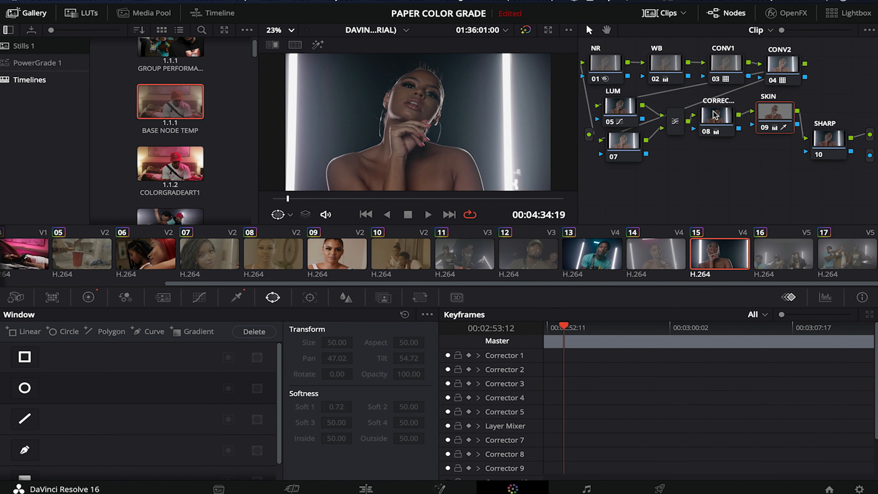
Raise the correction node's saturation to 60, comparing it with 50
left_click(717, 121)
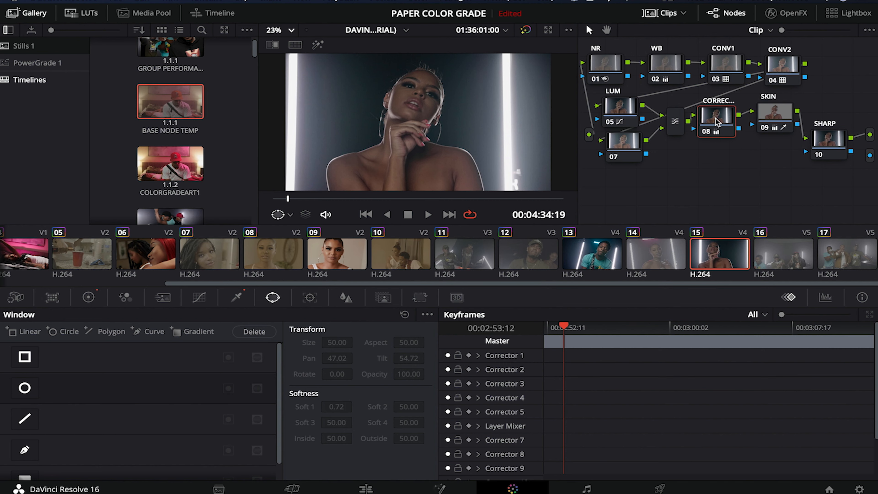
left_click(89, 297)
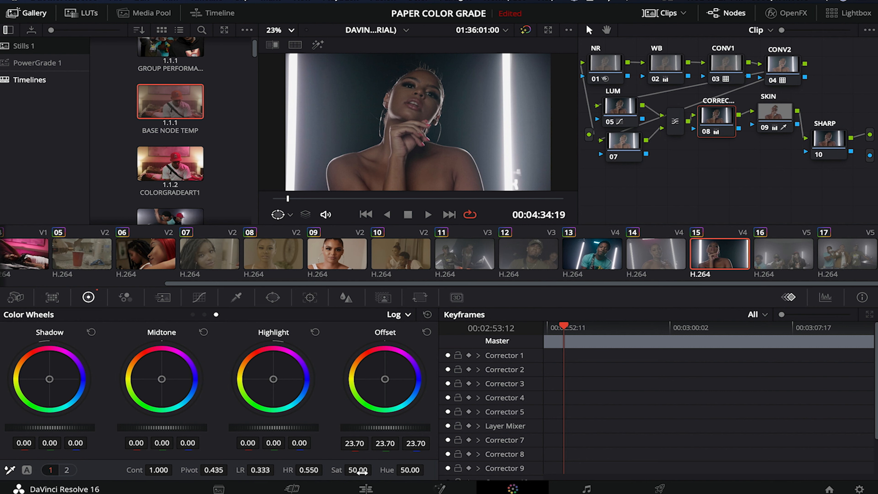
left_click(357, 470)
type("60")
key("Return")
left_click(358, 470)
type("50")
key("Return")
double_click(359, 470)
type("60")
key("Return")
Lower the shadow point of the LUM node's luminance curve slightly, with the scope set to Waveform
left_click(625, 110)
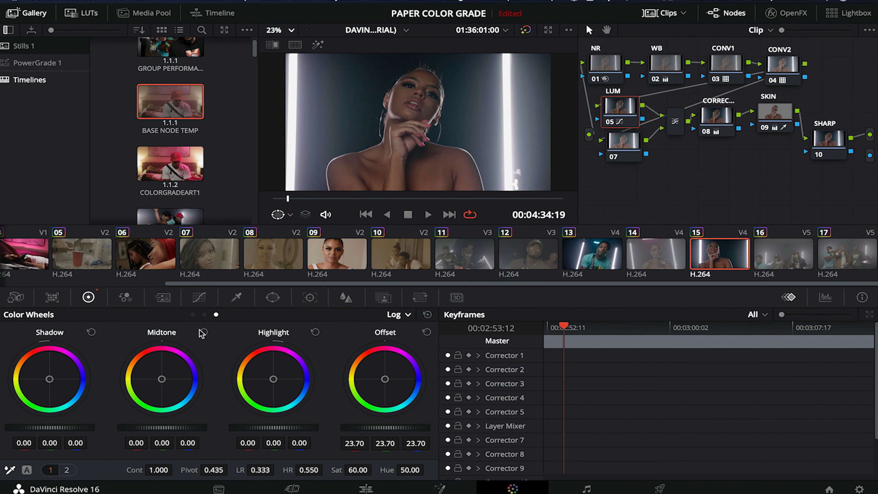
left_click(198, 297)
left_click(829, 297)
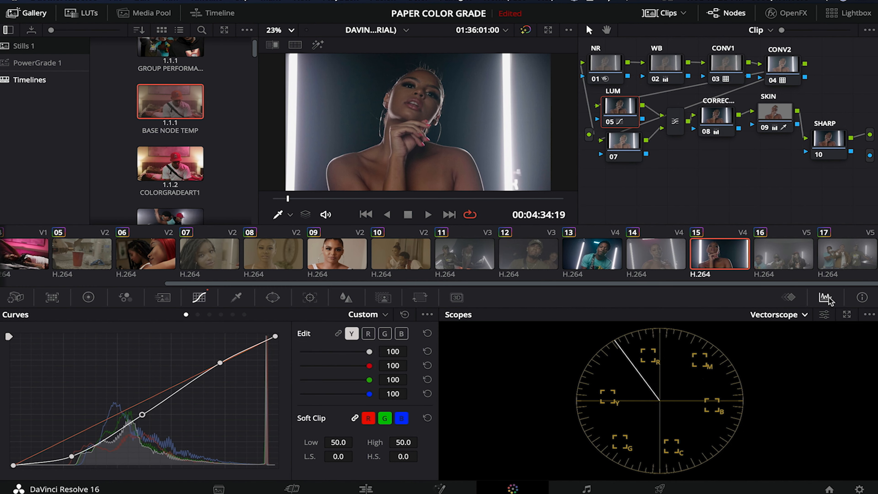
left_click(792, 315)
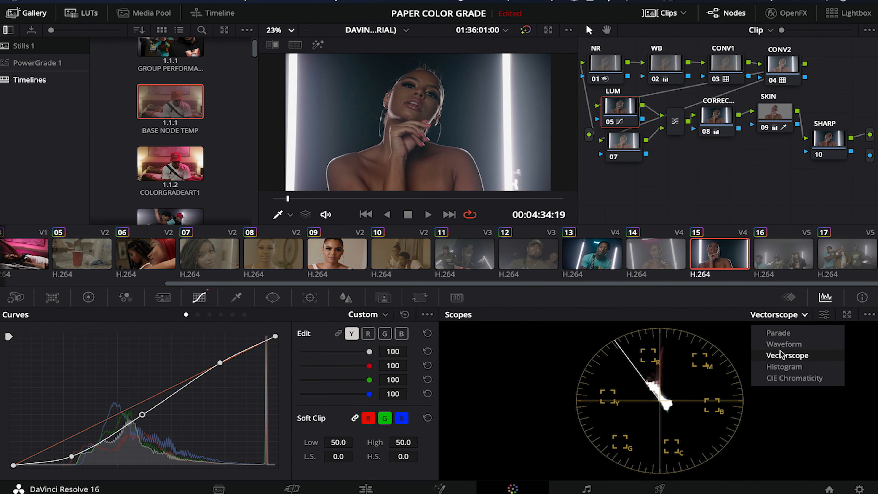
left_click(784, 345)
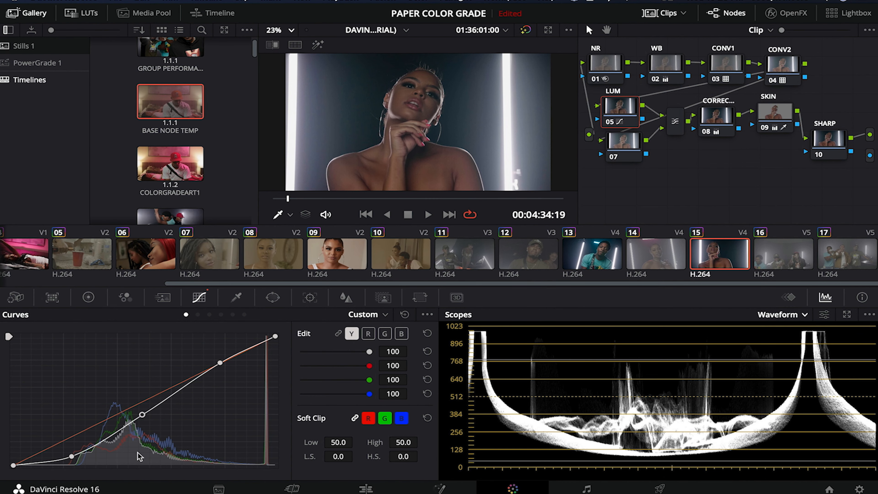
left_click_drag(72, 458, 75, 460)
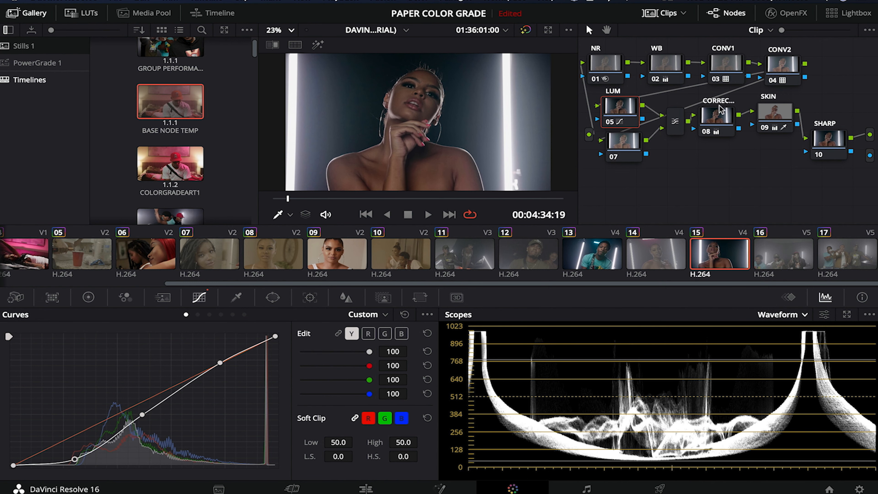
Add a serial node after the SKIN node and sharpen the image with a Radius of 0.48 on all channels in the SHARPEN node
left_click(773, 117)
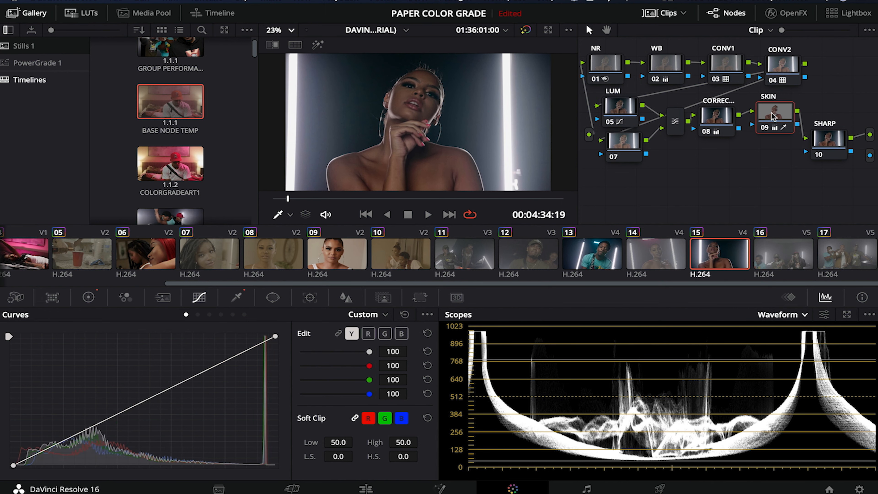
key("alt+s")
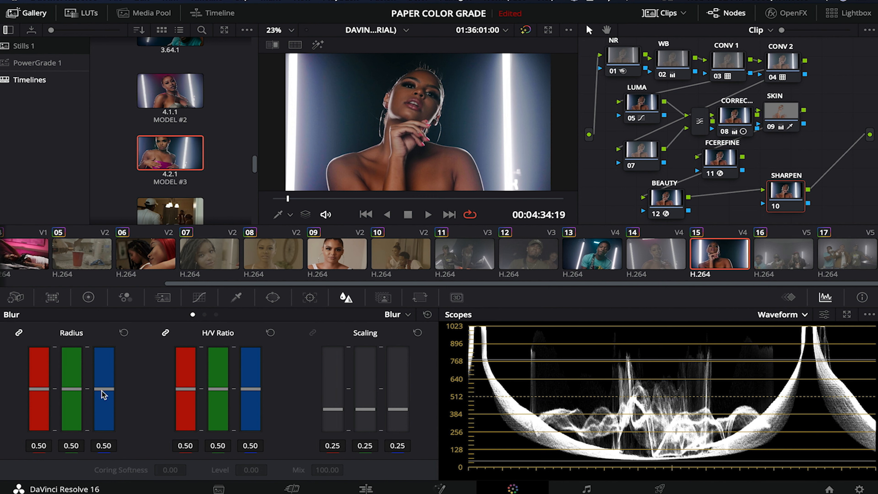
left_click_drag(102, 389, 102, 392)
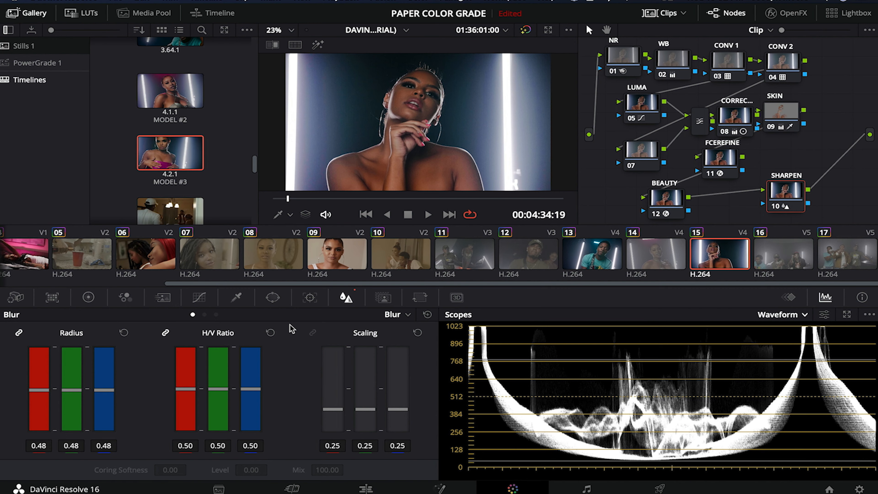